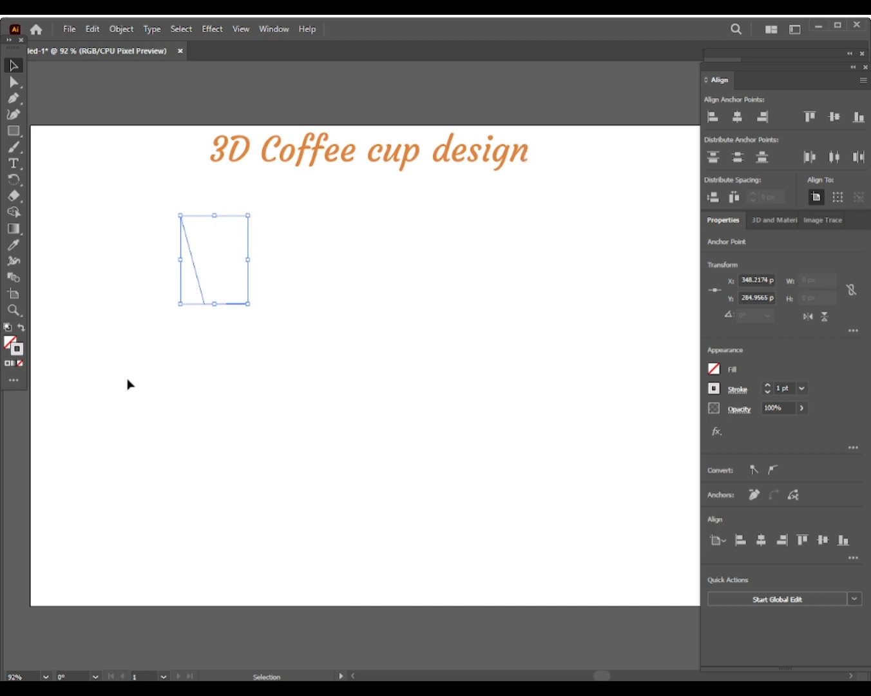
- Bow the slanted side of the cup's half-profile outward with the Curvature tool
{"action": "left_click", "coordinate": [13, 98]}
{"action": "left_click", "coordinate": [15, 114]}
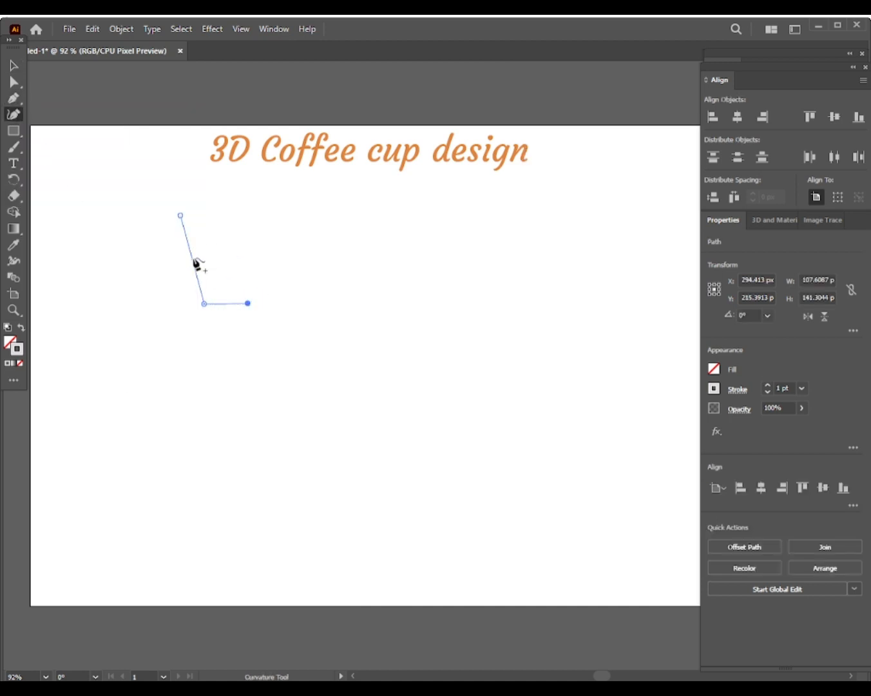
{"action": "left_click_drag", "start_coordinate": [193, 259], "coordinate": [184, 257]}
- Draw a closed four-sided coffee shape about 116 by 107 px inside the cup profile, curving its slanted side to follow the cup
{"action": "left_click", "coordinate": [19, 100]}
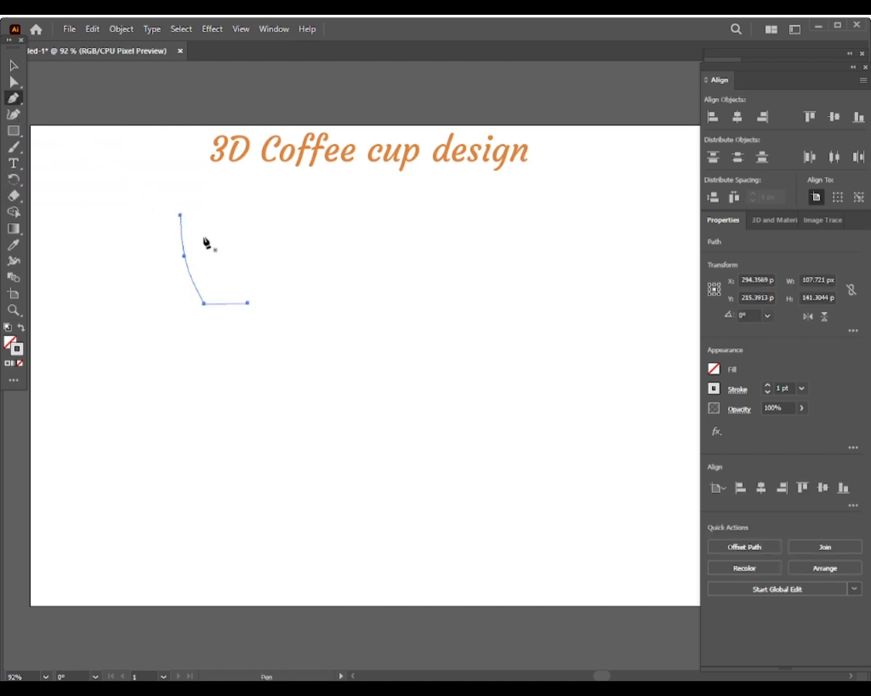
{"action": "left_click", "coordinate": [188, 234]}
{"action": "left_click", "coordinate": [258, 234]}
{"action": "left_click", "coordinate": [258, 298]}
{"action": "left_click", "coordinate": [208, 300]}
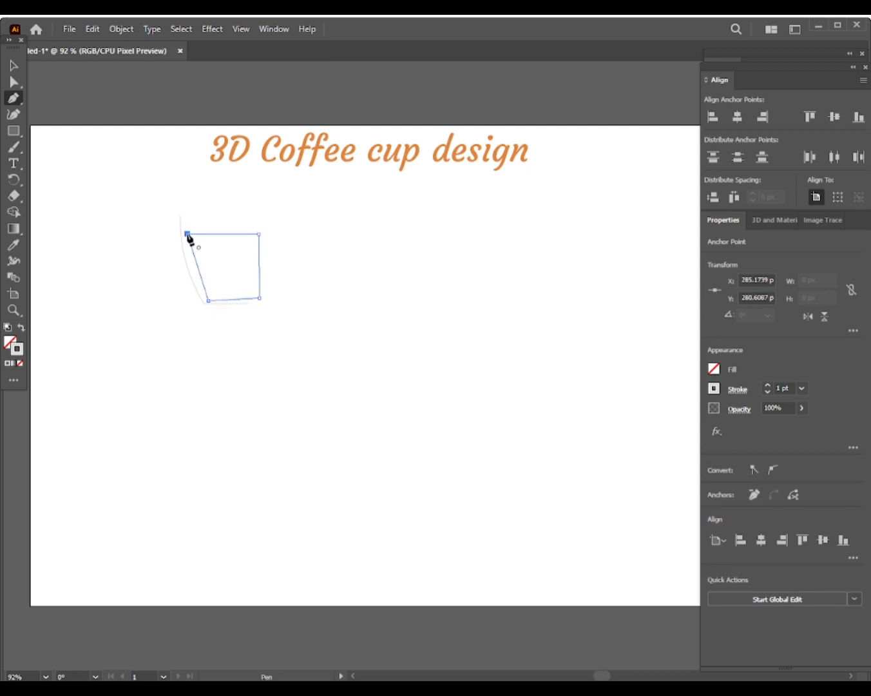
{"action": "left_click", "coordinate": [186, 234]}
{"action": "key", "text": "shift+grave"}
{"action": "left_click_drag", "start_coordinate": [199, 269], "coordinate": [189, 259]}
{"action": "key", "text": "v"}
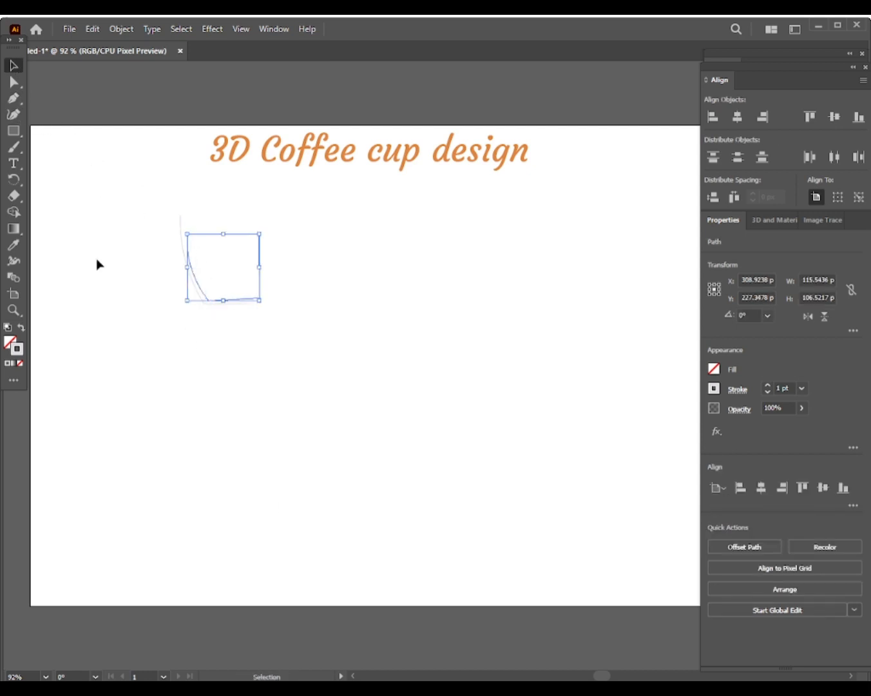
- Color the coffee shape's stroke and fill orange EA9F44 and nudge it into line with the cup profile
{"action": "double_click", "coordinate": [15, 354]}
{"action": "left_click_drag", "start_coordinate": [531, 181], "coordinate": [536, 156]}
{"action": "left_click_drag", "start_coordinate": [727, 131], "coordinate": [728, 119]}
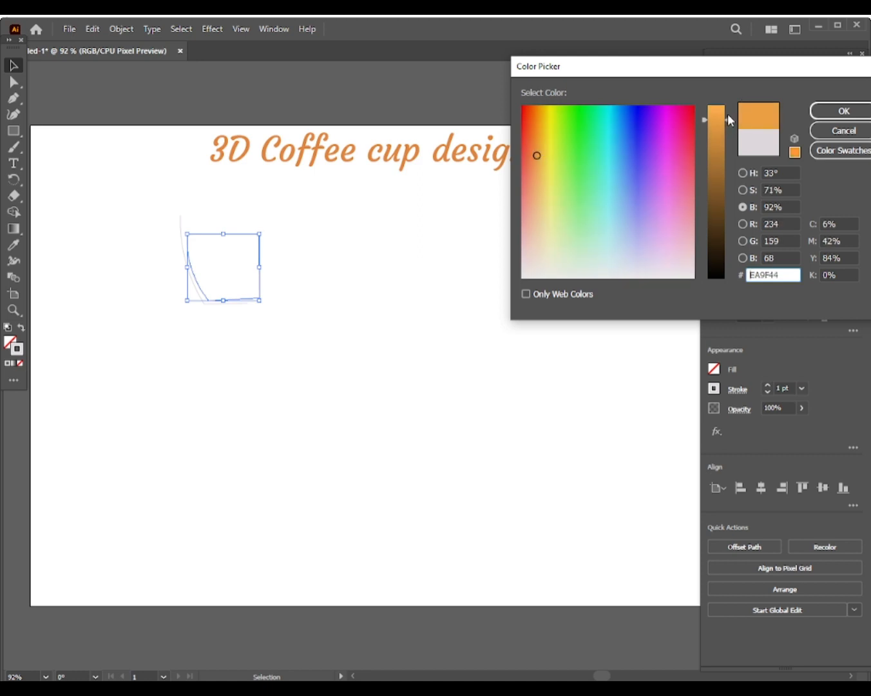
{"action": "left_click", "coordinate": [837, 113]}
{"action": "mouse_move", "coordinate": [260, 282]}
{"action": "left_mouse_down"}
{"action": "mouse_move", "coordinate": [260, 381]}
{"action": "mouse_move", "coordinate": [248, 268]}
{"action": "mouse_move", "coordinate": [239, 284]}
{"action": "left_mouse_up"}
{"action": "left_click", "coordinate": [8, 344]}
{"action": "left_click", "coordinate": [7, 363]}
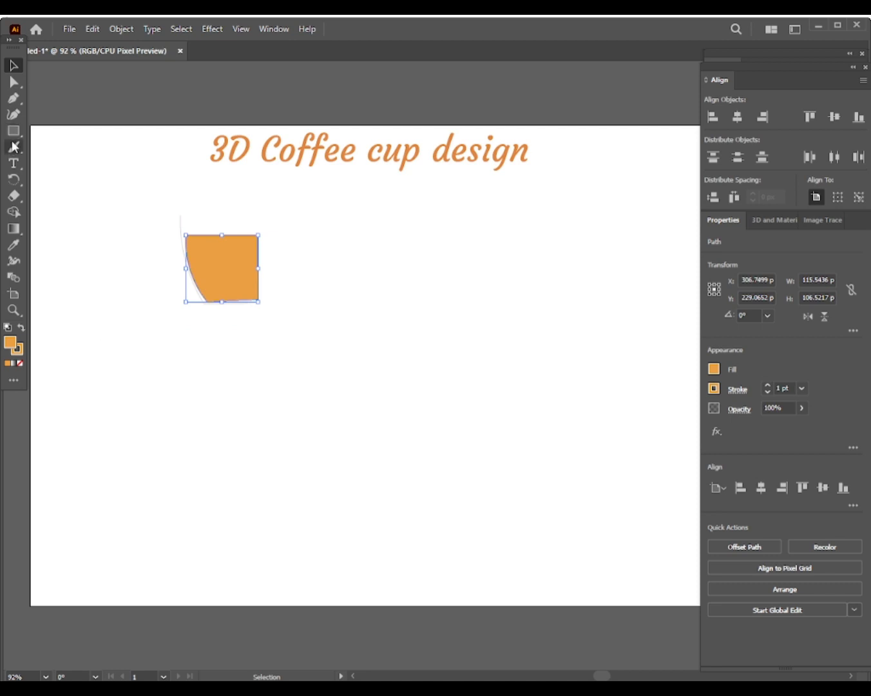
- Group the cup profile and the orange coffee shape
{"action": "left_click_drag", "start_coordinate": [74, 212], "coordinate": [228, 292]}
{"action": "right_click", "coordinate": [228, 291]}
{"action": "left_click", "coordinate": [250, 426]}
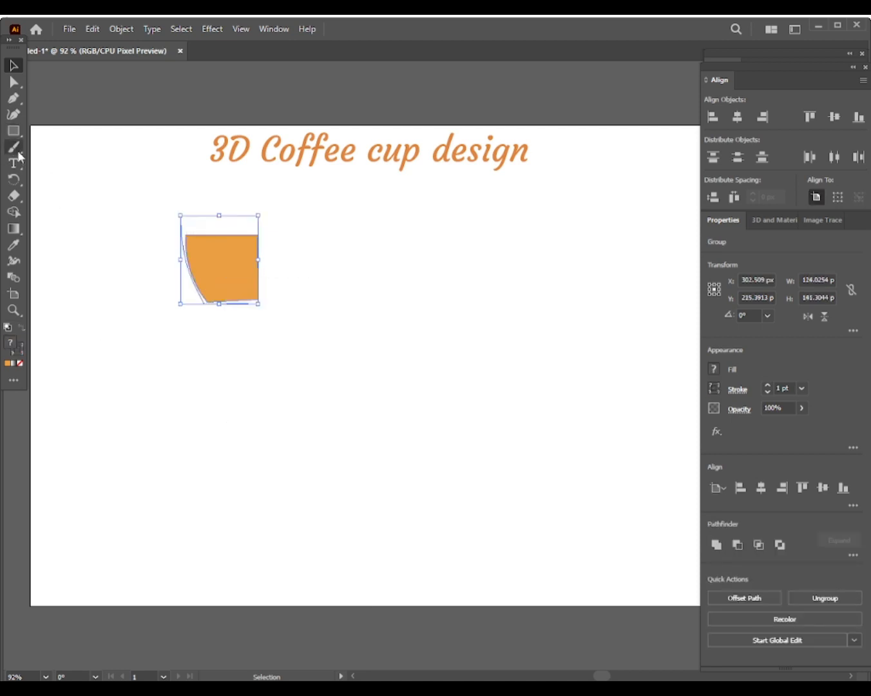
- Draw an open three-point handle path beside the cup, with a horizontal upper segment and a diagonal running back down
{"action": "left_click", "coordinate": [14, 99]}
{"action": "left_click", "coordinate": [337, 229]}
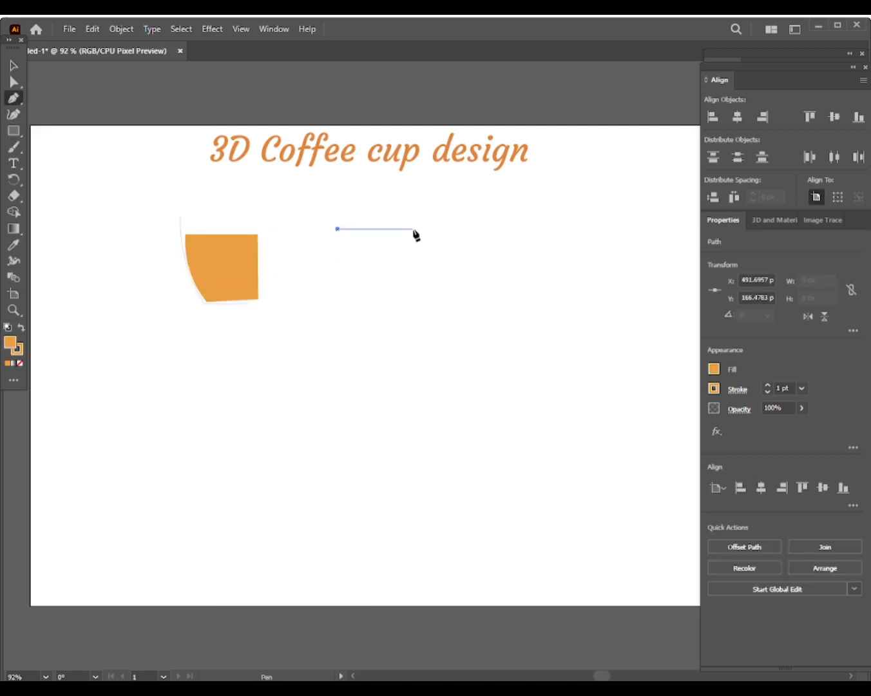
{"action": "left_click", "coordinate": [415, 229]}
{"action": "left_click", "coordinate": [328, 298]}
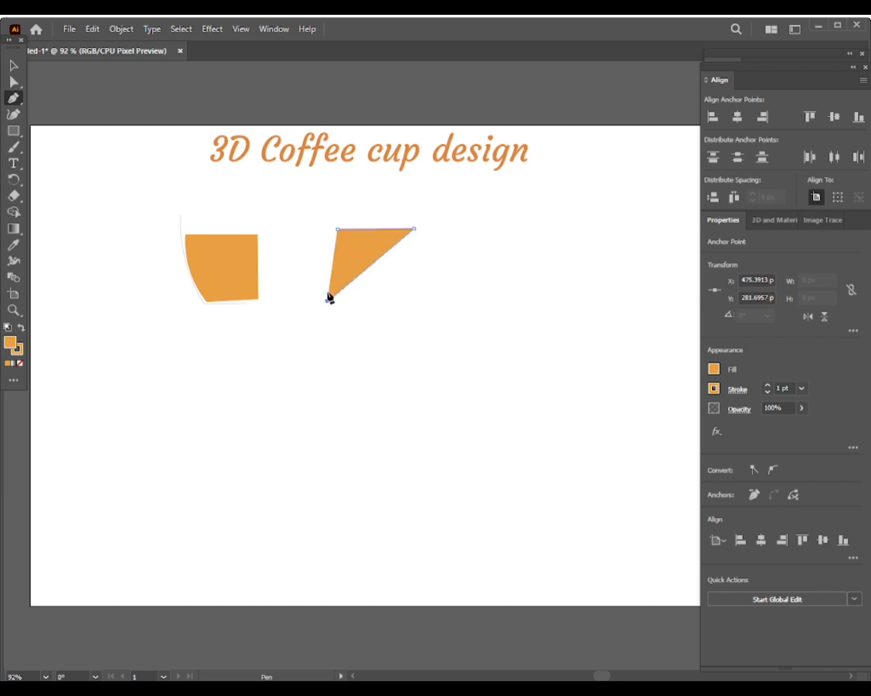
- Remove the handle path's fill and sample the cup outline's light gray stroke DDD9DD onto it
{"action": "left_click", "coordinate": [20, 363]}
{"action": "left_click", "coordinate": [17, 352]}
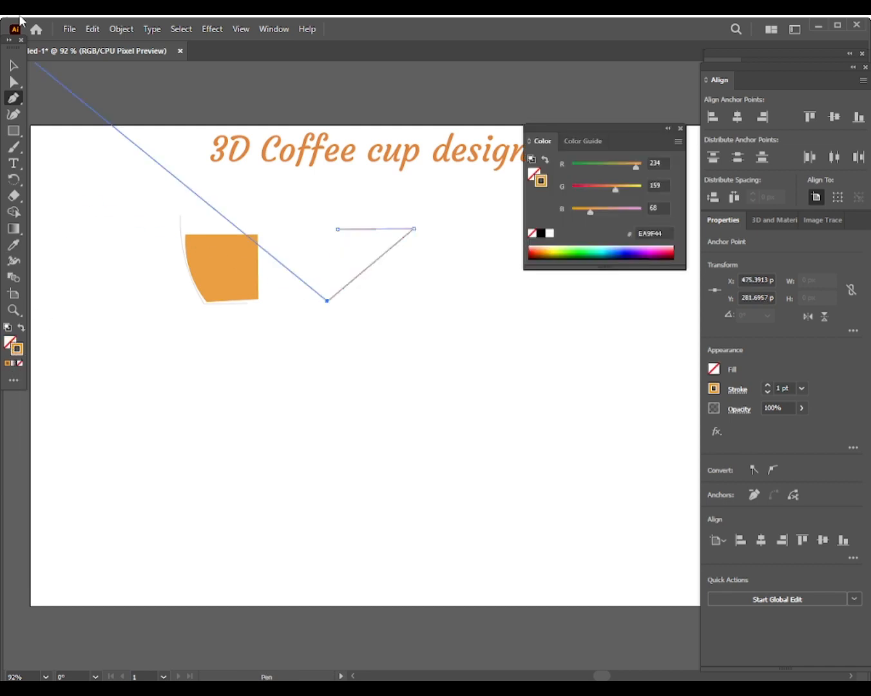
{"action": "left_click", "coordinate": [14, 66]}
{"action": "left_click", "coordinate": [13, 245]}
{"action": "left_click", "coordinate": [181, 219]}
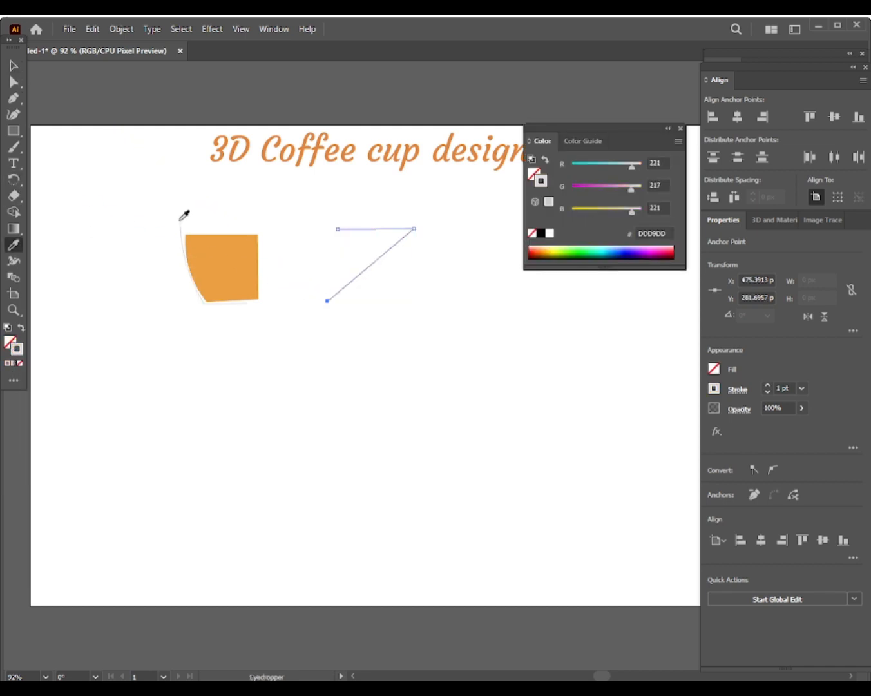
- Round the sharp outer corner of the handle path with its corner widget
{"action": "left_click", "coordinate": [14, 66]}
{"action": "left_click", "coordinate": [14, 82]}
{"action": "left_click", "coordinate": [412, 229]}
{"action": "left_click_drag", "start_coordinate": [404, 233], "coordinate": [379, 243]}
{"action": "left_click", "coordinate": [14, 66]}
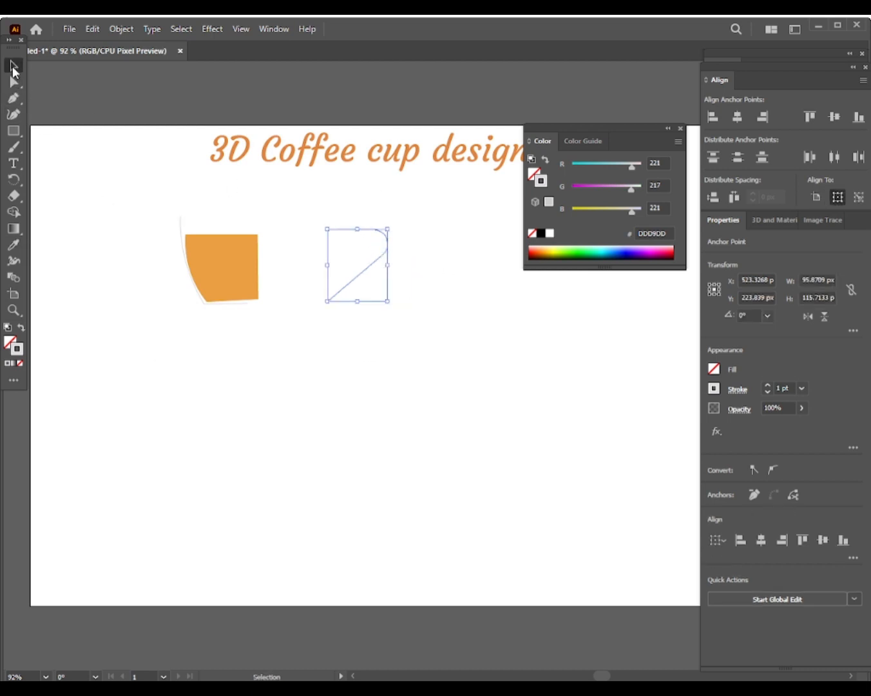
- Set the handle path's stroke weight to 13 pt, keeping the light gray stroke color
{"action": "left_click", "coordinate": [767, 392]}
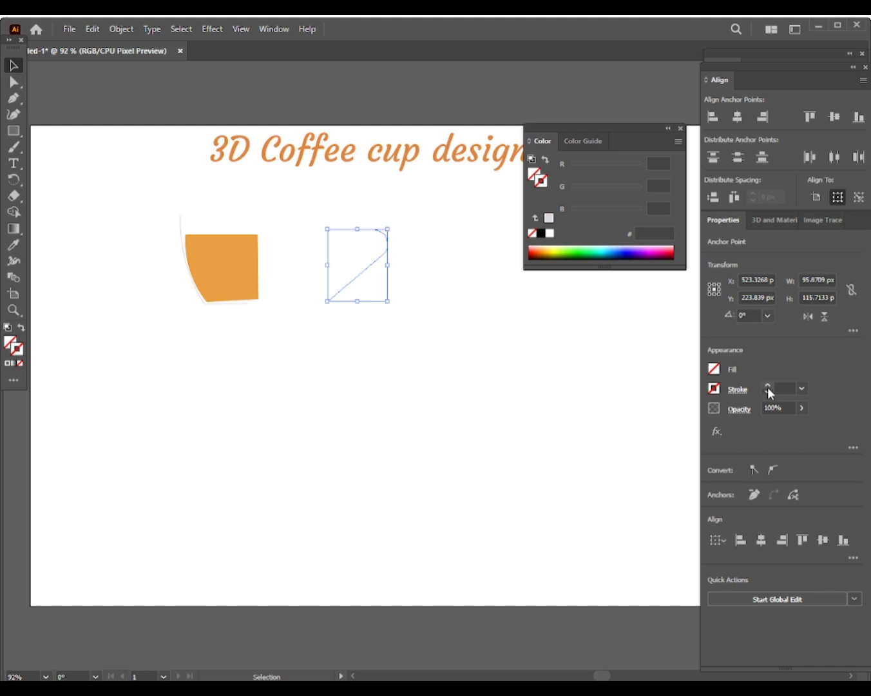
{"action": "left_click", "coordinate": [679, 129]}
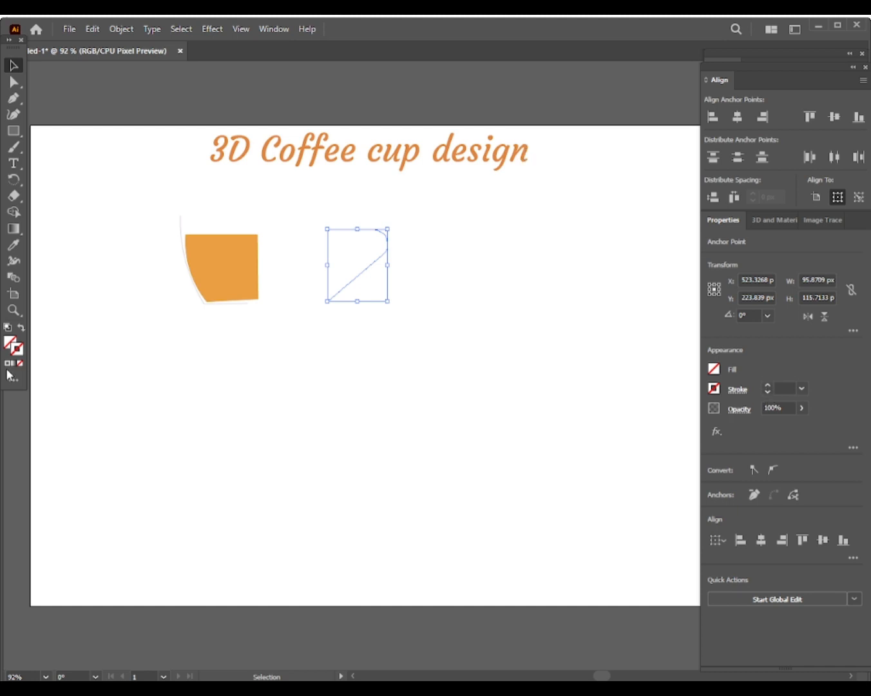
{"action": "left_click", "coordinate": [8, 363]}
{"action": "left_click", "coordinate": [767, 383]}
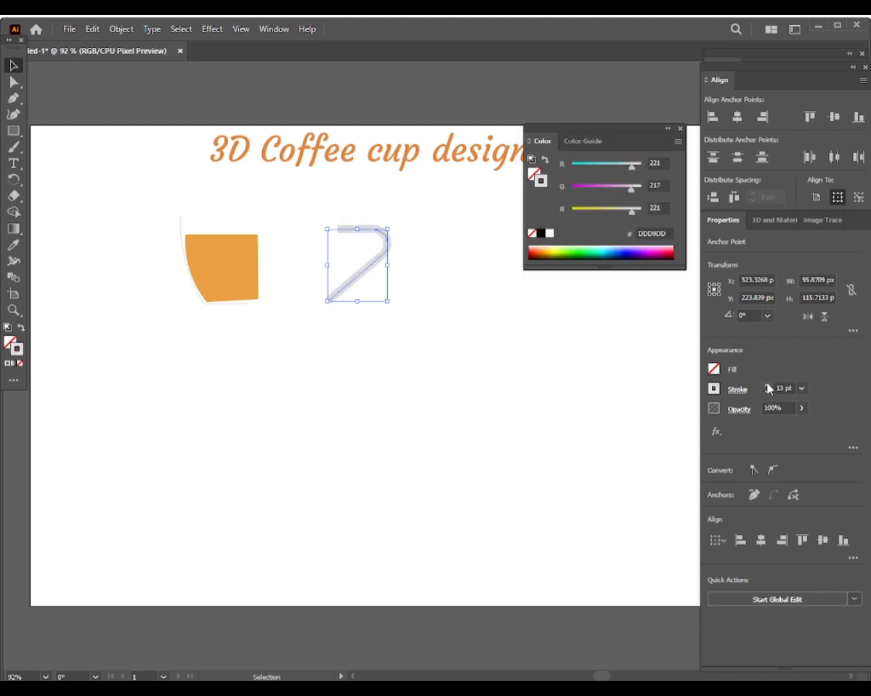
{"action": "left_click", "coordinate": [679, 127]}
{"action": "left_click", "coordinate": [13, 99]}
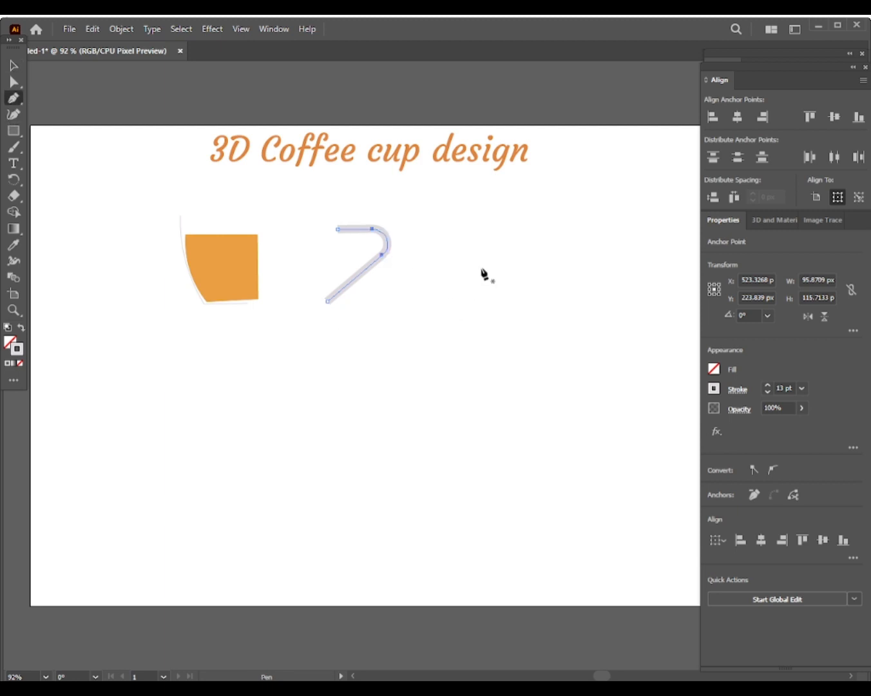
{"action": "left_click", "coordinate": [478, 196]}
{"action": "left_click_drag", "start_coordinate": [521, 254], "coordinate": [516, 308]}
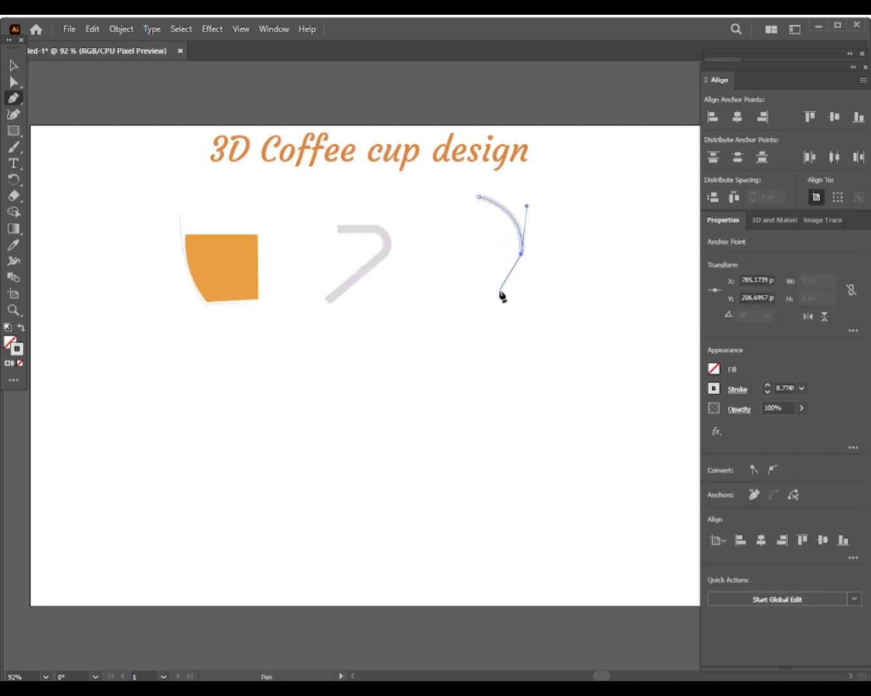
{"action": "left_click_drag", "start_coordinate": [511, 319], "coordinate": [489, 405]}
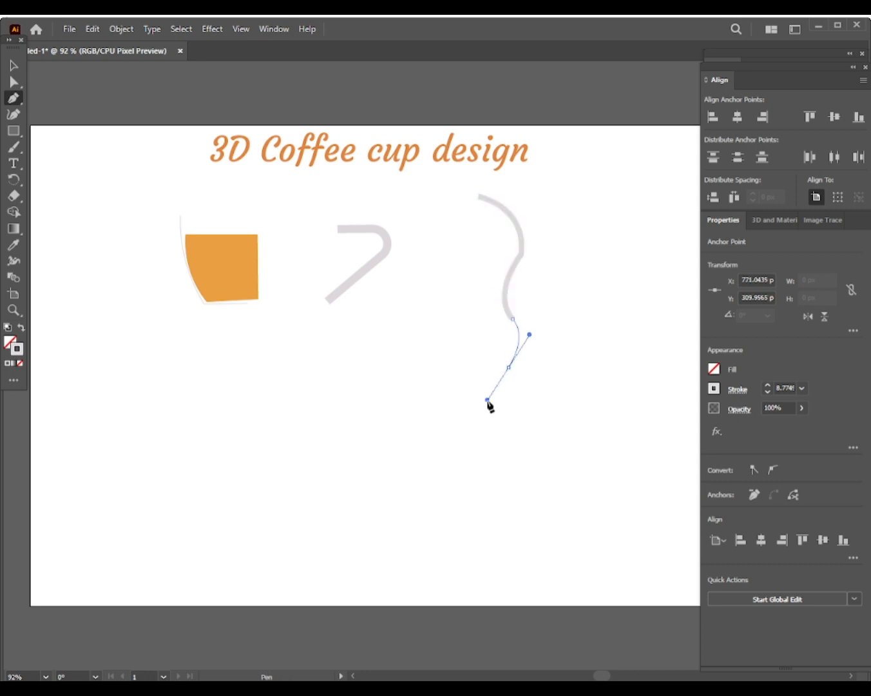
{"action": "left_click", "coordinate": [487, 399]}
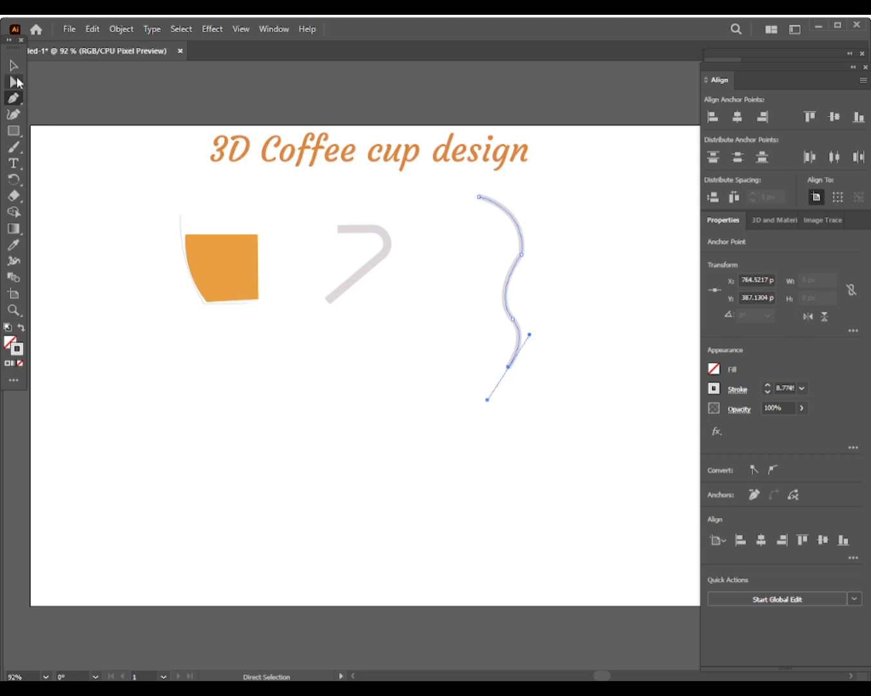
{"action": "key", "text": "ctrl+z"}
{"action": "key", "text": "ctrl+z"}
{"action": "key", "text": "ctrl+z"}
{"action": "key", "text": "ctrl+z"}
{"action": "key", "text": "ctrl+z"}
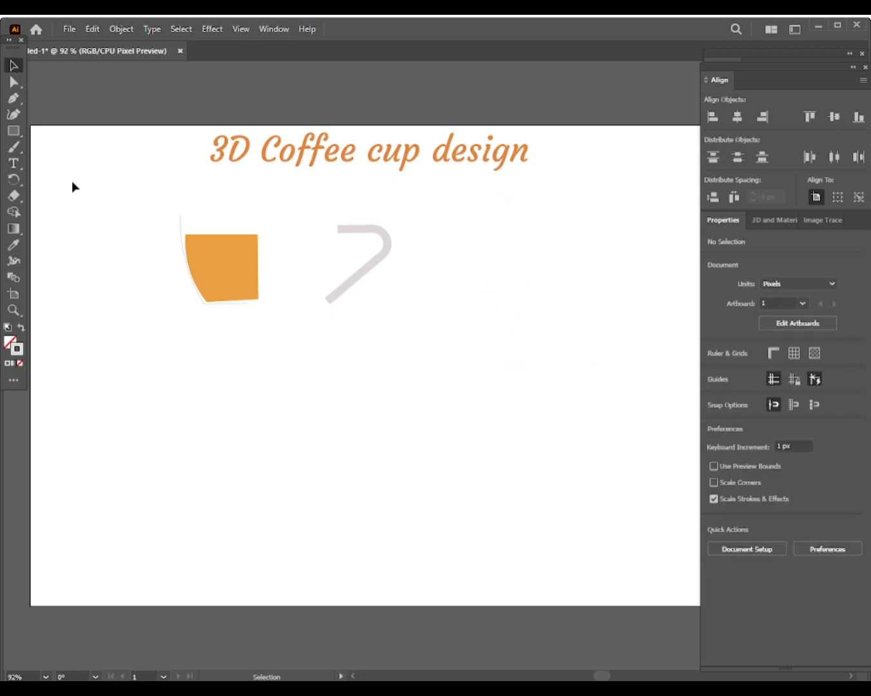
- Draw a vertical S-shaped steam path about 53 by 223 px beyond the handle with the Pen tool
{"action": "left_click", "coordinate": [14, 99]}
{"action": "left_click_drag", "start_coordinate": [495, 243], "coordinate": [478, 304]}
{"action": "left_click", "coordinate": [494, 244]}
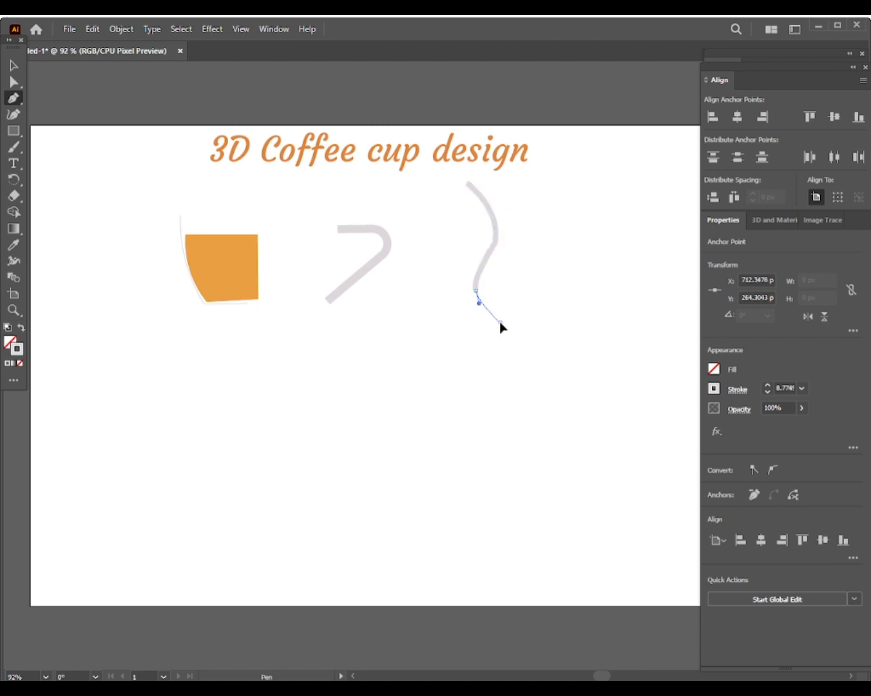
{"action": "left_click", "coordinate": [500, 322]}
{"action": "left_click", "coordinate": [13, 65]}
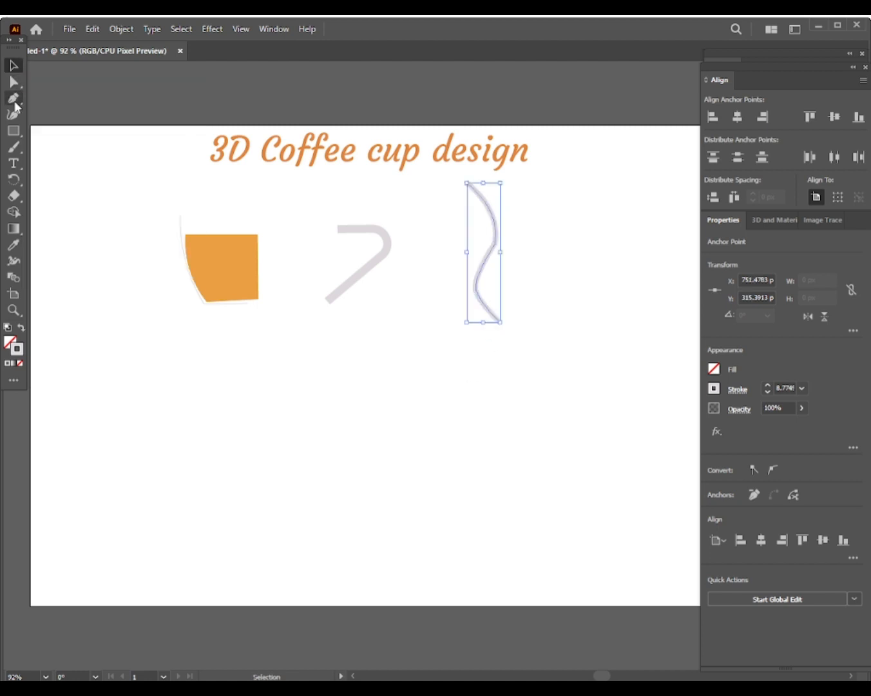
- Smooth the steam path's bends with the Curvature tool and tilt the path slightly
{"action": "left_click", "coordinate": [13, 115]}
{"action": "left_click_drag", "start_coordinate": [476, 290], "coordinate": [479, 289]}
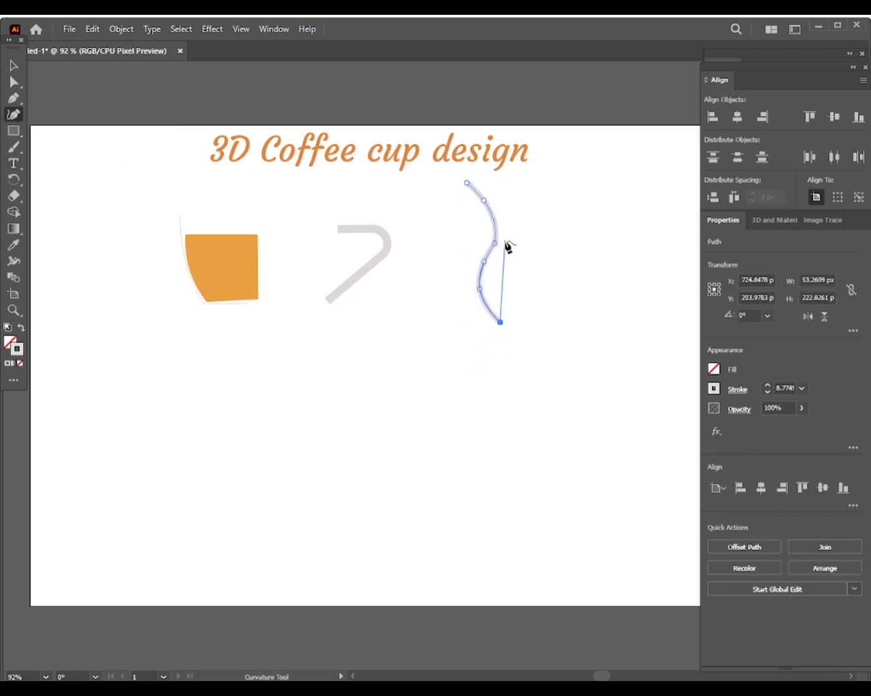
{"action": "left_click_drag", "start_coordinate": [494, 244], "coordinate": [482, 190]}
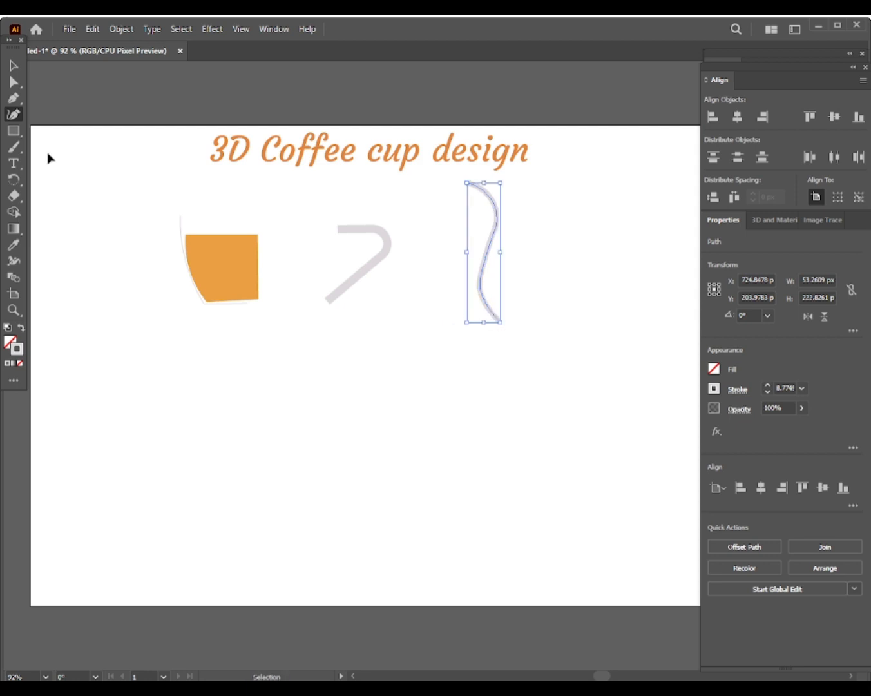
{"action": "left_click", "coordinate": [13, 67]}
{"action": "left_click_drag", "start_coordinate": [500, 347], "coordinate": [479, 210]}
{"action": "left_click", "coordinate": [478, 211]}
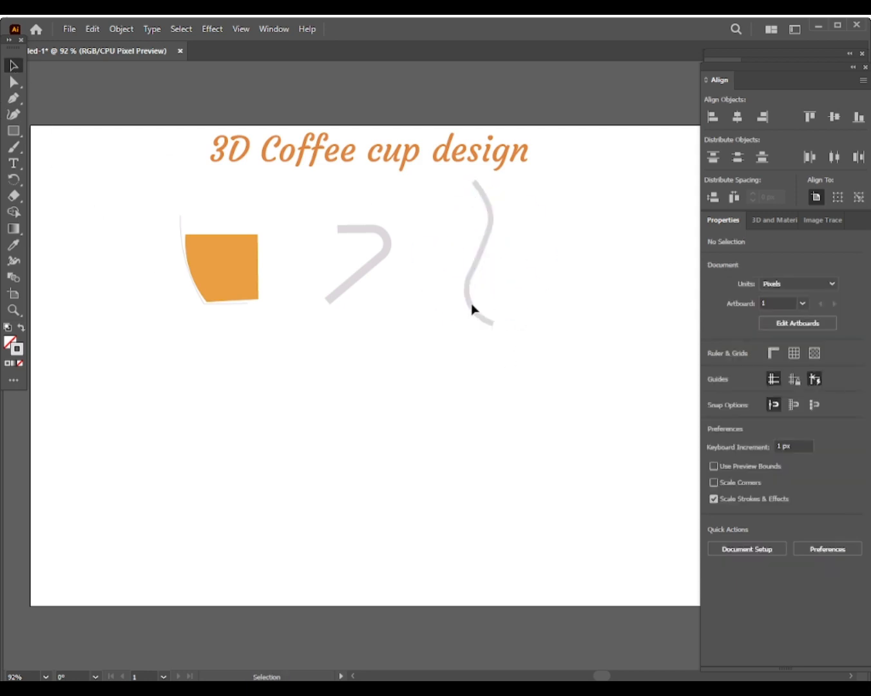
- Duplicate the steam line on both sides and shrink the copies slightly
{"action": "mouse_move", "coordinate": [472, 310]}
{"action": "left_mouse_down"}
{"action": "mouse_move", "coordinate": [456, 314]}
{"action": "mouse_move", "coordinate": [488, 307]}
{"action": "left_mouse_up"}
{"action": "left_click_drag", "start_coordinate": [488, 182], "coordinate": [502, 201]}
{"action": "left_click_drag", "start_coordinate": [510, 334], "coordinate": [511, 335]}
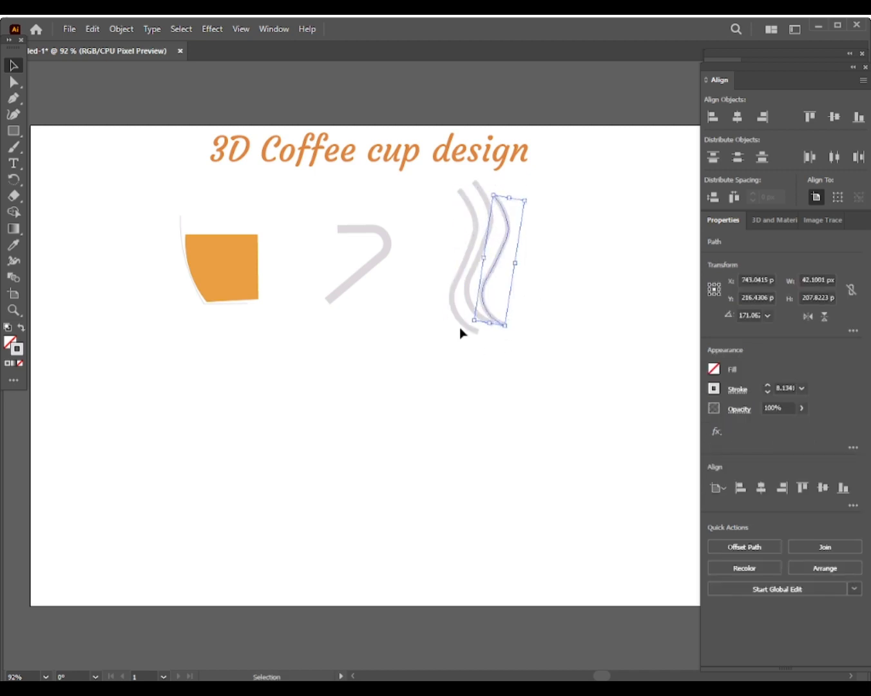
- Adjust the size and position of the steam lines so that the three sit evenly spaced, with the middle one tallest
{"action": "left_click", "coordinate": [460, 323]}
{"action": "left_click_drag", "start_coordinate": [459, 190], "coordinate": [461, 204]}
{"action": "left_click_drag", "start_coordinate": [465, 272], "coordinate": [465, 267]}
{"action": "left_click", "coordinate": [490, 323]}
{"action": "left_click_drag", "start_coordinate": [494, 332], "coordinate": [497, 350]}
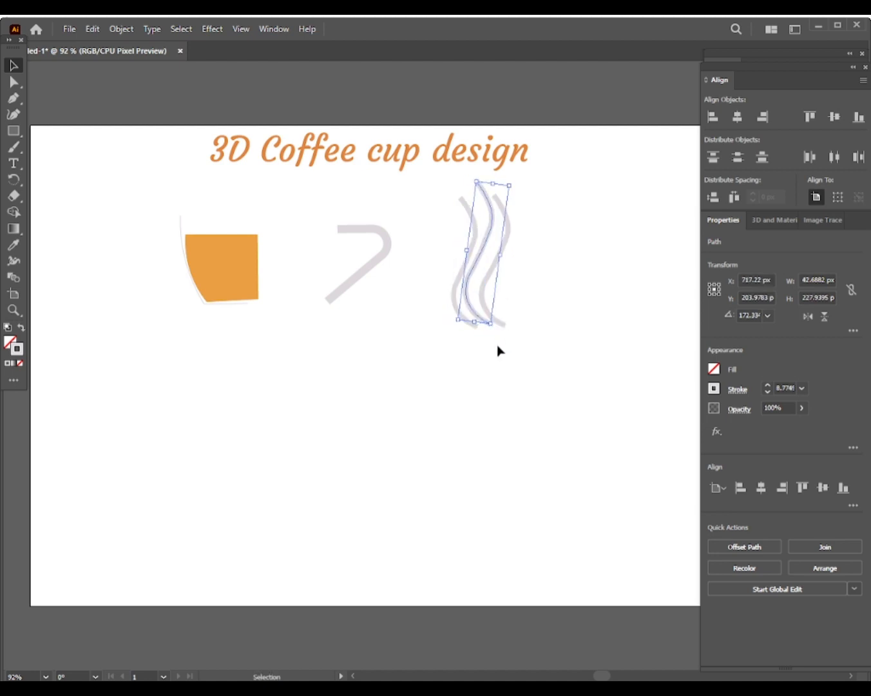
{"action": "left_click", "coordinate": [488, 271]}
{"action": "left_click_drag", "start_coordinate": [493, 265], "coordinate": [484, 252]}
{"action": "left_click", "coordinate": [455, 382]}
{"action": "left_click", "coordinate": [505, 193]}
{"action": "left_click", "coordinate": [417, 335]}
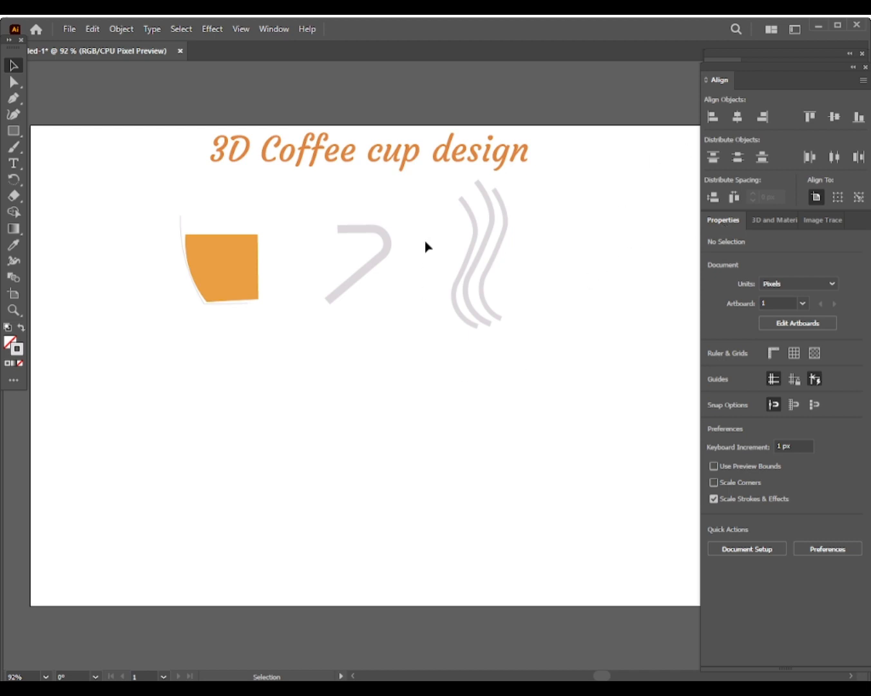
- Set the stroke weight of all three steam lines to 11 pt
{"action": "left_click_drag", "start_coordinate": [427, 240], "coordinate": [520, 315]}
{"action": "left_click", "coordinate": [766, 385]}
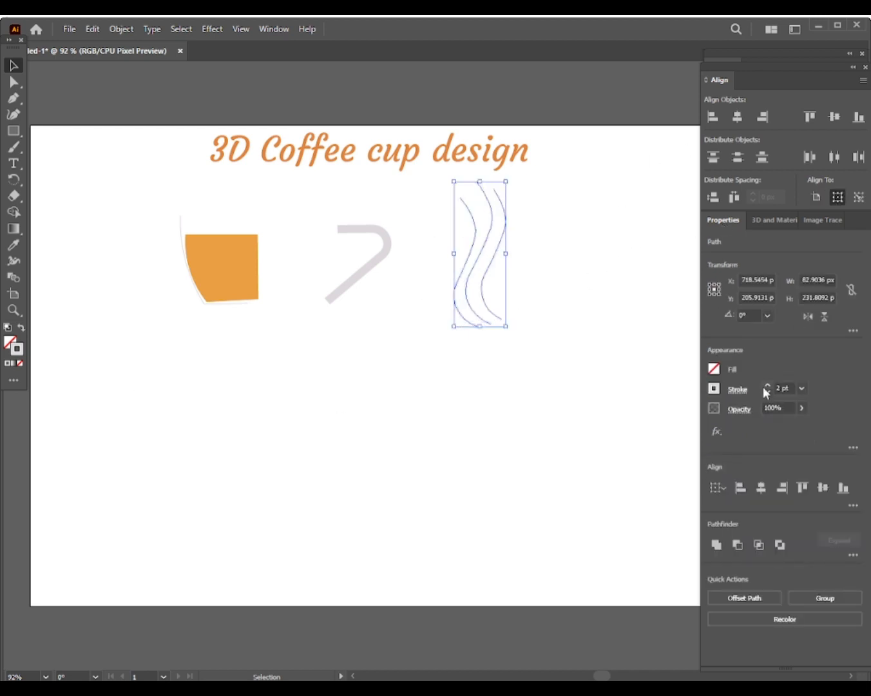
{"action": "left_click", "coordinate": [767, 385]}
{"action": "left_click", "coordinate": [767, 385]}
- Taper the upper ends of the three steam lines and thicken their lower parts with the Width tool
{"action": "left_click", "coordinate": [14, 263]}
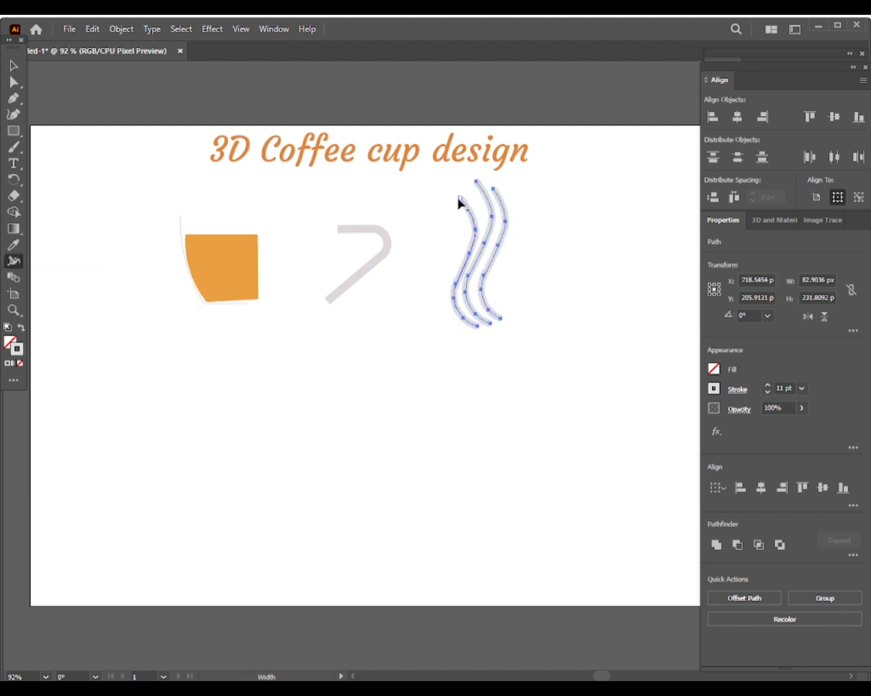
{"action": "left_click_drag", "start_coordinate": [457, 200], "coordinate": [496, 195]}
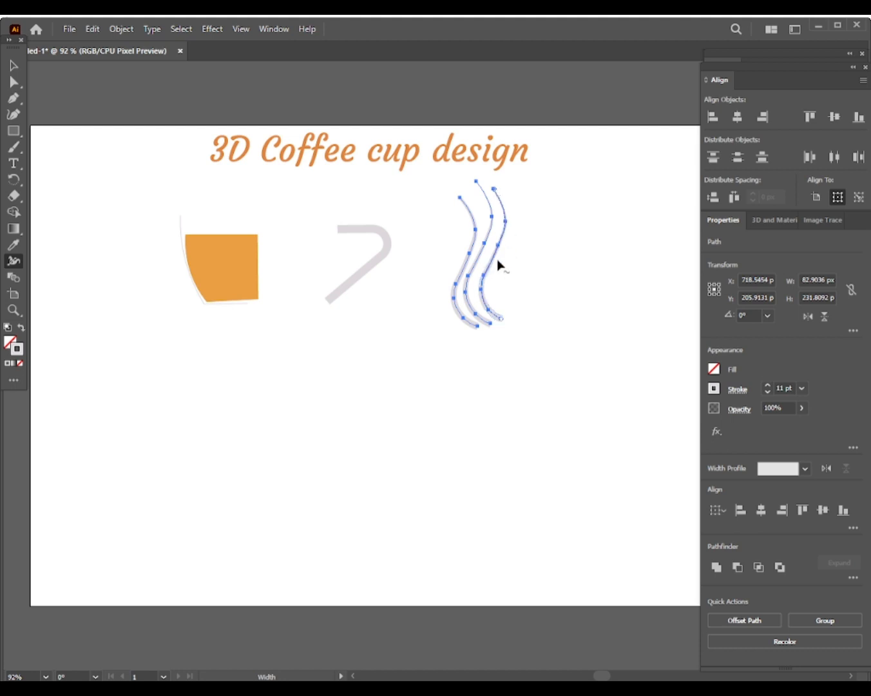
{"action": "mouse_move", "coordinate": [496, 260]}
{"action": "left_mouse_down"}
{"action": "mouse_move", "coordinate": [477, 253]}
{"action": "mouse_move", "coordinate": [447, 286]}
{"action": "left_mouse_up"}
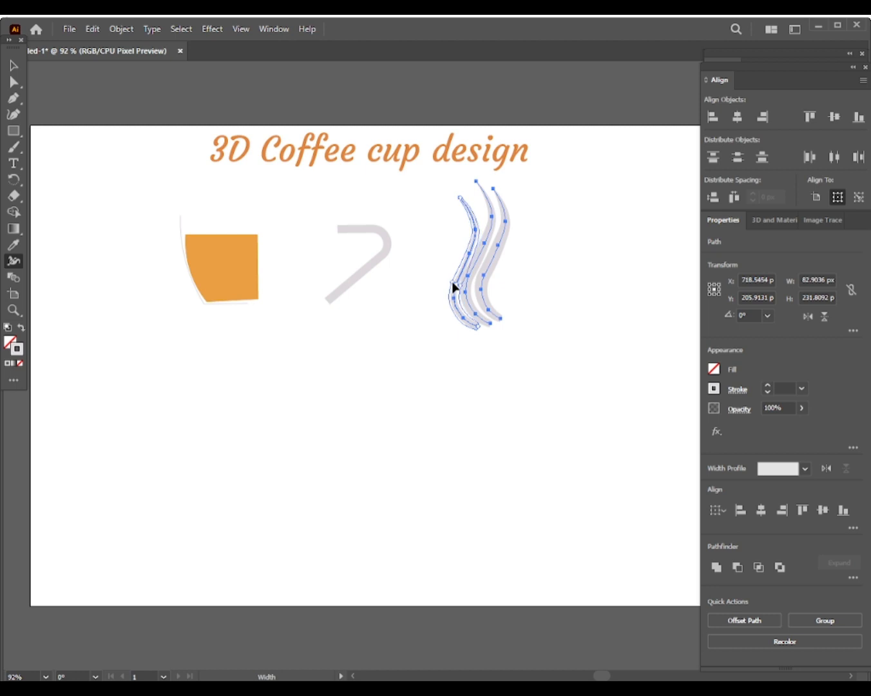
{"action": "left_click", "coordinate": [13, 64]}
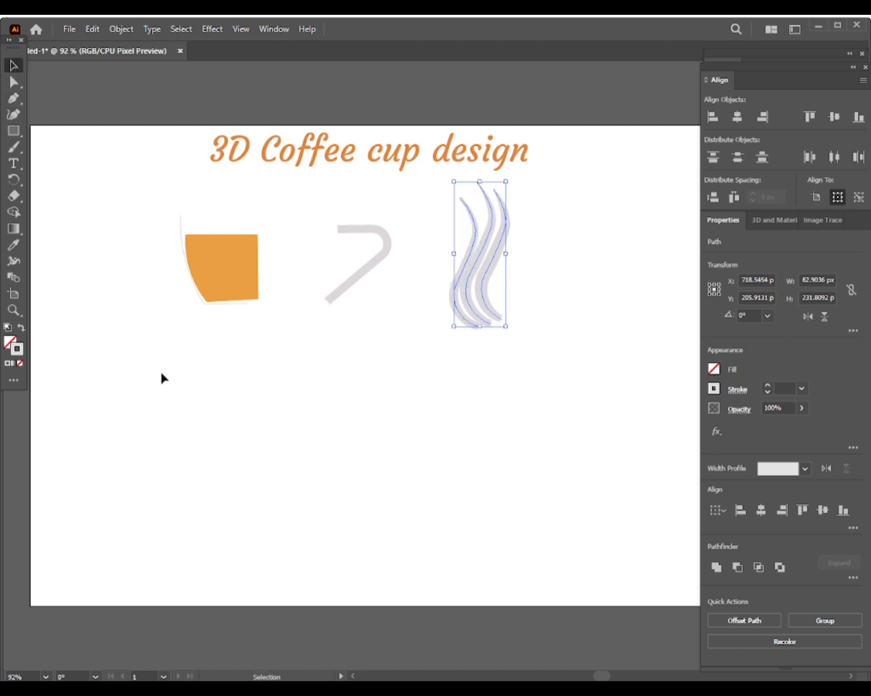
- Draw an open saucer profile below the cup with a curved side and a flat horizontal base
{"action": "key", "text": "p"}
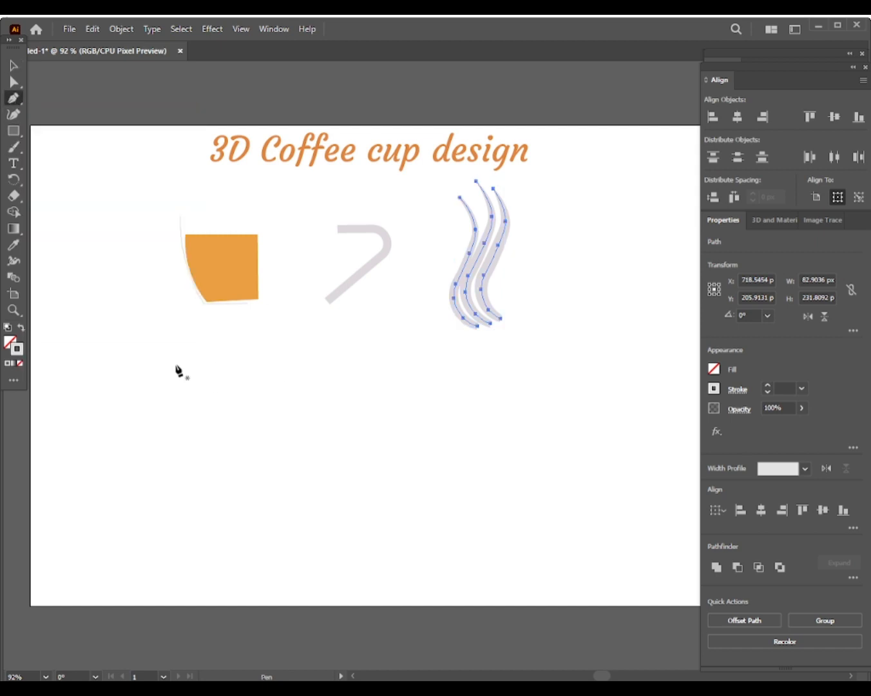
{"action": "left_click", "coordinate": [198, 349]}
{"action": "left_click", "coordinate": [210, 381]}
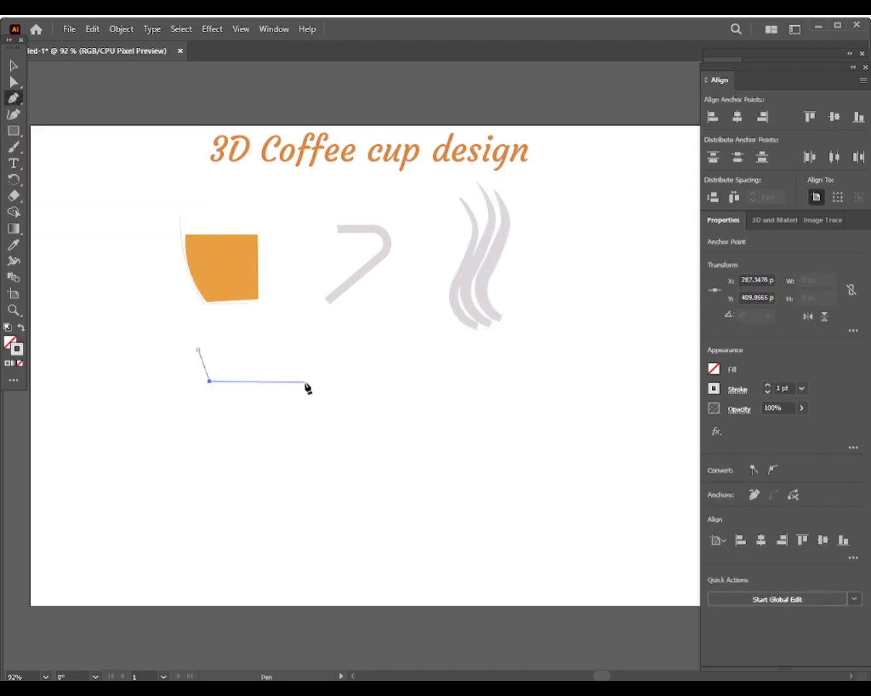
{"action": "left_click", "coordinate": [13, 66]}
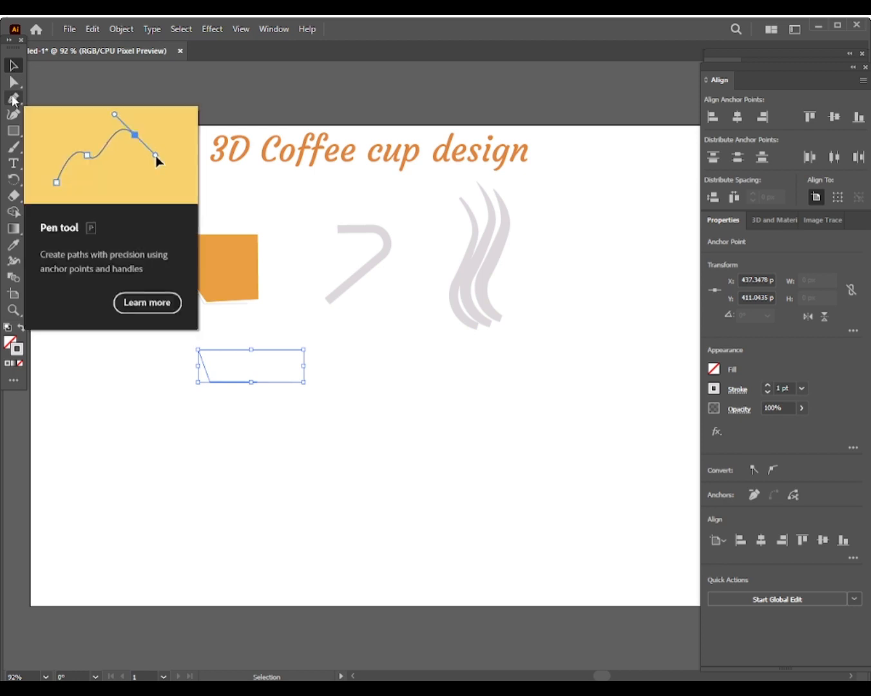
{"action": "left_click", "coordinate": [13, 114]}
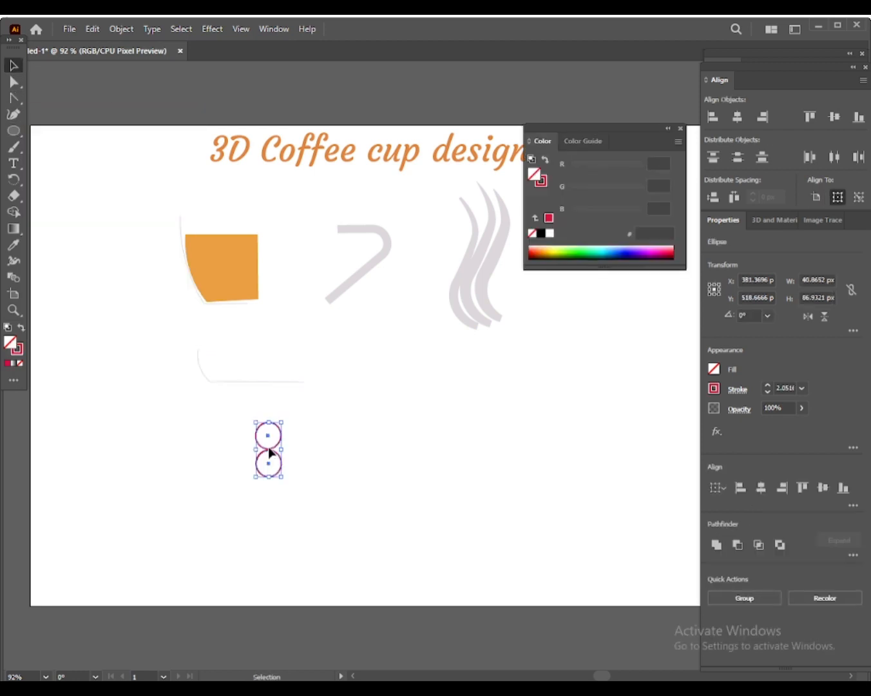
- Arrange the two pairs of red circles so that all four overlap at one centre like a four-petal flower
{"action": "mouse_move", "coordinate": [274, 450]}
{"action": "left_mouse_down"}
{"action": "mouse_move", "coordinate": [264, 477]}
{"action": "mouse_move", "coordinate": [282, 442]}
{"action": "mouse_move", "coordinate": [269, 449]}
{"action": "left_mouse_up"}
{"action": "left_click", "coordinate": [282, 518]}
{"action": "left_click", "coordinate": [13, 97]}
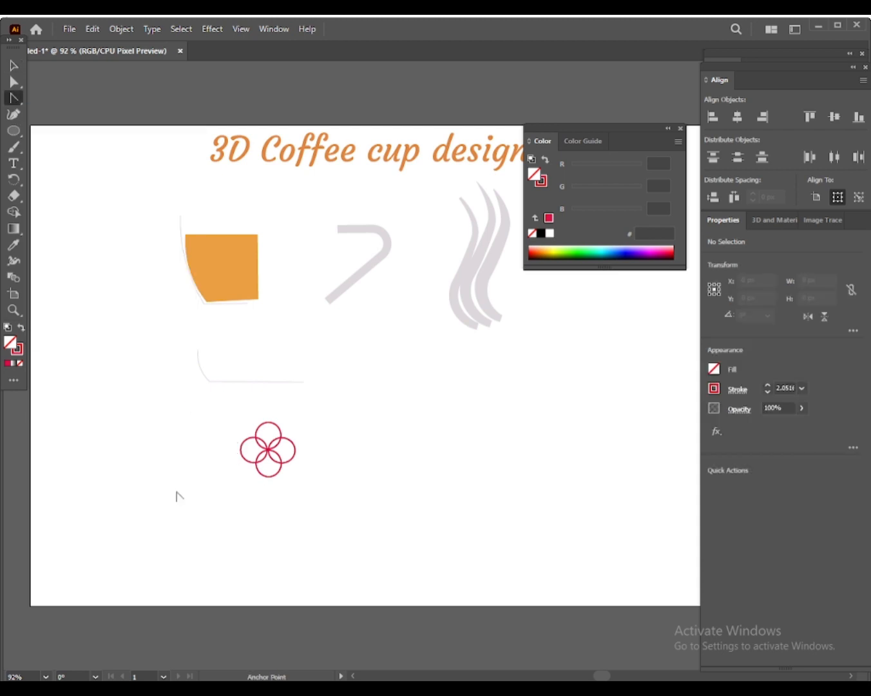
{"action": "key", "text": "ctrl+z"}
{"action": "key", "text": "ctrl+z"}
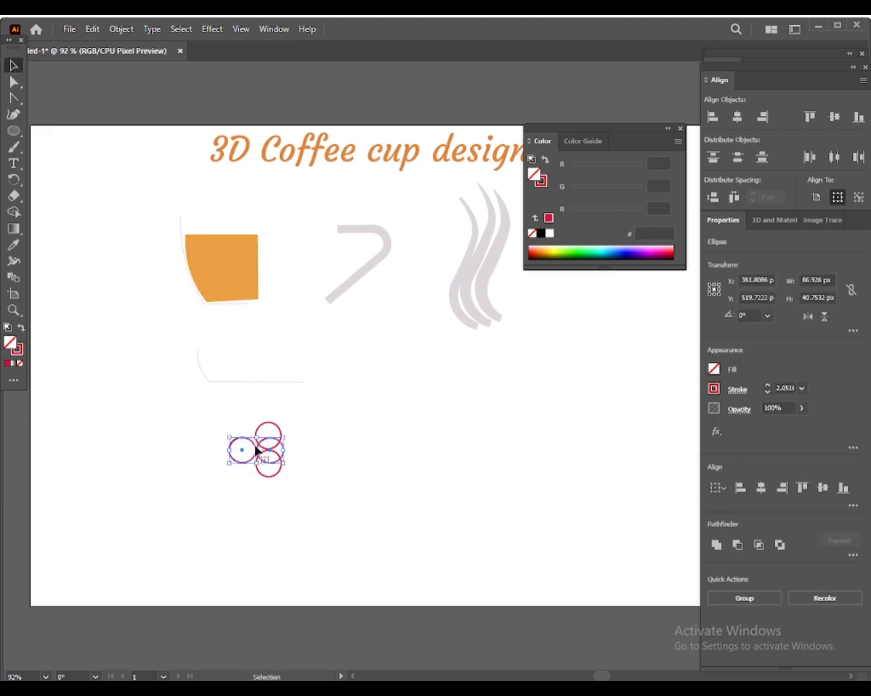
{"action": "key", "text": "ctrl+shift+z"}
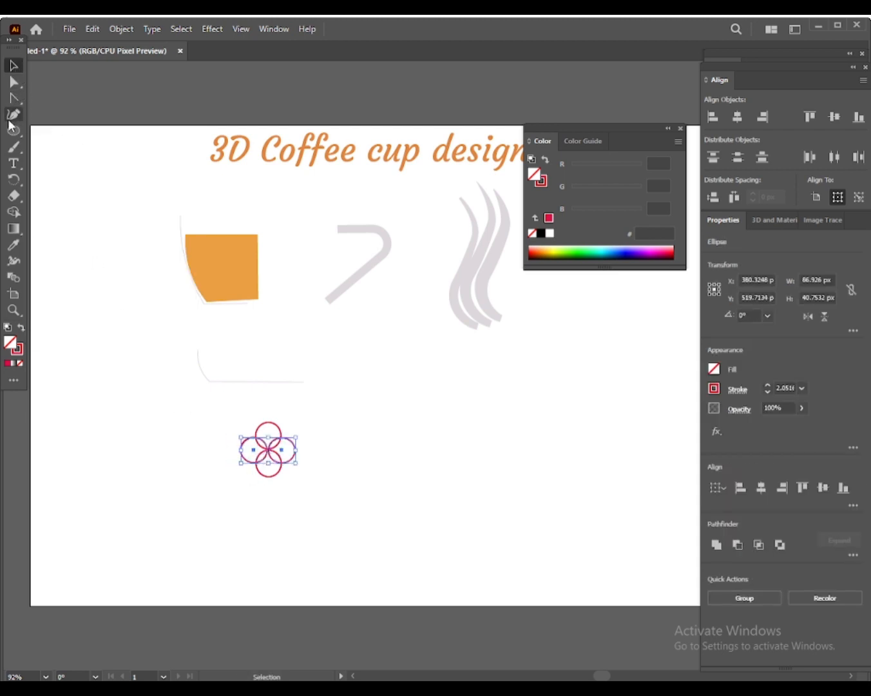
- Convert the outermost anchor point of each of the four circles to a corner so the petals become pointed
{"action": "left_click", "coordinate": [215, 483]}
{"action": "left_click", "coordinate": [248, 462]}
{"action": "key", "text": "shift+c"}
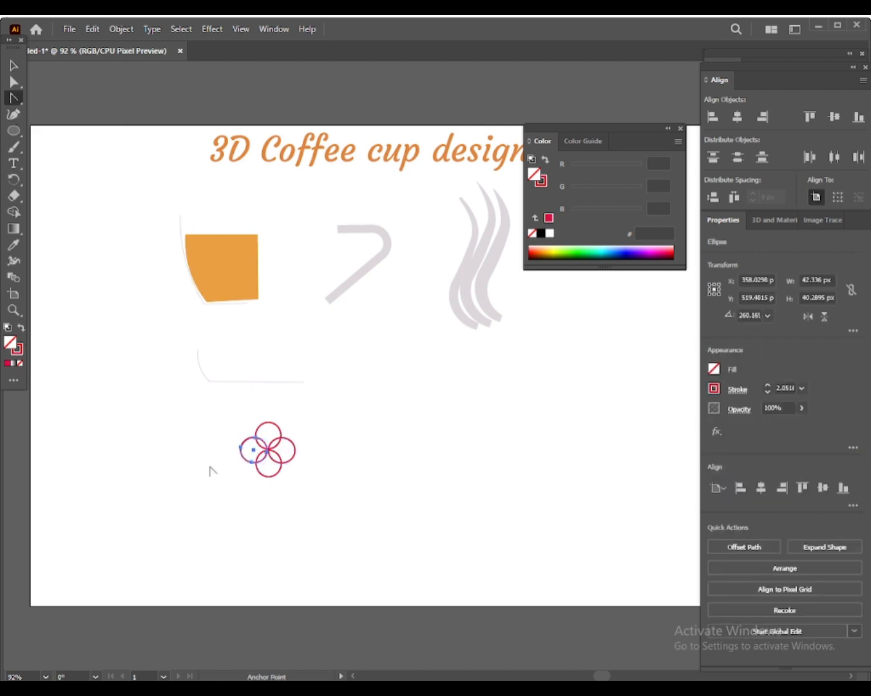
{"action": "left_click", "coordinate": [241, 452]}
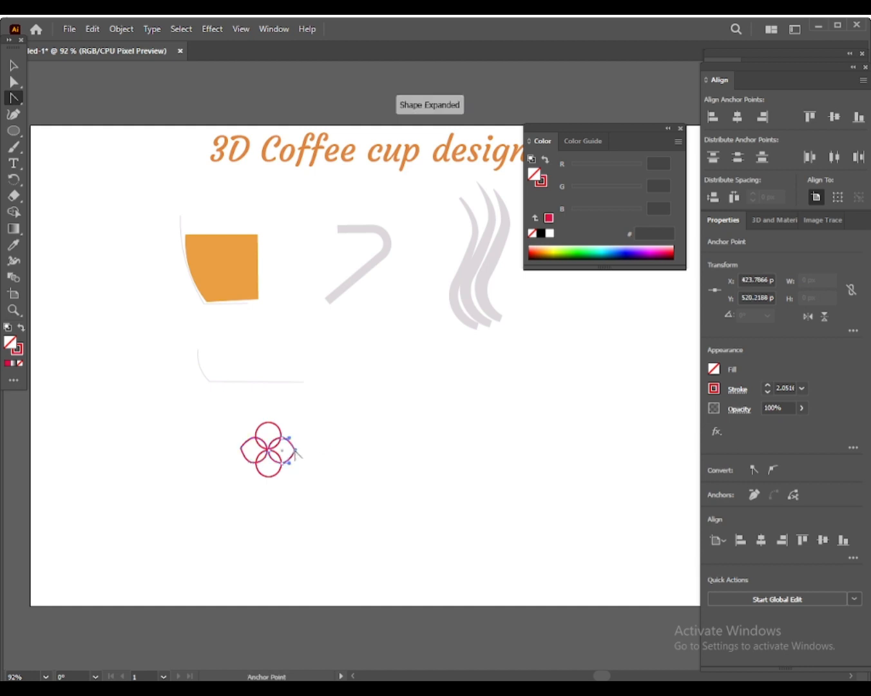
{"action": "left_click", "coordinate": [270, 422]}
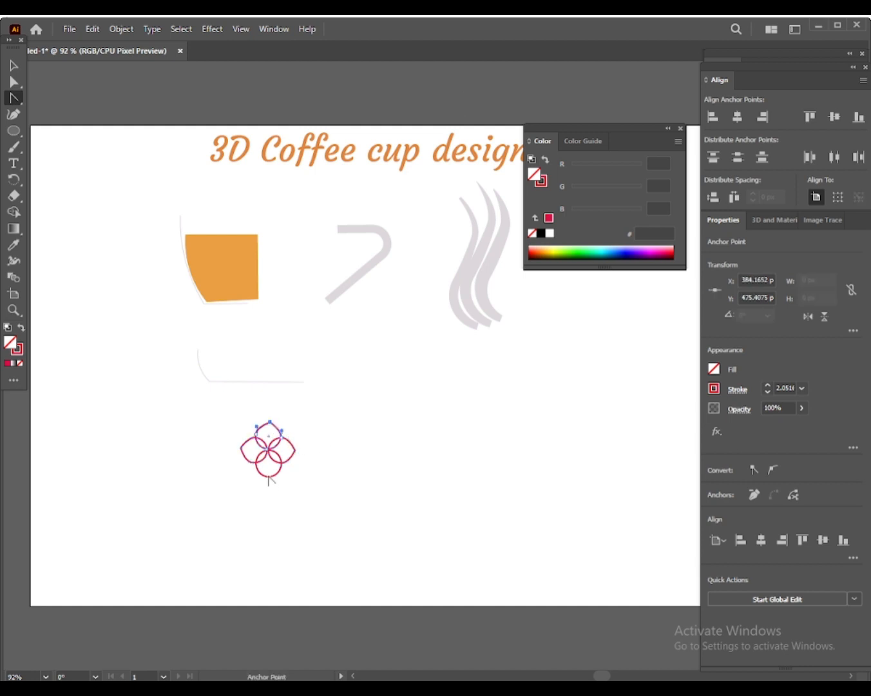
{"action": "left_click", "coordinate": [269, 477]}
- Group the four petals and place the flower in the empty space beside the coffee-filled cup profile
{"action": "left_click", "coordinate": [13, 67]}
{"action": "left_click", "coordinate": [181, 460]}
{"action": "left_click_drag", "start_coordinate": [217, 421], "coordinate": [131, 279]}
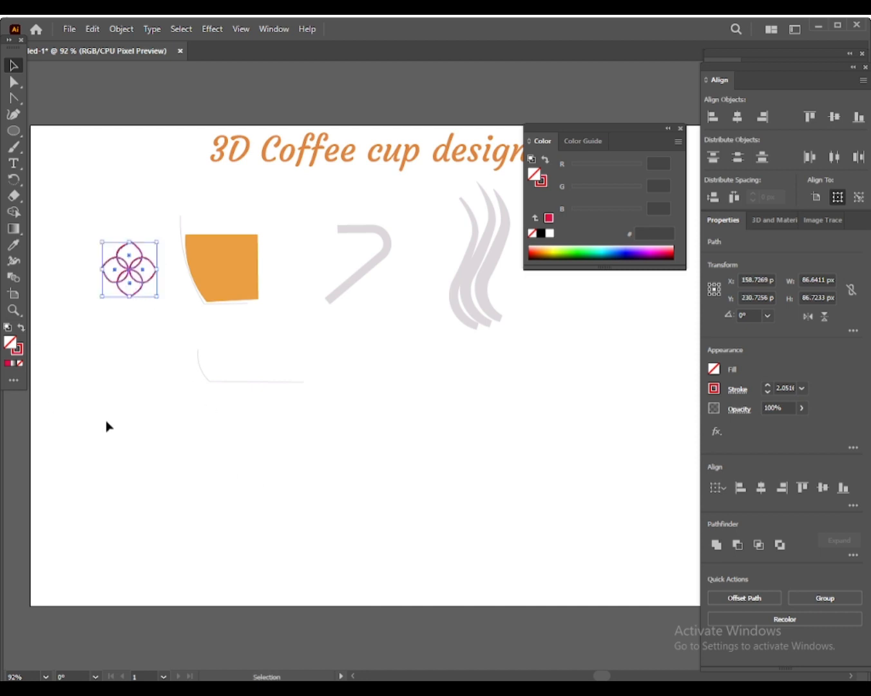
{"action": "right_click", "coordinate": [128, 276]}
{"action": "left_click", "coordinate": [244, 424]}
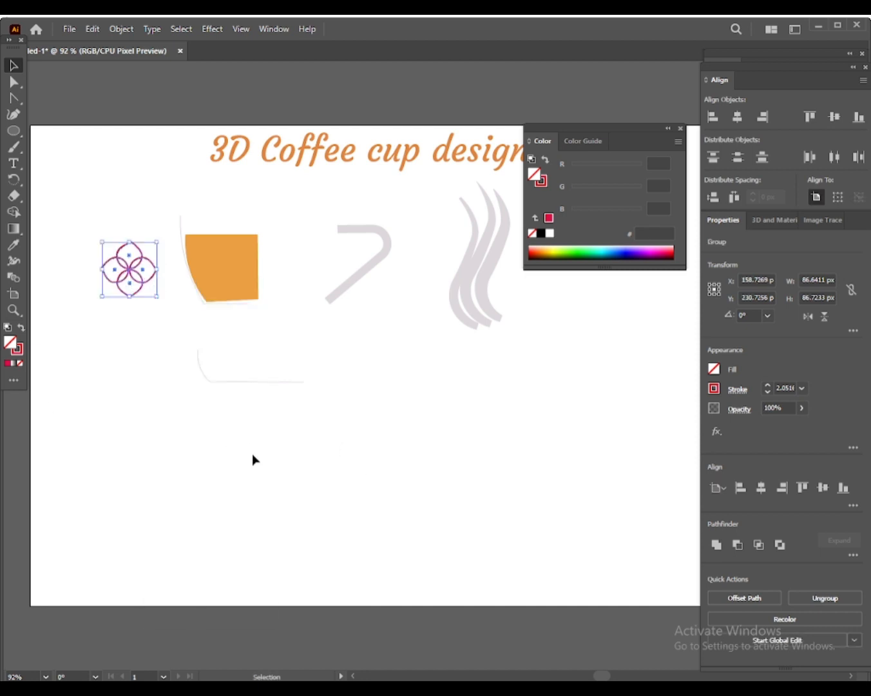
{"action": "left_click", "coordinate": [681, 129]}
{"action": "left_click_drag", "start_coordinate": [179, 218], "coordinate": [214, 321]}
{"action": "left_click", "coordinate": [133, 268]}
{"action": "left_click_drag", "start_coordinate": [133, 268], "coordinate": [106, 267]}
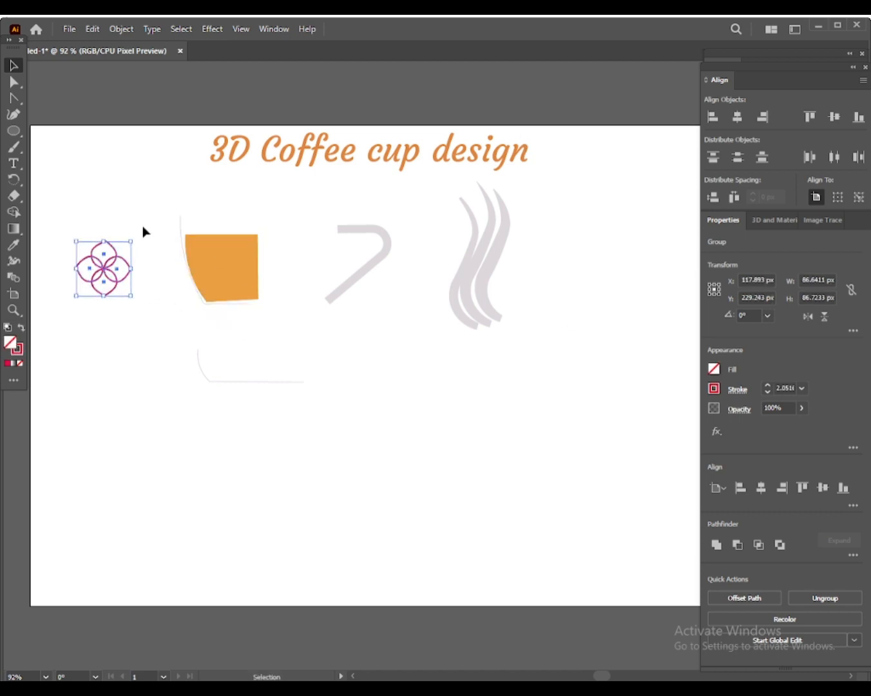
- Revolve the cup and coffee profile in 3D with the offset direction from the Right Edge
{"action": "left_click_drag", "start_coordinate": [150, 211], "coordinate": [275, 326]}
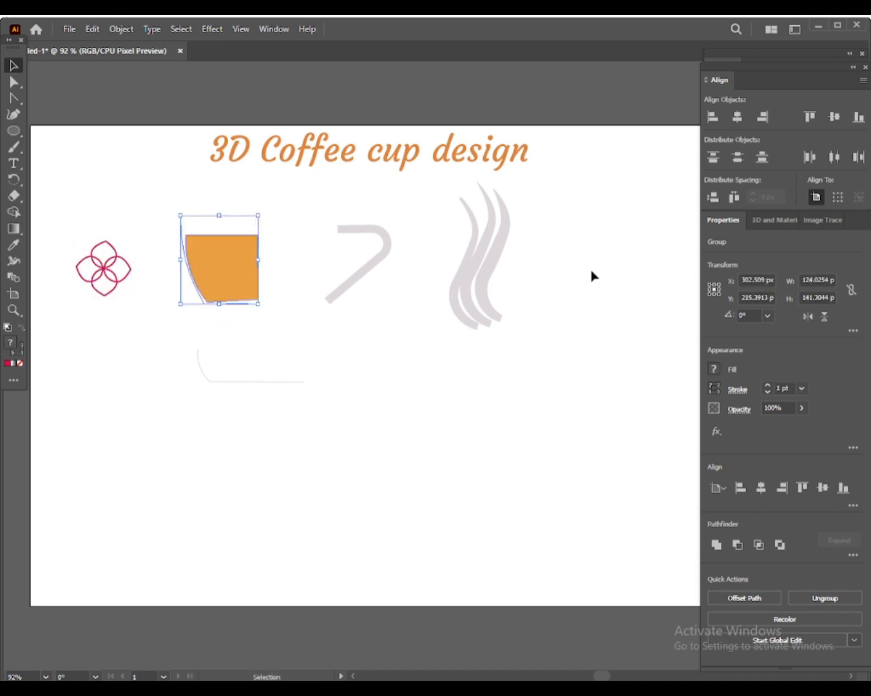
{"action": "left_click", "coordinate": [763, 221]}
{"action": "left_click", "coordinate": [802, 300]}
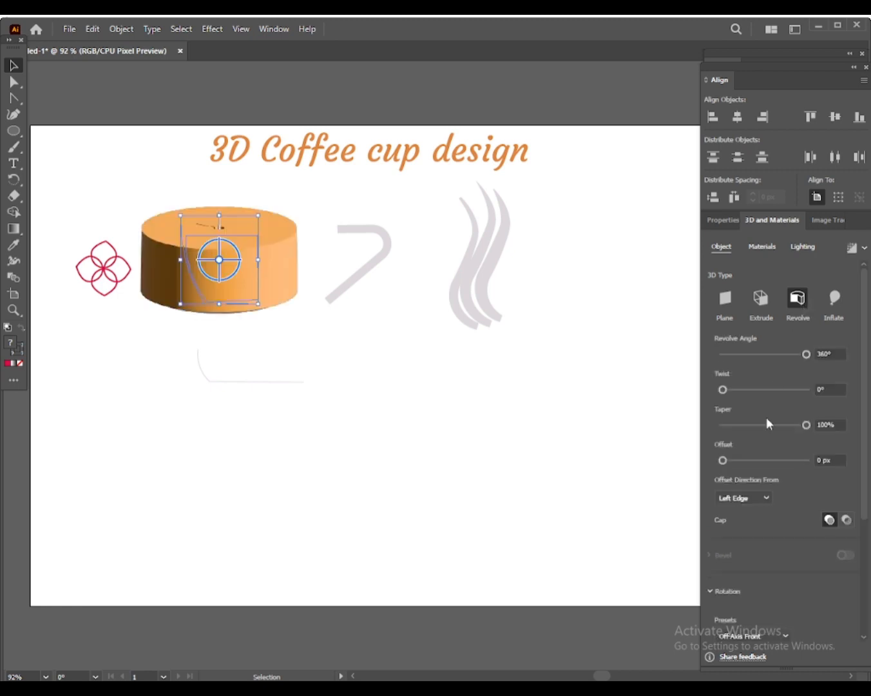
{"action": "left_click", "coordinate": [767, 497]}
{"action": "left_click", "coordinate": [763, 526]}
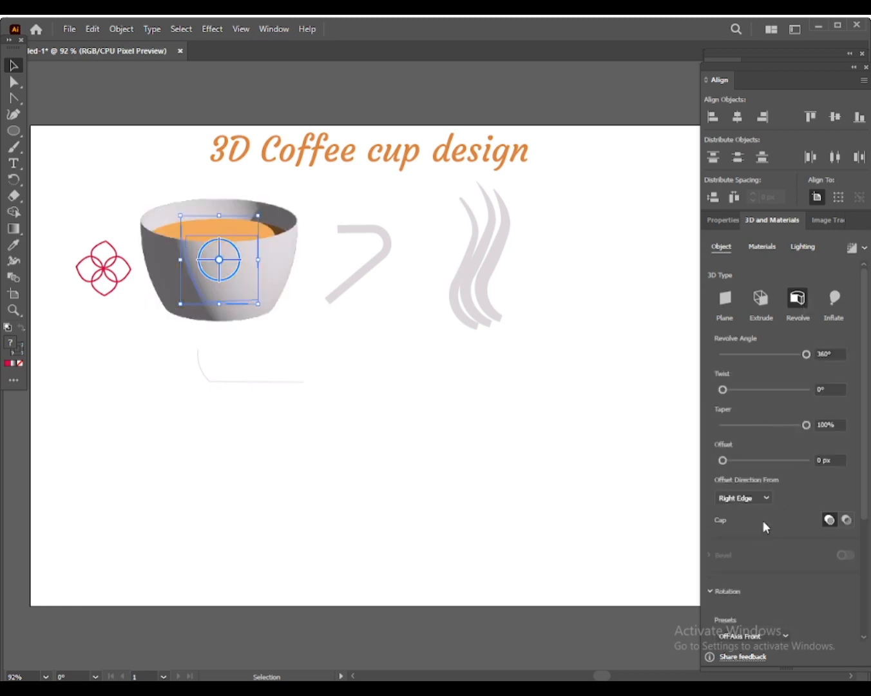
- Inflate the handle in 3D, attach it to the cup's side and send it to the back
{"action": "left_click", "coordinate": [355, 284]}
{"action": "left_click", "coordinate": [835, 298]}
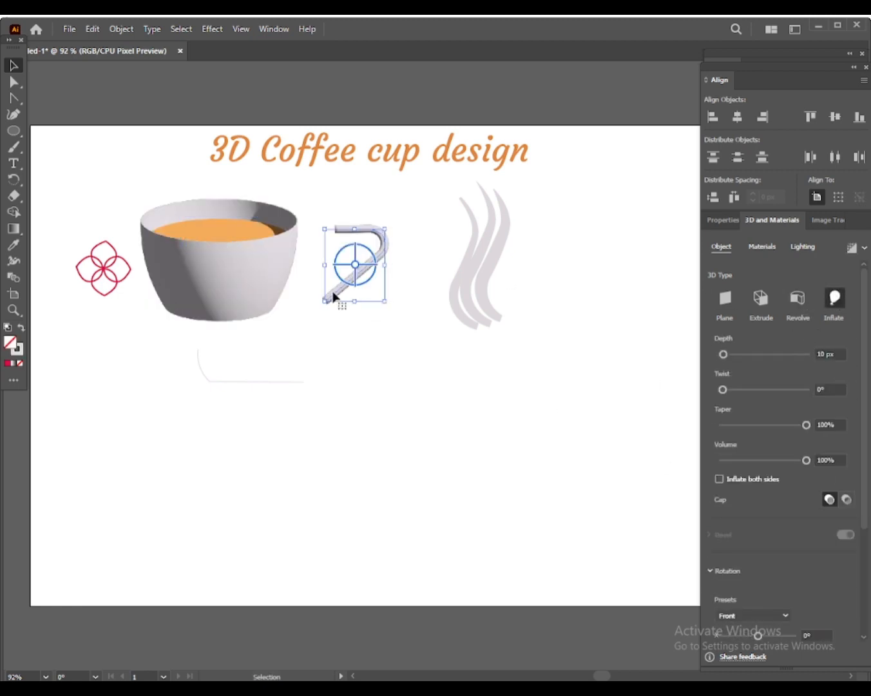
{"action": "left_click_drag", "start_coordinate": [333, 297], "coordinate": [285, 300]}
{"action": "right_click", "coordinate": [284, 300]}
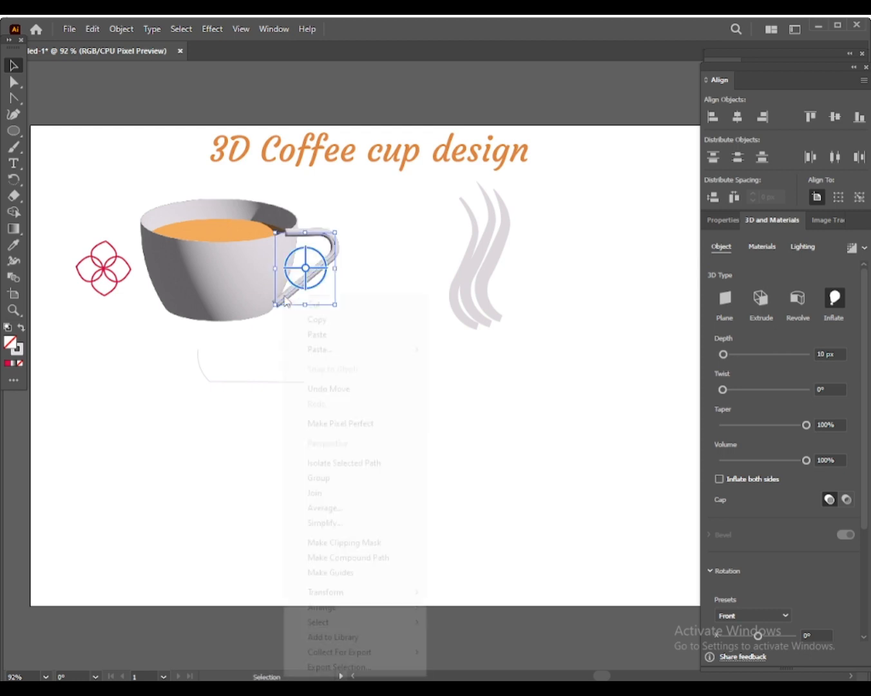
{"action": "mouse_move", "coordinate": [335, 607]}
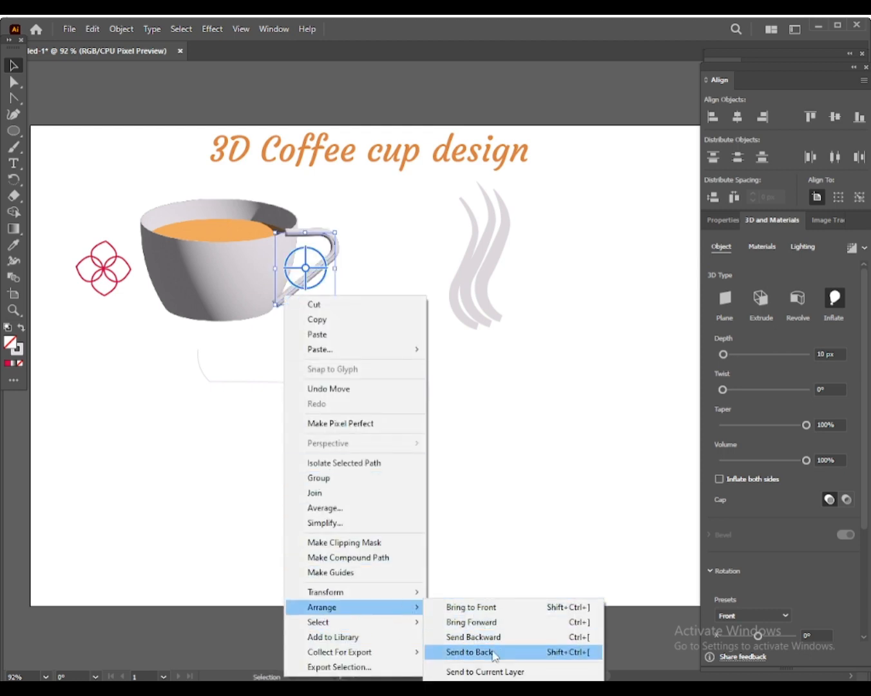
{"action": "left_click", "coordinate": [493, 652]}
- Move the cup with its handle closer to the steam lines and tilt the handle slightly
{"action": "left_click_drag", "start_coordinate": [135, 189], "coordinate": [304, 294]}
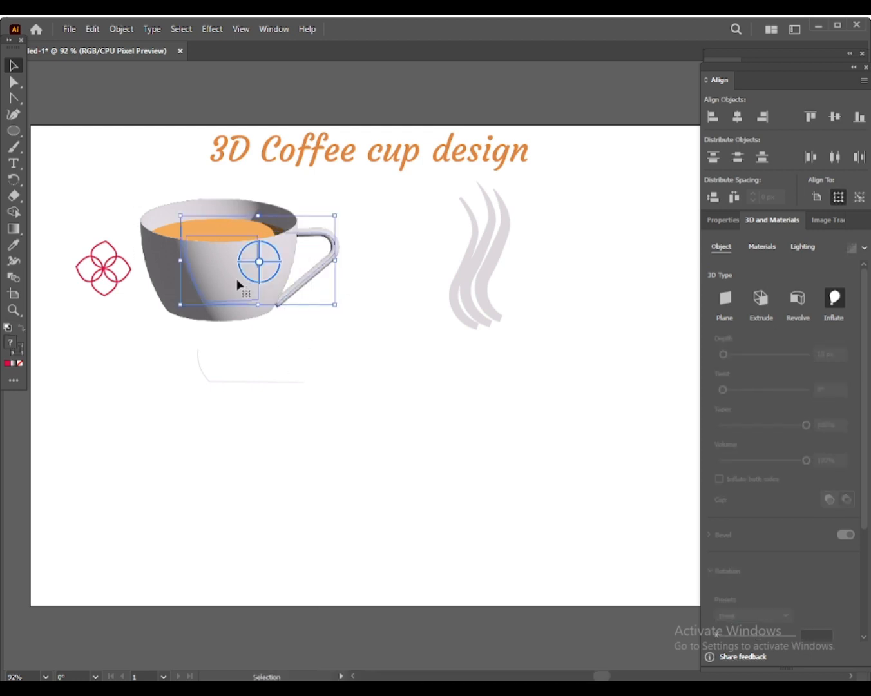
{"action": "left_click_drag", "start_coordinate": [232, 287], "coordinate": [402, 306]}
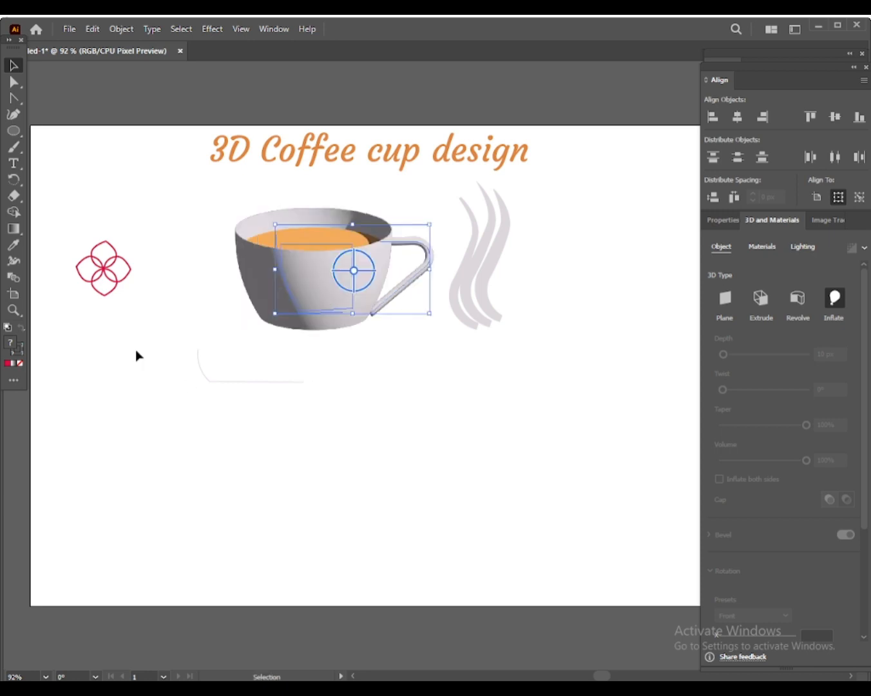
{"action": "left_click", "coordinate": [79, 256]}
{"action": "left_click", "coordinate": [414, 282]}
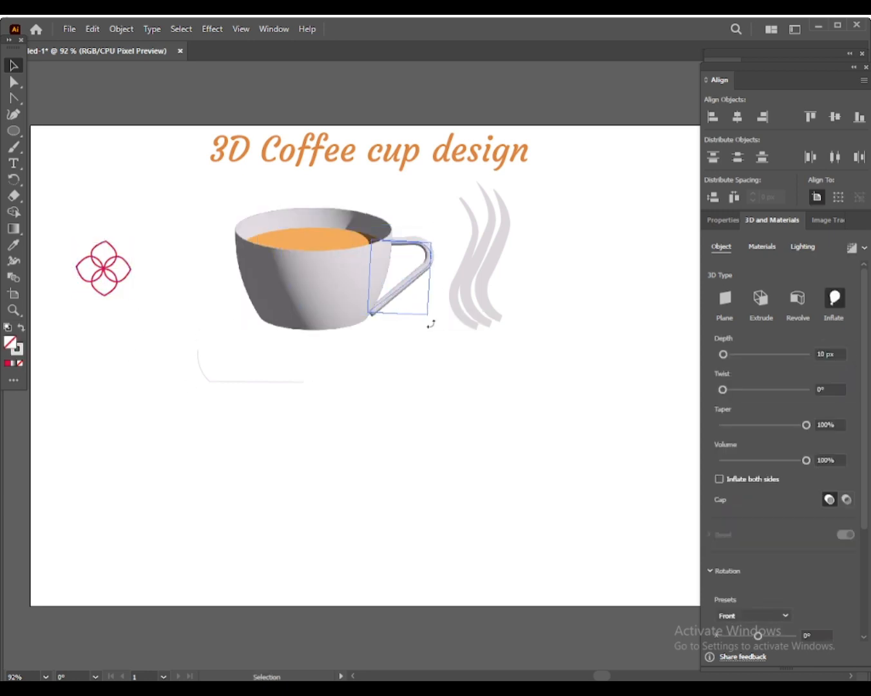
- Inflate the flower in 3D, place it on the front of the cup and shrink it slightly
{"action": "left_click", "coordinate": [79, 258]}
{"action": "left_click", "coordinate": [834, 298]}
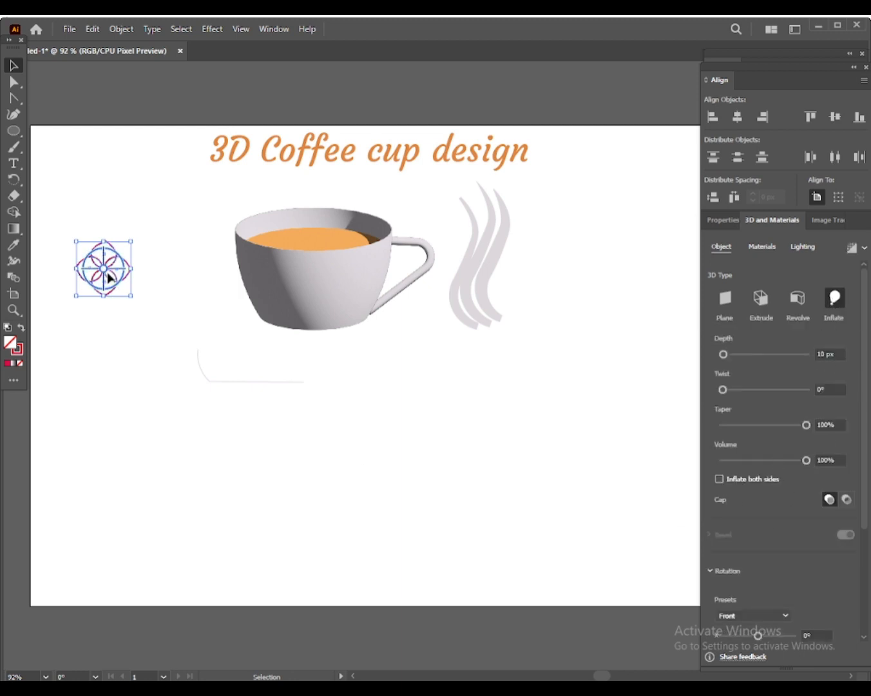
{"action": "left_click_drag", "start_coordinate": [119, 294], "coordinate": [333, 310]}
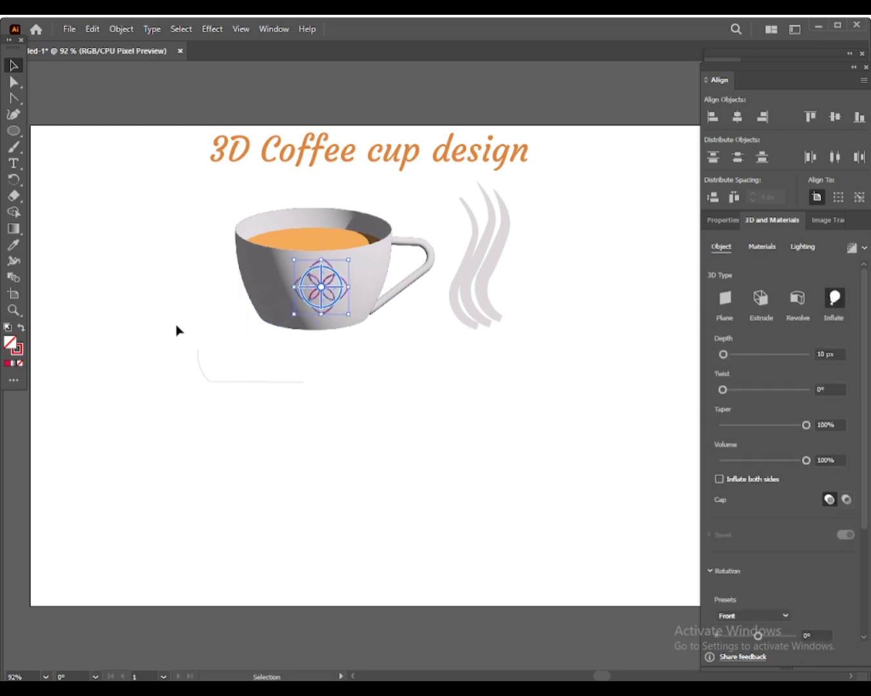
{"action": "left_click", "coordinate": [163, 339]}
{"action": "left_click", "coordinate": [323, 294]}
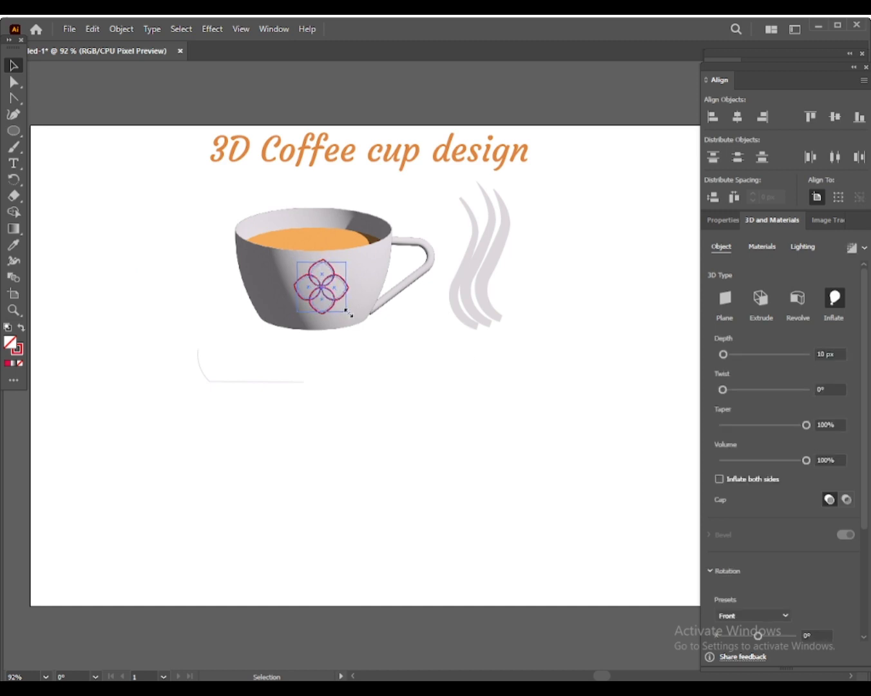
{"action": "left_click", "coordinate": [201, 319]}
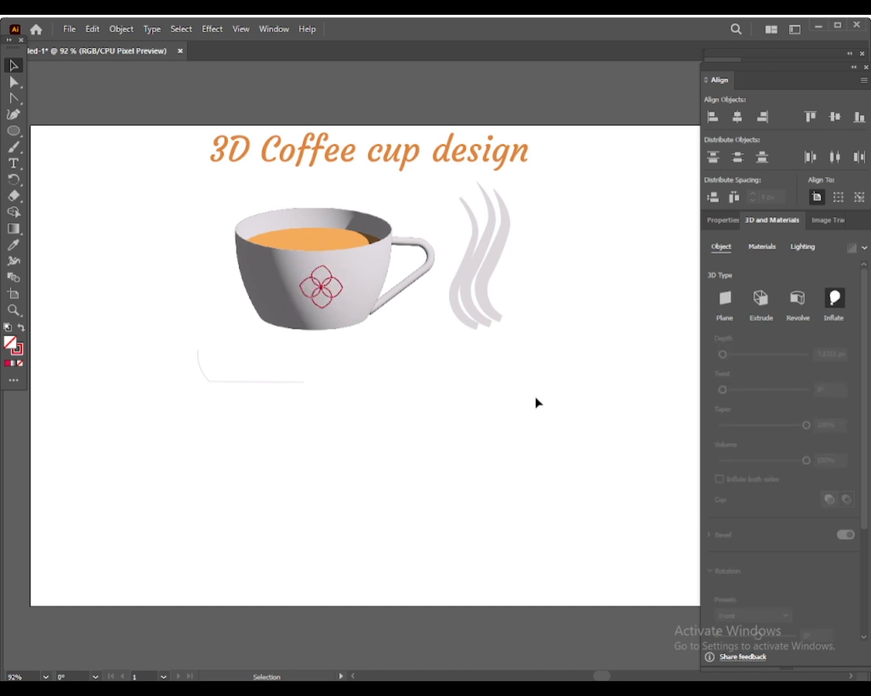
- Apply a Gaussian Blur to the three steam lines
{"action": "left_click", "coordinate": [462, 263]}
{"action": "left_click", "coordinate": [121, 29]}
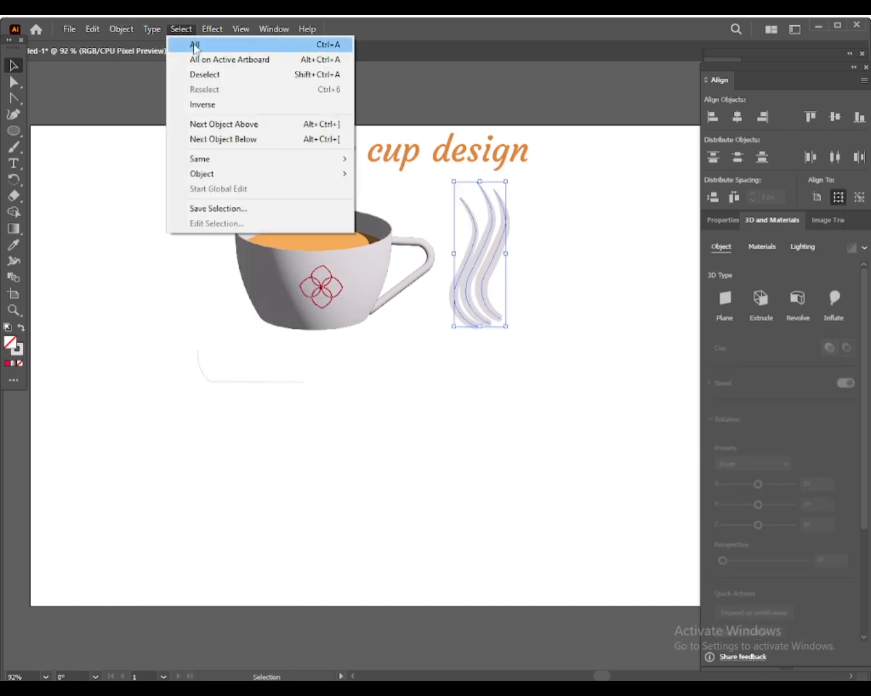
{"action": "mouse_move", "coordinate": [246, 258]}
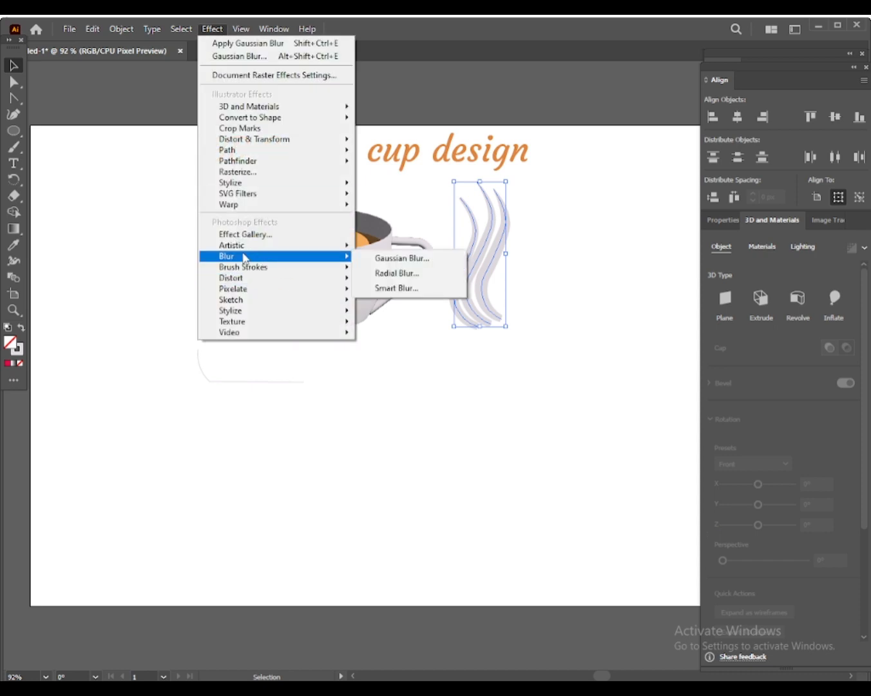
{"action": "left_click", "coordinate": [395, 257]}
{"action": "mouse_move", "coordinate": [611, 510]}
{"action": "left_mouse_down"}
{"action": "mouse_move", "coordinate": [583, 513]}
{"action": "mouse_move", "coordinate": [609, 515]}
{"action": "left_mouse_up"}
{"action": "left_click", "coordinate": [634, 543]}
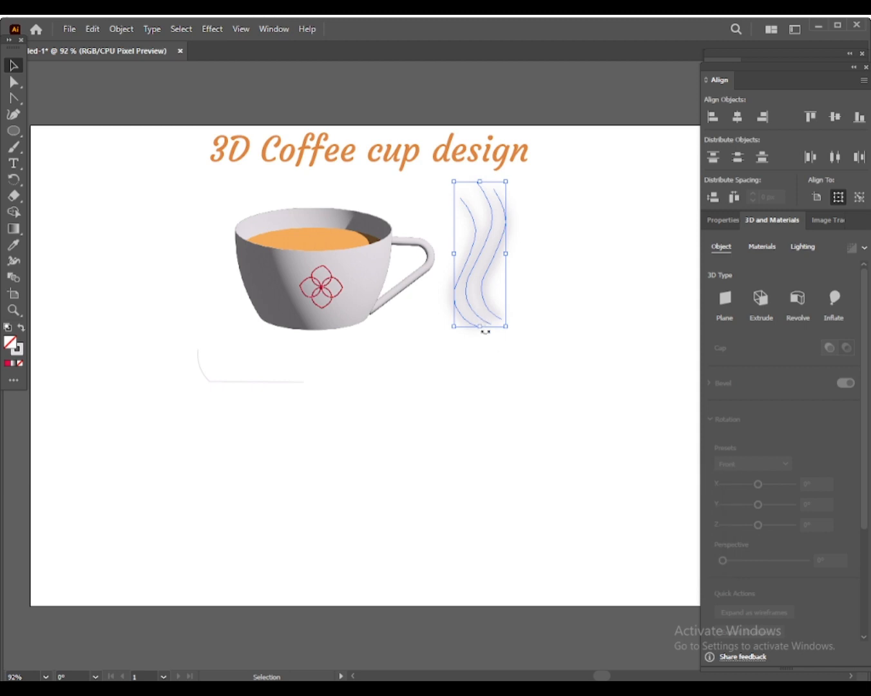
- Shrink the blurred steam, position it rising from the coffee, and move the assembled cup slightly beneath the title
{"action": "left_click_drag", "start_coordinate": [509, 330], "coordinate": [494, 285]}
{"action": "left_click_drag", "start_coordinate": [473, 231], "coordinate": [312, 200]}
{"action": "left_click_drag", "start_coordinate": [190, 201], "coordinate": [367, 309]}
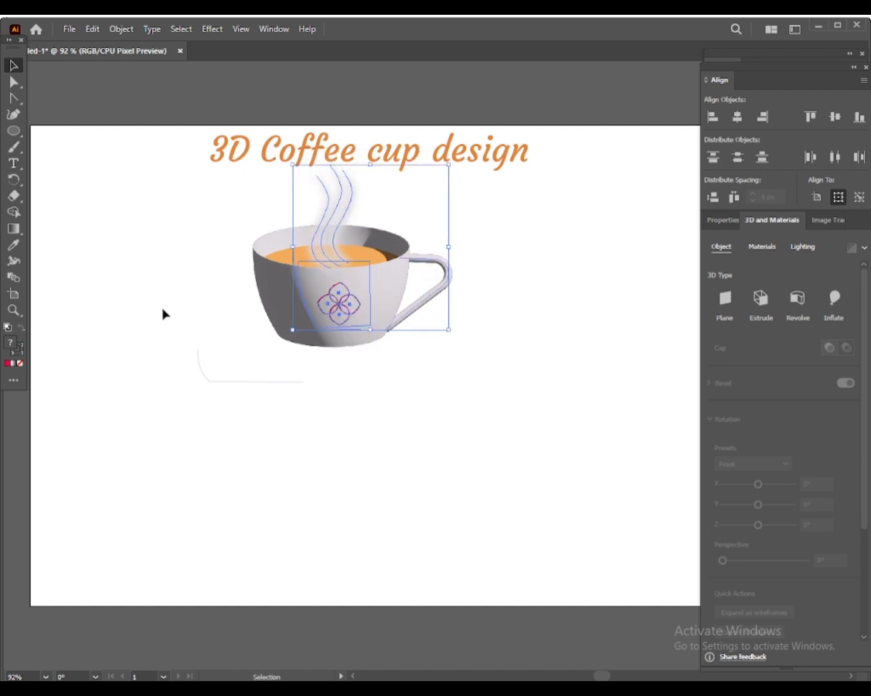
- Set the stroke colour of the steam lines to the near-white FFFDFF
{"action": "left_click", "coordinate": [161, 313]}
{"action": "left_click", "coordinate": [331, 207]}
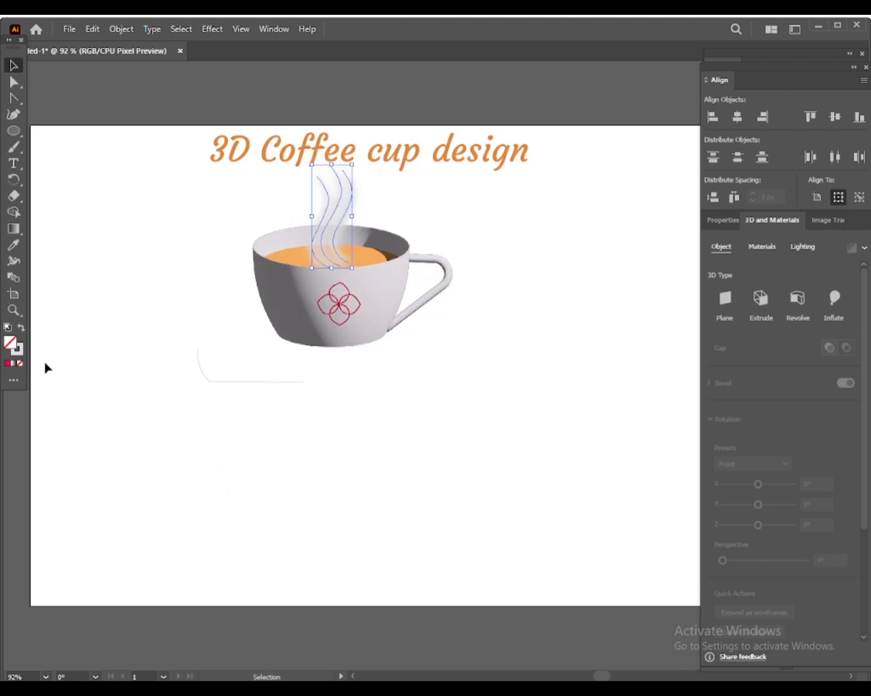
{"action": "double_click", "coordinate": [20, 352]}
{"action": "left_click_drag", "start_coordinate": [716, 128], "coordinate": [720, 105]}
{"action": "left_click", "coordinate": [841, 112]}
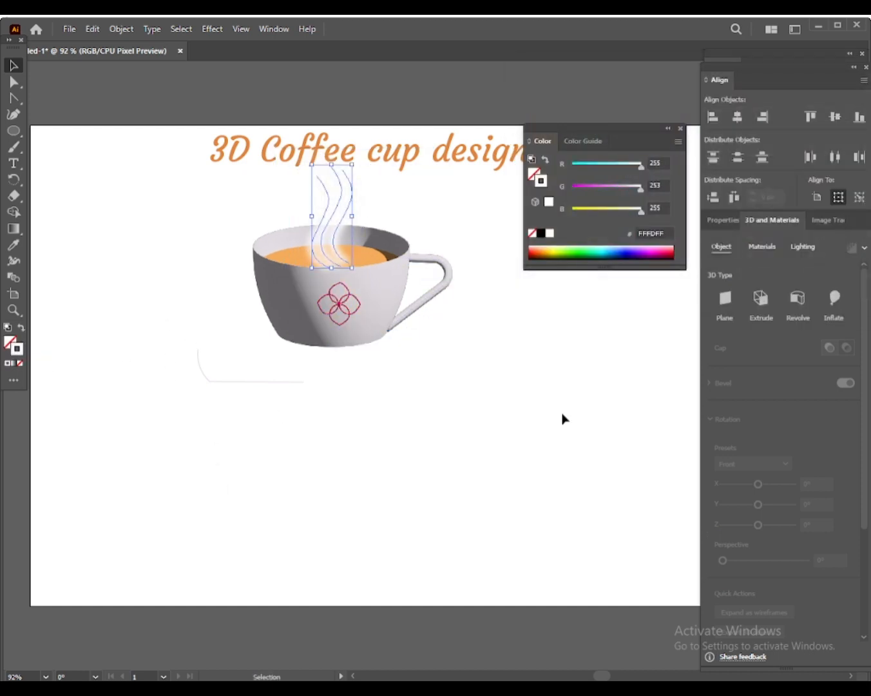
- Draw a curved half-heart outline to the right of the cup with the Pen tool and shape it with the Curvature tool
{"action": "left_click", "coordinate": [15, 100]}
{"action": "left_click", "coordinate": [61, 99]}
{"action": "left_click", "coordinate": [553, 346]}
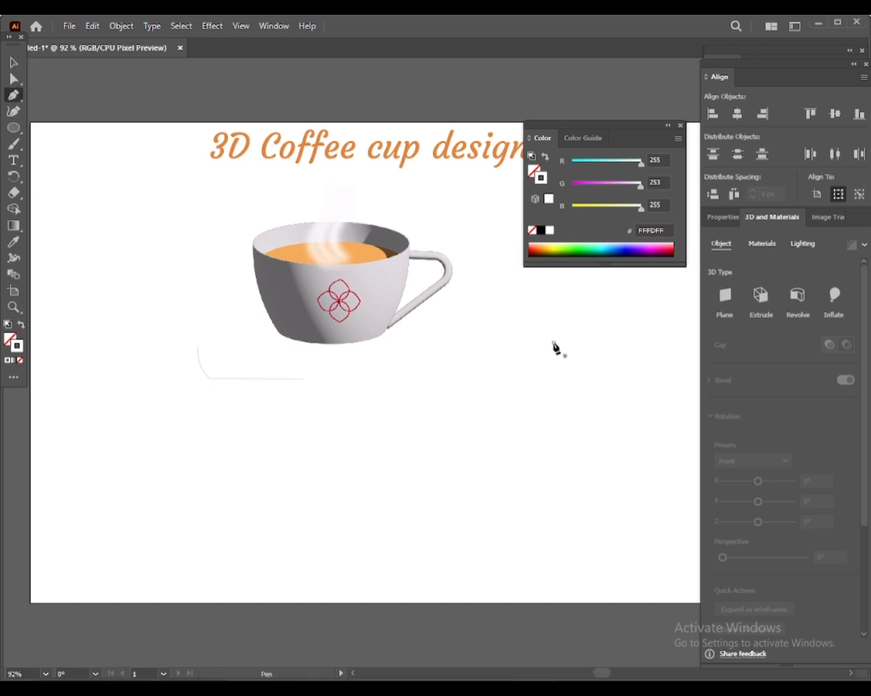
{"action": "left_click_drag", "start_coordinate": [513, 349], "coordinate": [570, 392]}
{"action": "left_click", "coordinate": [514, 346]}
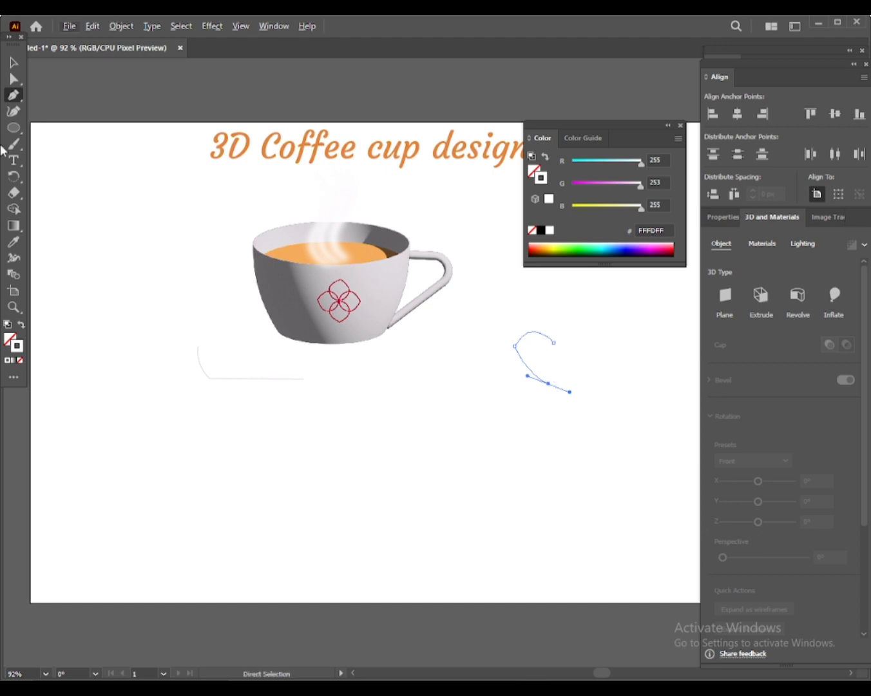
{"action": "left_click", "coordinate": [13, 63]}
{"action": "left_click", "coordinate": [15, 114]}
{"action": "left_click", "coordinate": [526, 372]}
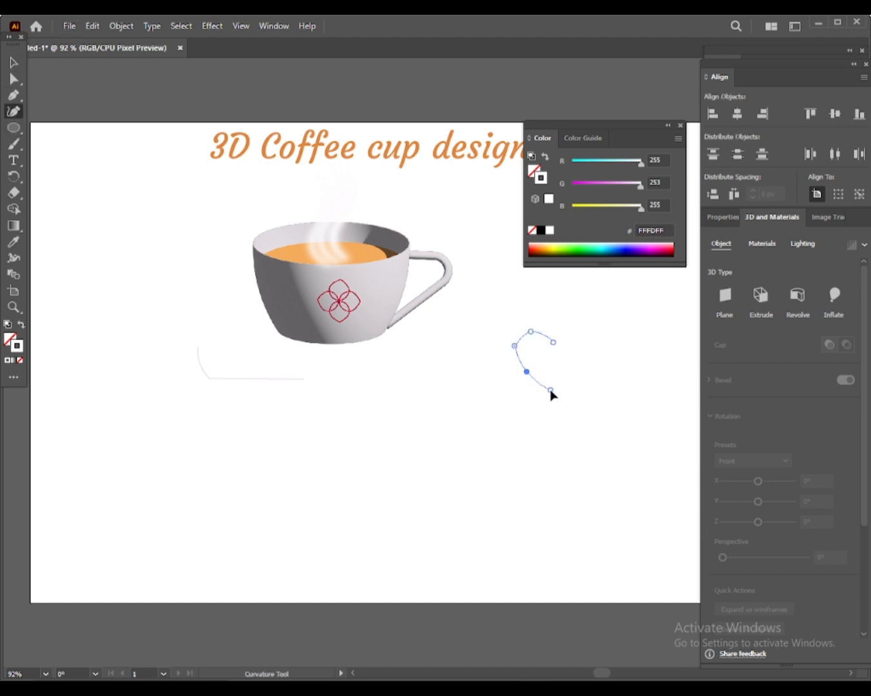
- Create a mirrored copy of the half-heart by reflecting it about the vertical axis
{"action": "left_click", "coordinate": [13, 63]}
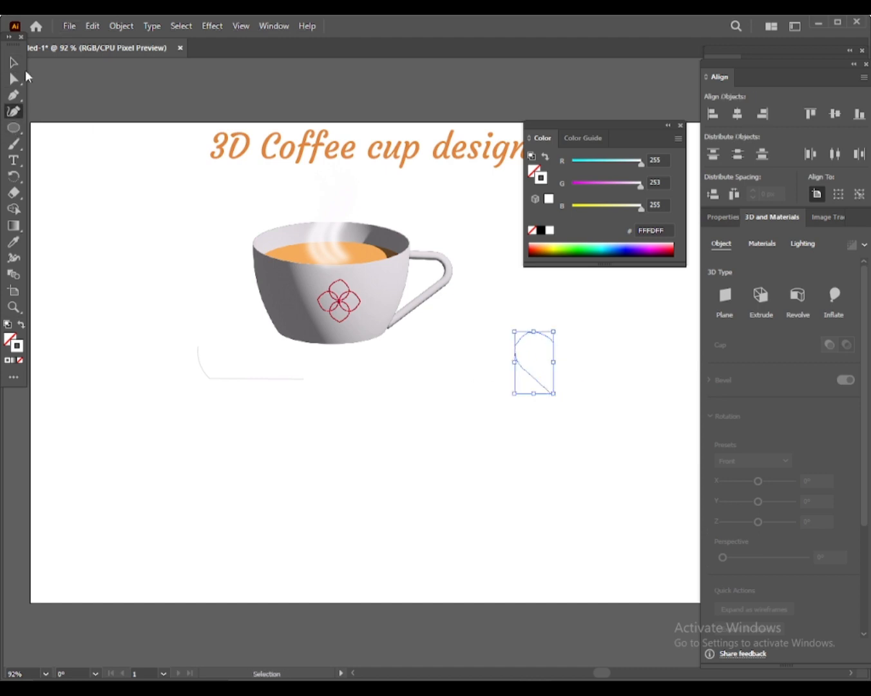
{"action": "right_click", "coordinate": [533, 368]}
{"action": "mouse_move", "coordinate": [617, 597]}
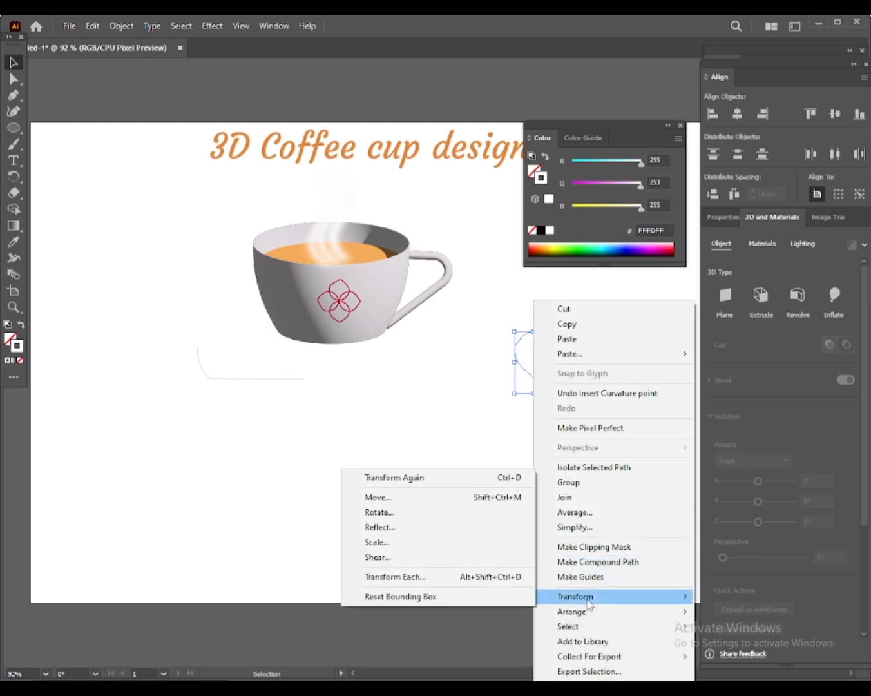
{"action": "left_click", "coordinate": [399, 525]}
{"action": "left_click", "coordinate": [662, 432]}
{"action": "right_click", "coordinate": [536, 302]}
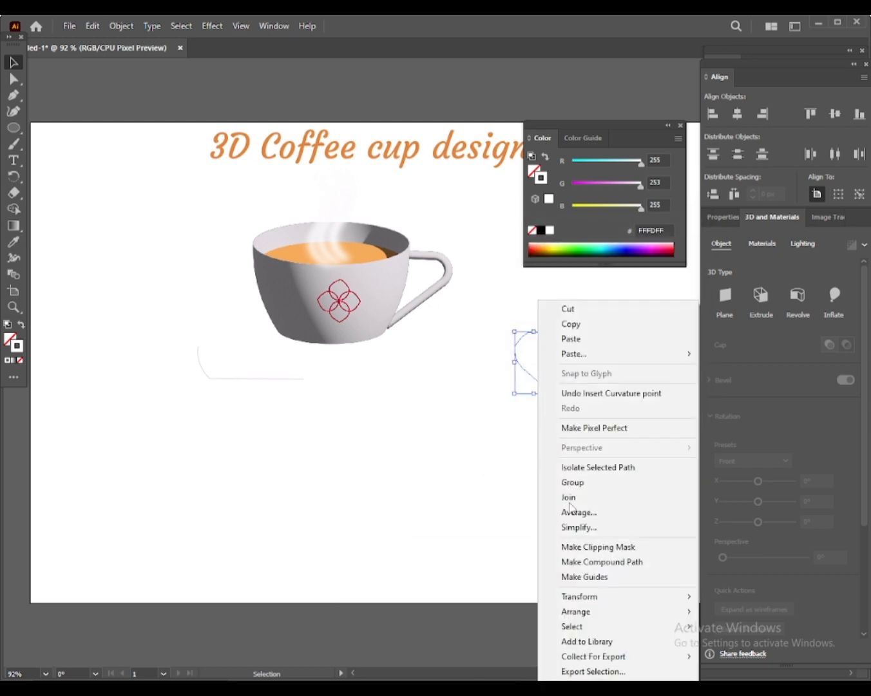
{"action": "mouse_move", "coordinate": [583, 595]}
{"action": "left_click", "coordinate": [429, 528]}
{"action": "left_click_drag", "start_coordinate": [582, 222], "coordinate": [676, 224]}
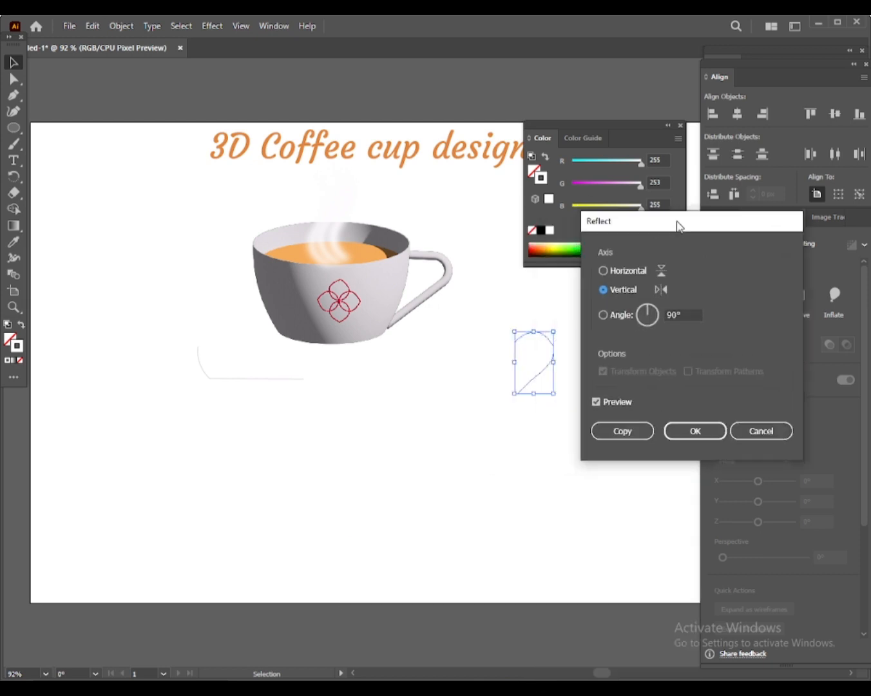
{"action": "left_click", "coordinate": [638, 431]}
- Place the mirrored half beside the original so both form a heart, and select the two halves
{"action": "left_click_drag", "start_coordinate": [574, 340], "coordinate": [582, 337]}
{"action": "left_click_drag", "start_coordinate": [529, 361], "coordinate": [581, 398]}
{"action": "left_click", "coordinate": [724, 220]}
{"action": "left_click", "coordinate": [577, 382]}
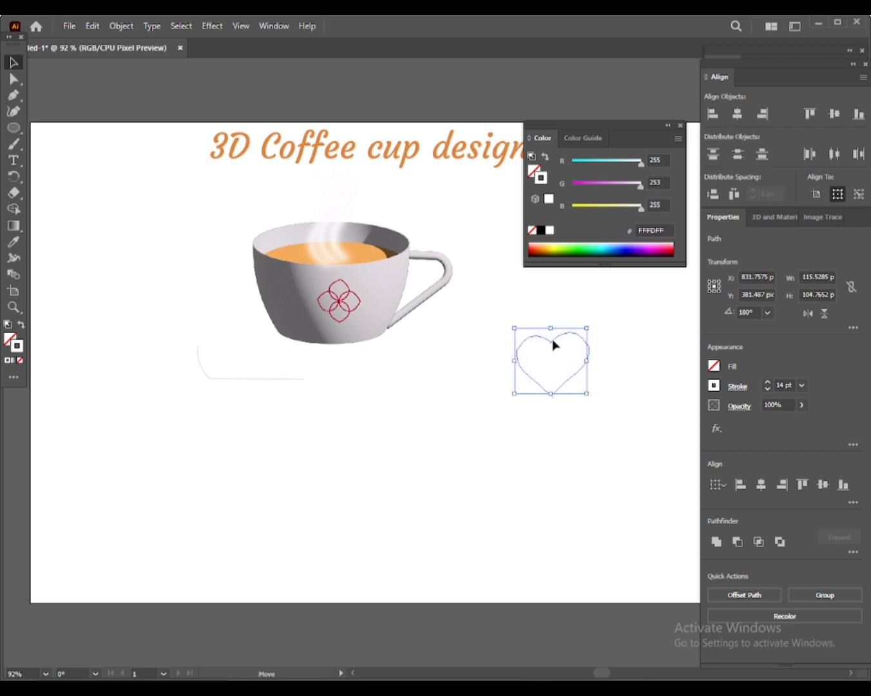
{"action": "left_click", "coordinate": [567, 382]}
{"action": "left_click_drag", "start_coordinate": [595, 425], "coordinate": [525, 315]}
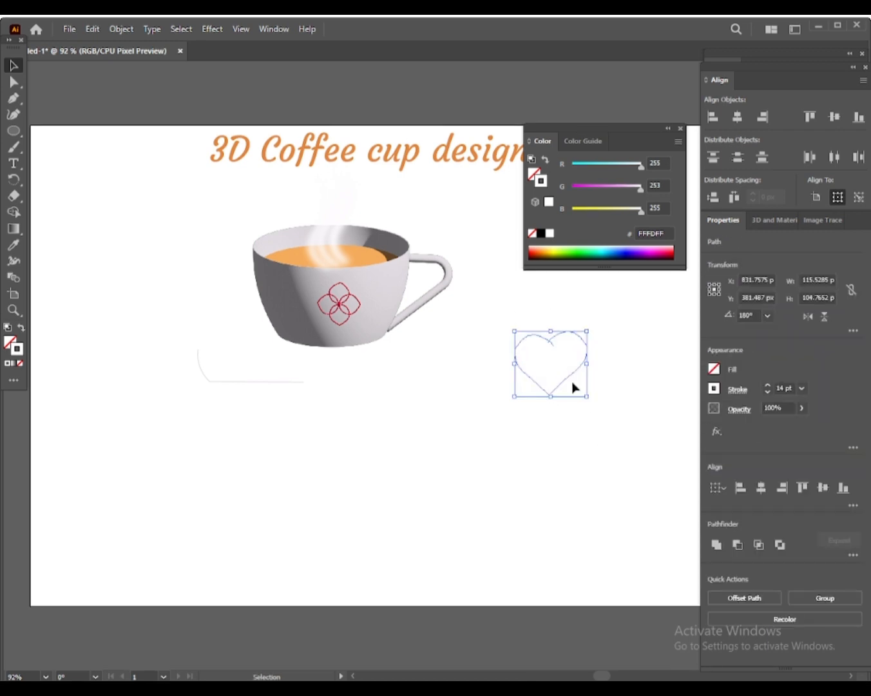
{"action": "left_click", "coordinate": [578, 422]}
{"action": "left_click_drag", "start_coordinate": [490, 328], "coordinate": [583, 420]}
- Set the stroke colour of both heart halves to the orange FF8C3E
{"action": "double_click", "coordinate": [17, 349]}
{"action": "left_click_drag", "start_coordinate": [536, 153], "coordinate": [533, 147]}
{"action": "left_click", "coordinate": [842, 111]}
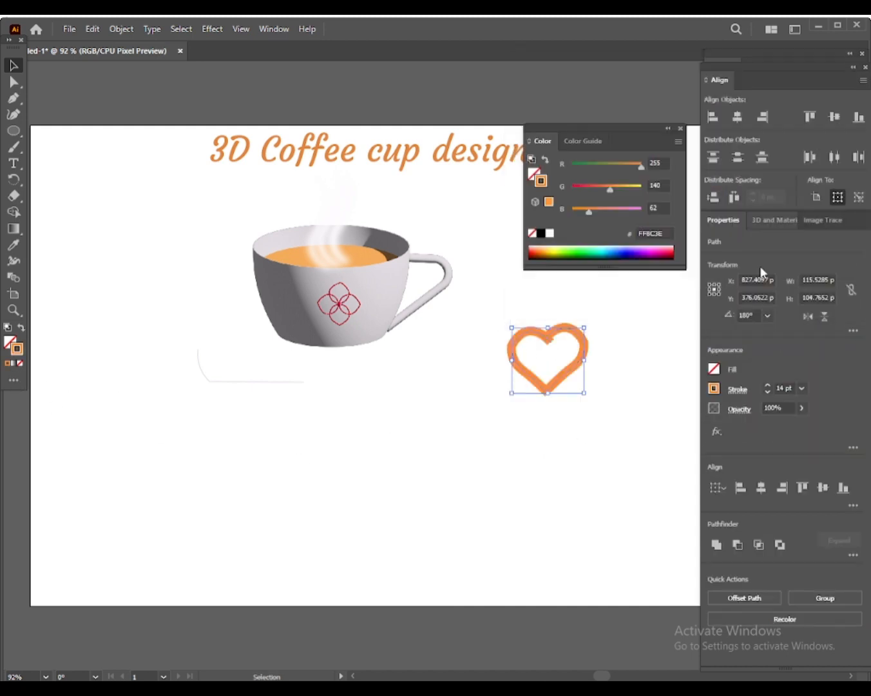
- Adjust the two heart halves until their ends meet neatly at the notch and the tip, and select both
{"action": "left_click", "coordinate": [766, 392]}
{"action": "left_click", "coordinate": [590, 363]}
{"action": "left_click", "coordinate": [584, 352]}
{"action": "mouse_move", "coordinate": [566, 328]}
{"action": "left_mouse_down"}
{"action": "mouse_move", "coordinate": [577, 333]}
{"action": "mouse_move", "coordinate": [575, 377]}
{"action": "mouse_move", "coordinate": [565, 395]}
{"action": "mouse_move", "coordinate": [554, 396]}
{"action": "mouse_move", "coordinate": [560, 401]}
{"action": "mouse_move", "coordinate": [553, 394]}
{"action": "left_mouse_up"}
{"action": "left_click", "coordinate": [557, 421]}
{"action": "left_click", "coordinate": [575, 341]}
{"action": "left_click", "coordinate": [537, 386]}
{"action": "left_click", "coordinate": [561, 436]}
{"action": "left_click", "coordinate": [531, 373]}
{"action": "left_click", "coordinate": [514, 413]}
{"action": "left_click_drag", "start_coordinate": [496, 322], "coordinate": [596, 403]}
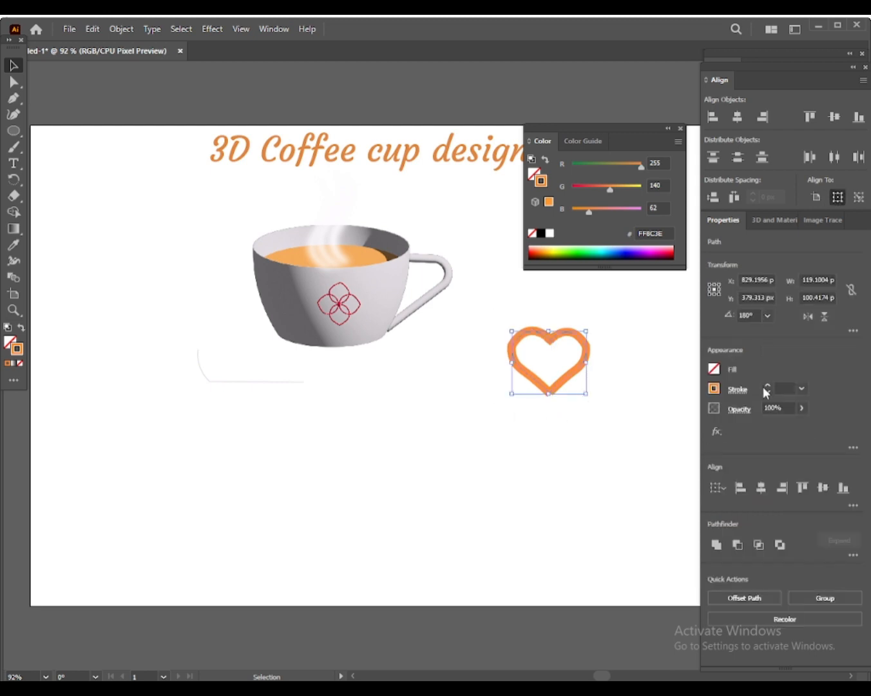
- Copy the cup handle's light grey stroke onto the heart with the Eyedropper and apply a Gaussian Blur
{"action": "key", "text": "i"}
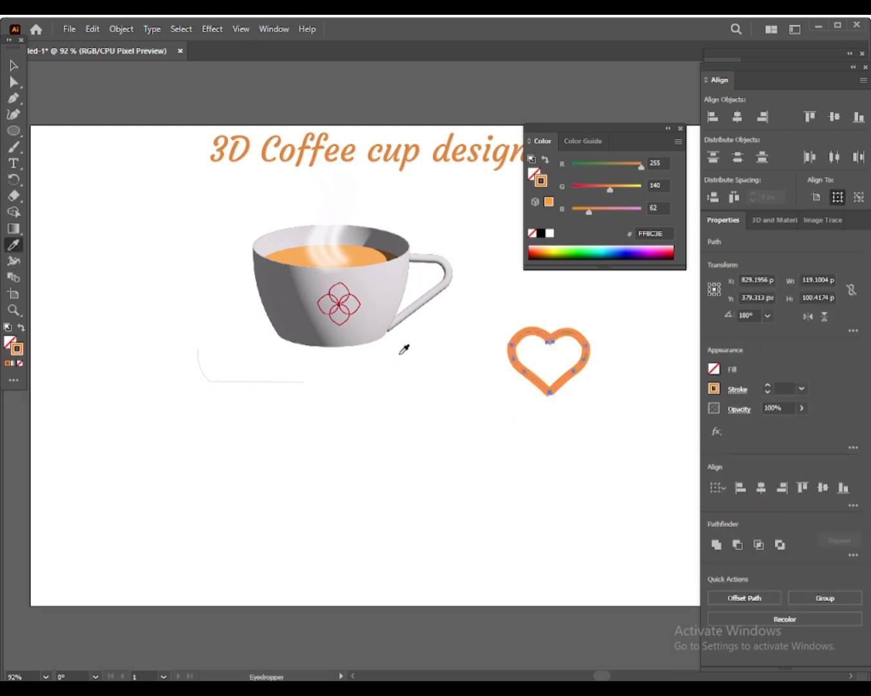
{"action": "left_click", "coordinate": [444, 284]}
{"action": "left_click", "coordinate": [13, 66]}
{"action": "left_click", "coordinate": [211, 29]}
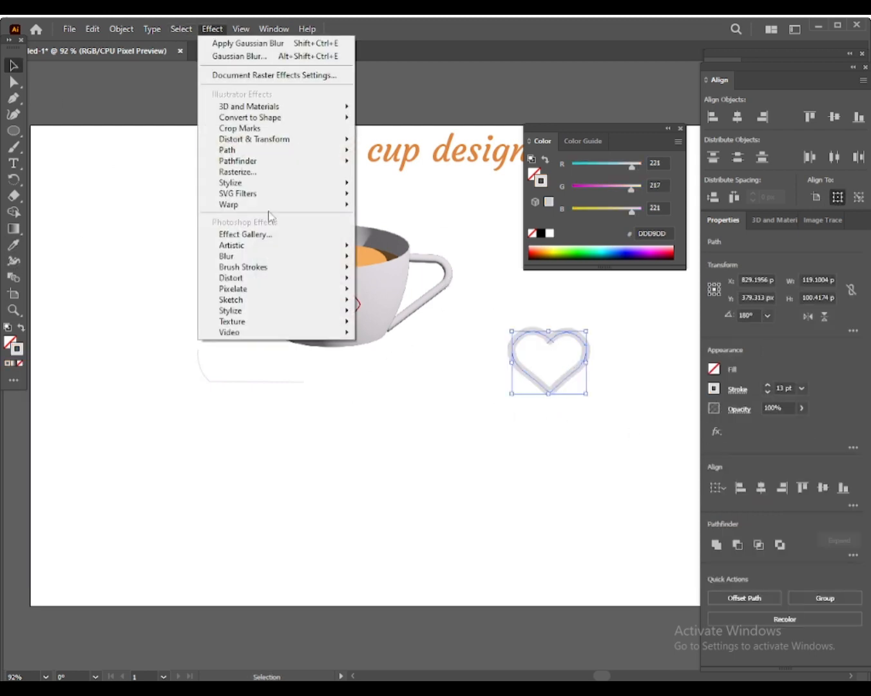
{"action": "mouse_move", "coordinate": [230, 261]}
{"action": "left_click", "coordinate": [401, 257]}
{"action": "left_click", "coordinate": [619, 539]}
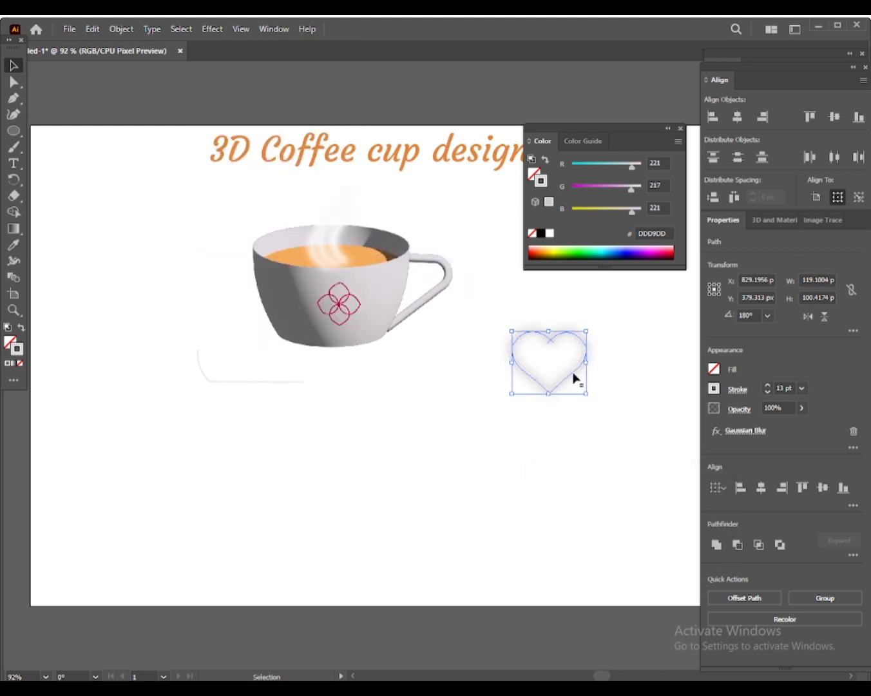
- Shrink the blurred heart to about 75 × 63 px, try it on the coffee surface, and undo the placement
{"action": "mouse_move", "coordinate": [585, 394]}
{"action": "left_mouse_down"}
{"action": "mouse_move", "coordinate": [351, 264]}
{"action": "mouse_move", "coordinate": [356, 277]}
{"action": "mouse_move", "coordinate": [352, 263]}
{"action": "left_mouse_up"}
{"action": "left_click", "coordinate": [458, 395]}
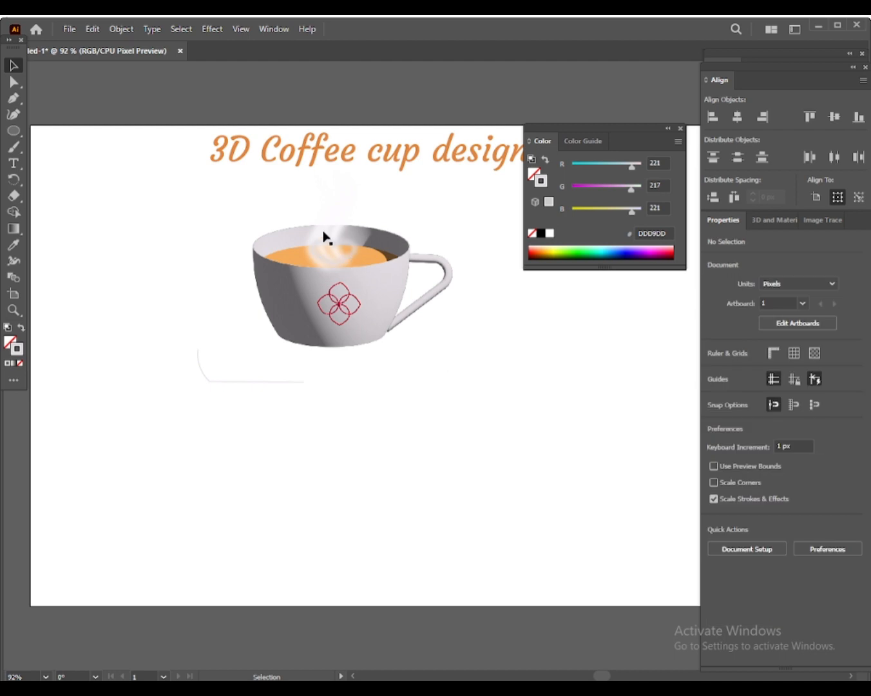
{"action": "left_click_drag", "start_coordinate": [300, 182], "coordinate": [383, 235]}
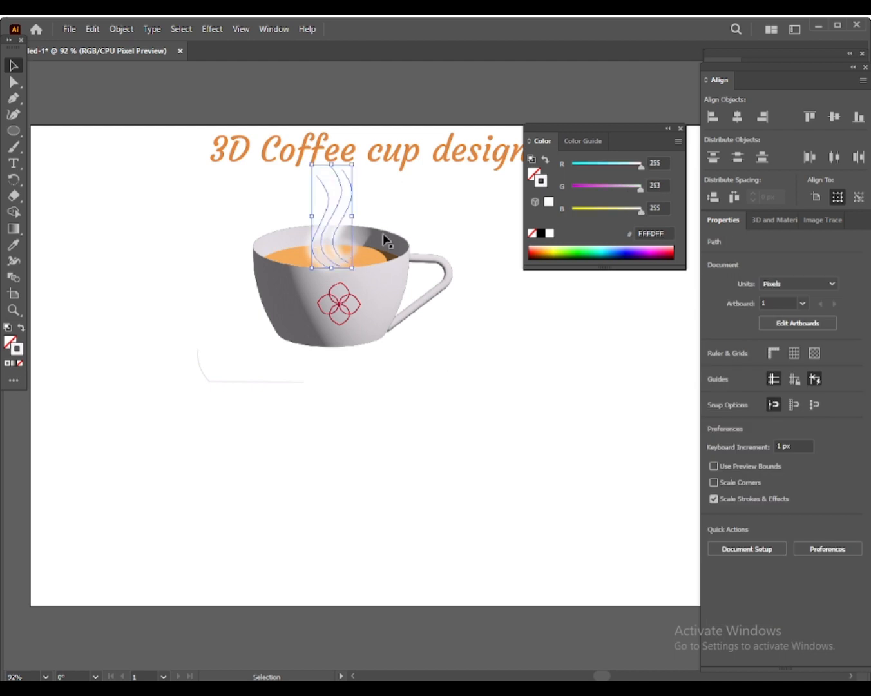
{"action": "left_click", "coordinate": [529, 327]}
{"action": "left_click", "coordinate": [357, 257]}
{"action": "left_click", "coordinate": [324, 260]}
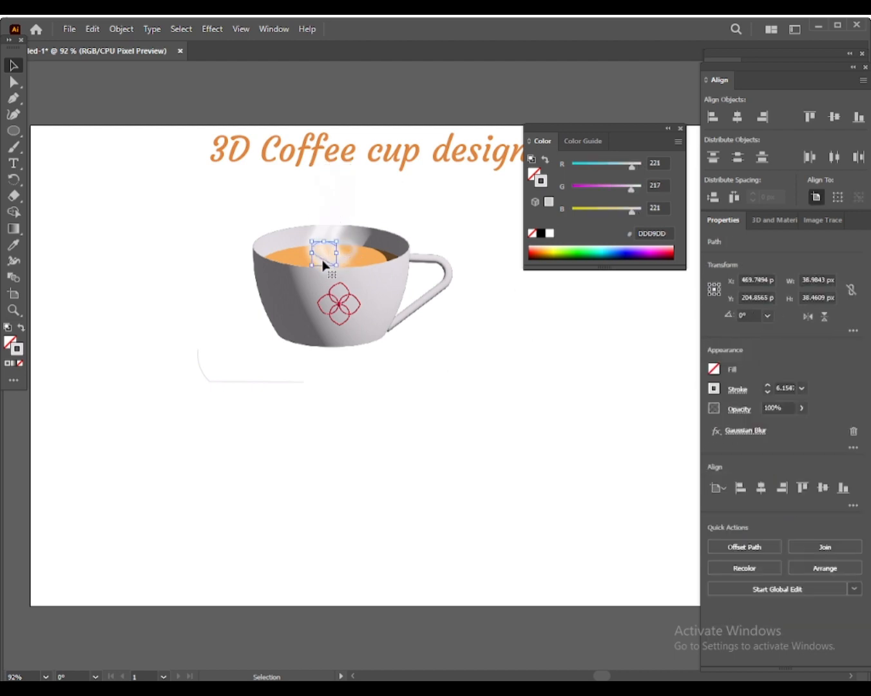
{"action": "key", "text": "ctrl+z"}
{"action": "key", "text": "ctrl+z"}
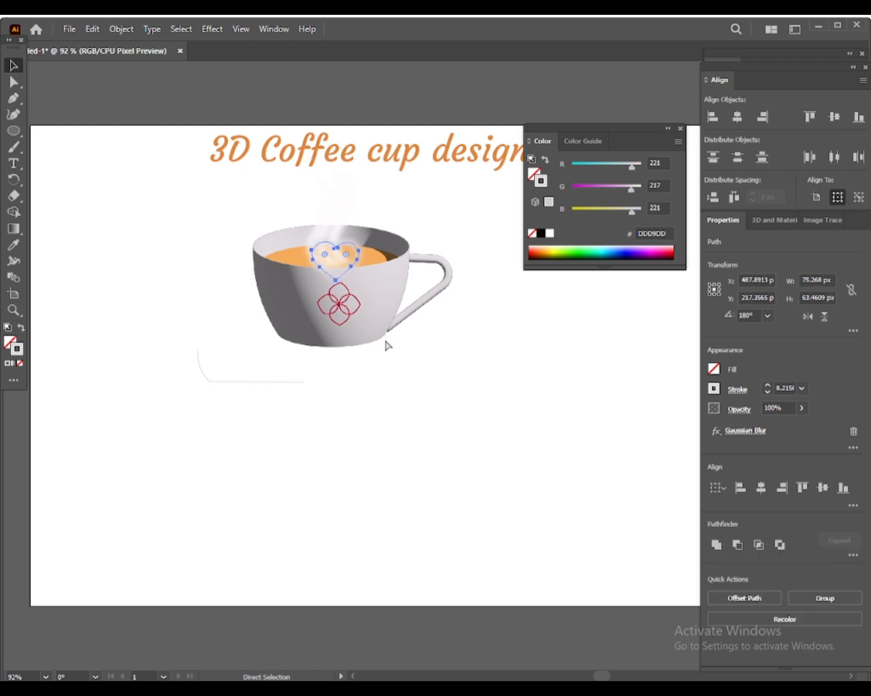
- Set the heart's stroke colour to white FFFFFF and group its two halves
{"action": "double_click", "coordinate": [19, 353]}
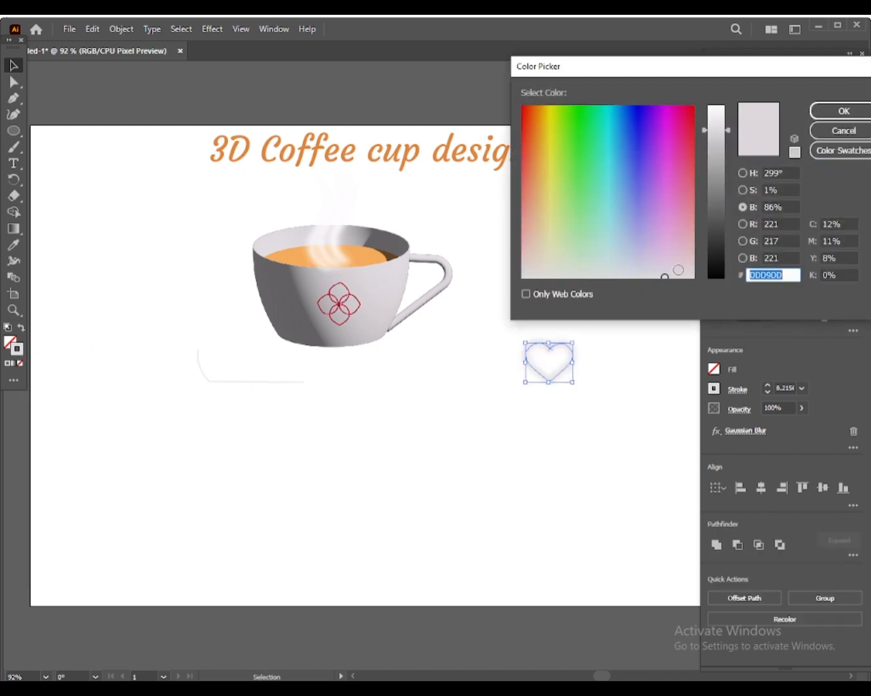
{"action": "left_click", "coordinate": [691, 277]}
{"action": "left_click", "coordinate": [715, 106]}
{"action": "left_click", "coordinate": [838, 110]}
{"action": "left_click", "coordinate": [565, 375]}
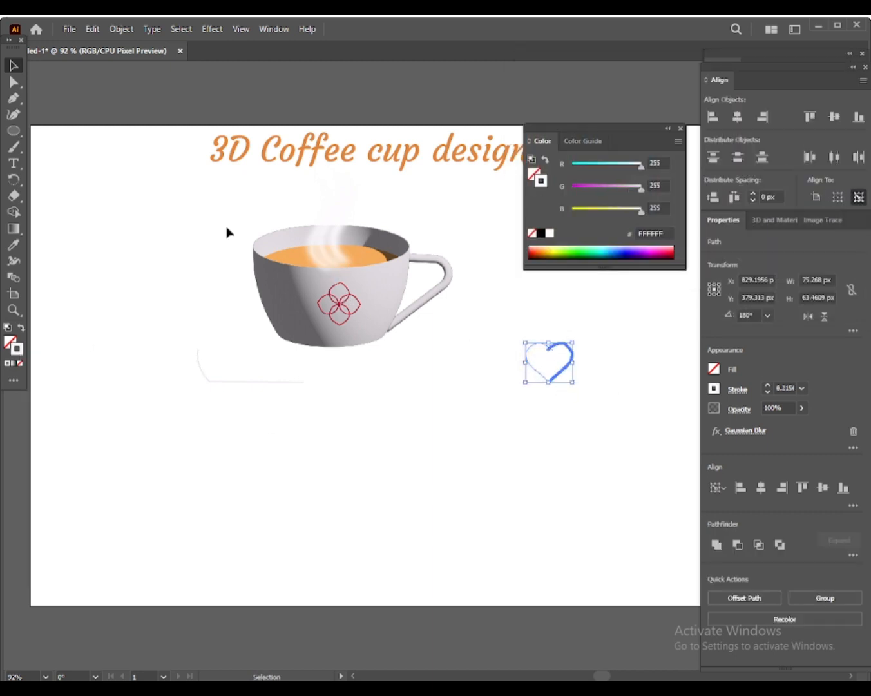
{"action": "right_click", "coordinate": [537, 357]}
{"action": "left_click", "coordinate": [592, 487]}
- Move the steam aside, place the heart on the coffee flattened to about 41 px high, and return the steam above it
{"action": "left_click", "coordinate": [340, 199]}
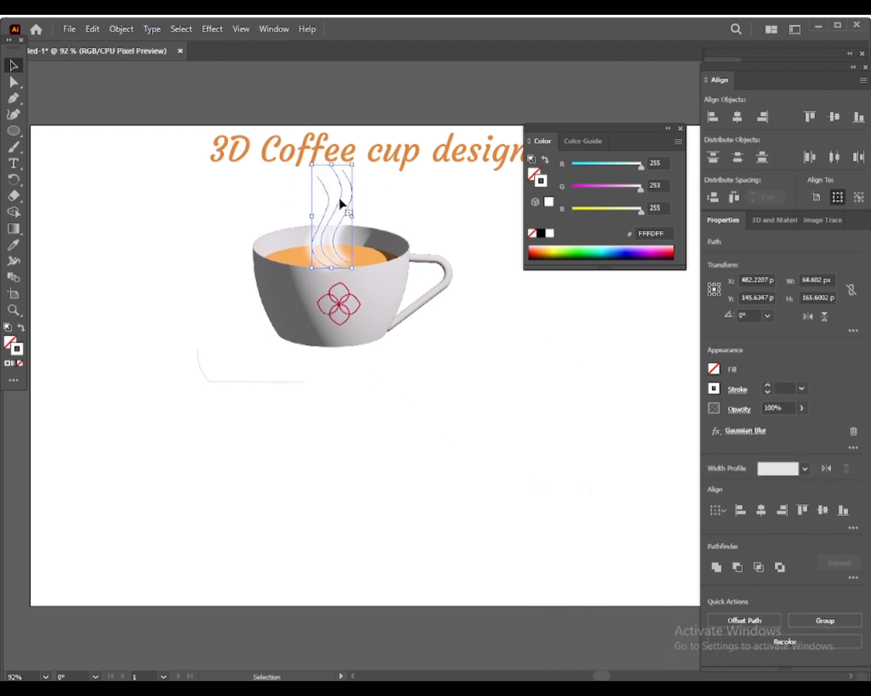
{"action": "left_click_drag", "start_coordinate": [340, 200], "coordinate": [188, 218]}
{"action": "left_click_drag", "start_coordinate": [548, 359], "coordinate": [334, 255]}
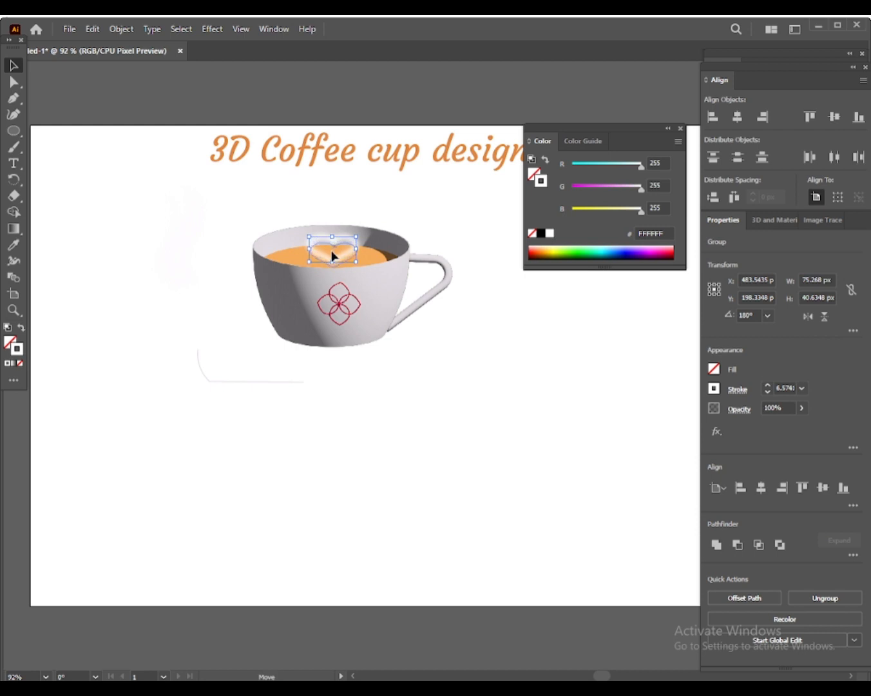
{"action": "left_click_drag", "start_coordinate": [185, 248], "coordinate": [336, 217]}
{"action": "left_click", "coordinate": [394, 416]}
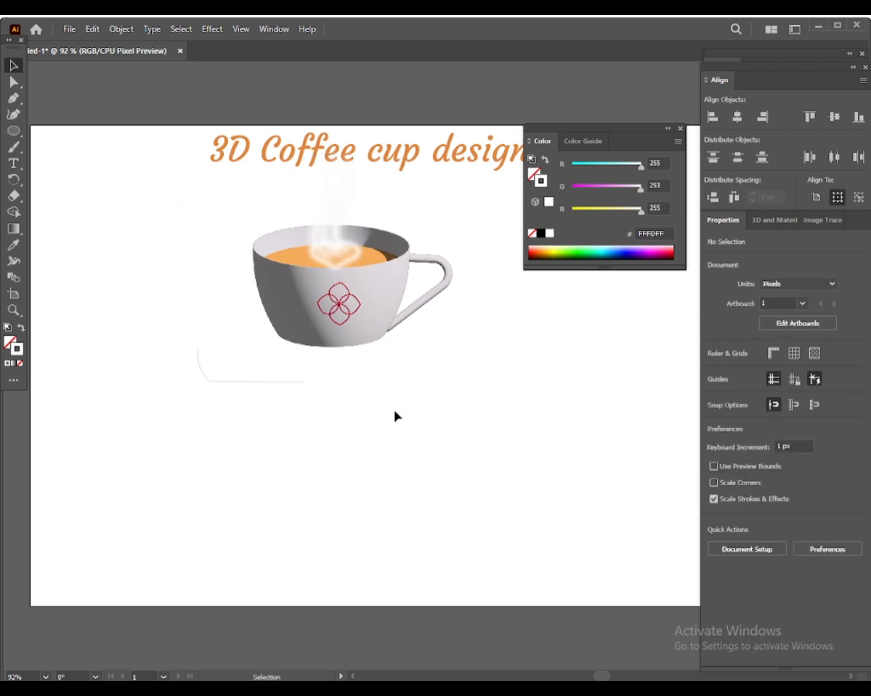
- Widen the steam lines on both sides so they spread across the heart on the coffee
{"action": "left_click", "coordinate": [332, 207]}
{"action": "left_click_drag", "start_coordinate": [357, 208], "coordinate": [378, 208]}
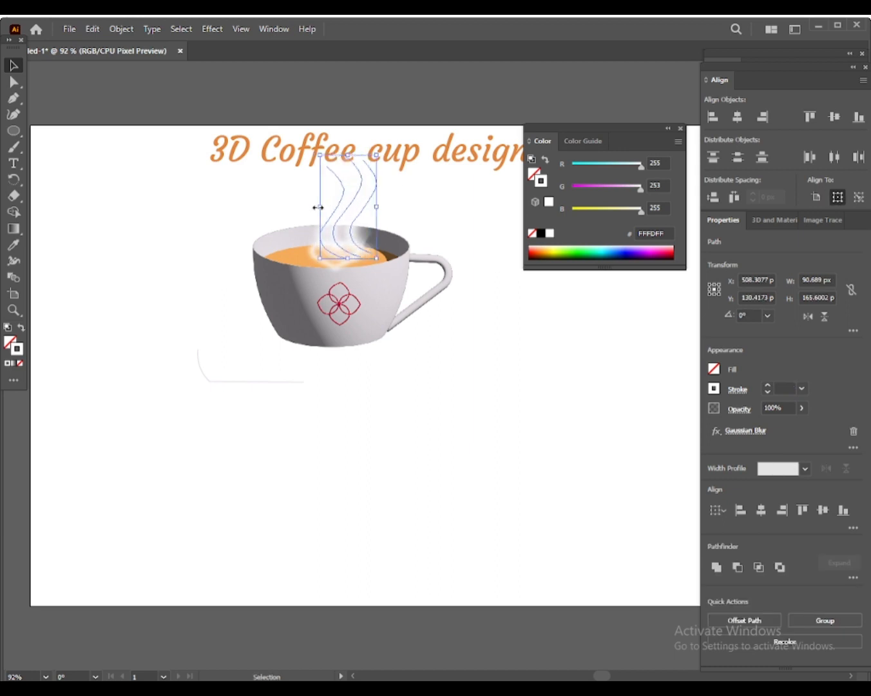
{"action": "left_click_drag", "start_coordinate": [319, 208], "coordinate": [308, 208]}
{"action": "left_click", "coordinate": [450, 465]}
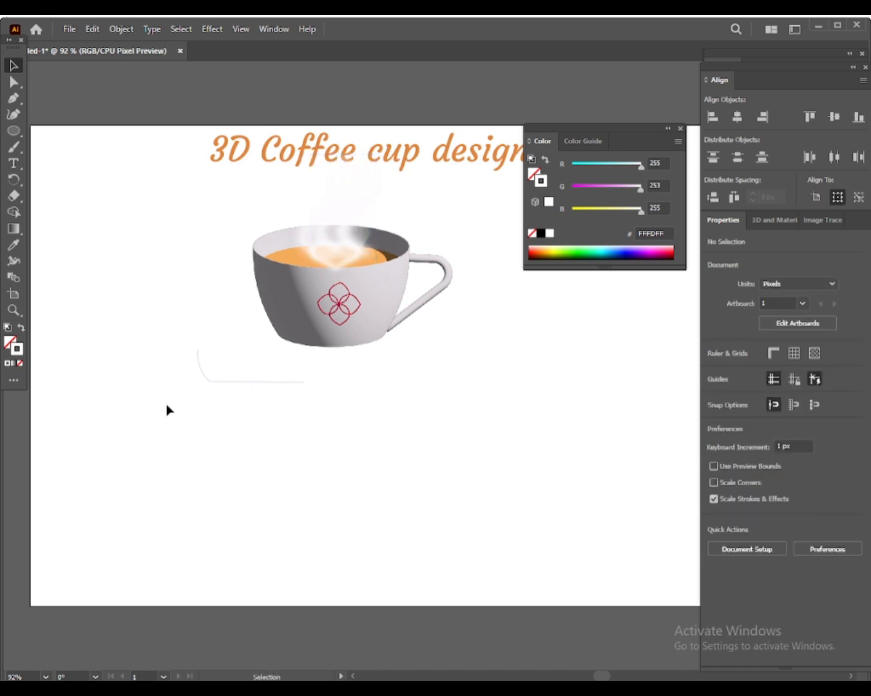
- Move the saucer profile line beneath the cup and revolve it 360° in 3D with the offset direction from the Right Edge
{"action": "left_click_drag", "start_coordinate": [182, 338], "coordinate": [250, 405]}
{"action": "left_click", "coordinate": [681, 129]}
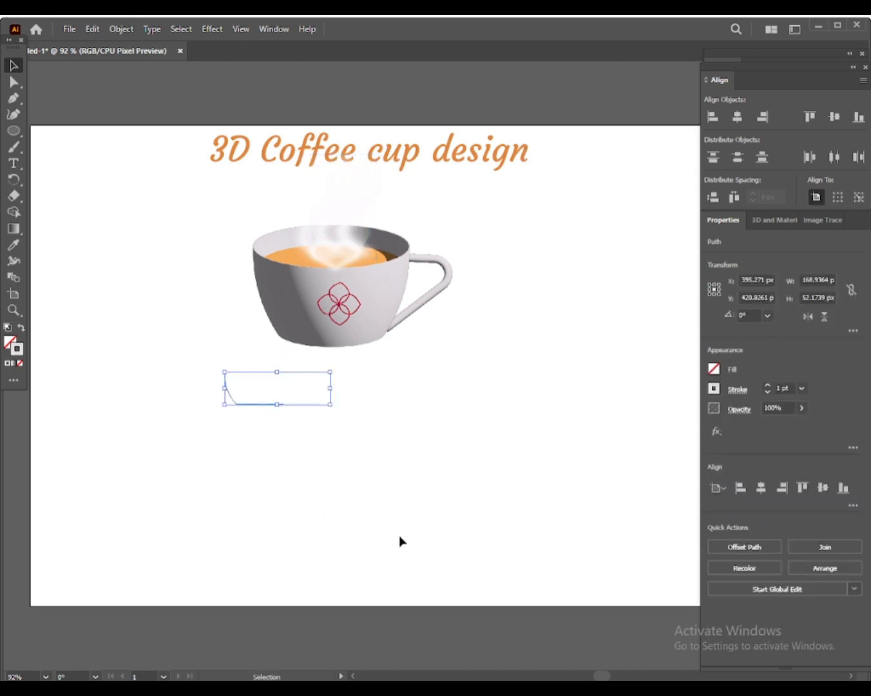
{"action": "left_click", "coordinate": [772, 219]}
{"action": "left_click", "coordinate": [797, 296]}
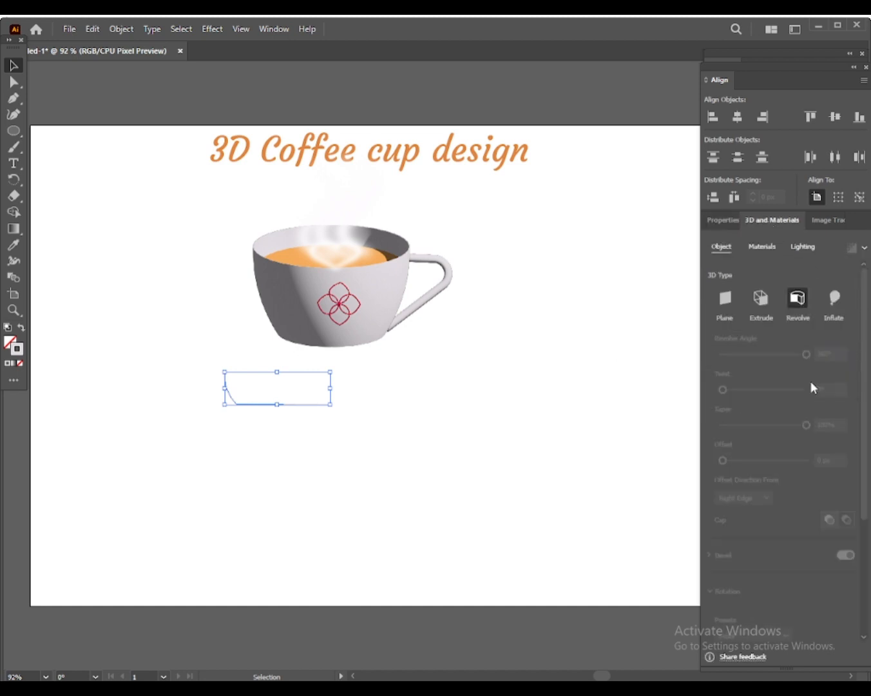
{"action": "left_click", "coordinate": [756, 498]}
{"action": "left_click", "coordinate": [762, 528]}
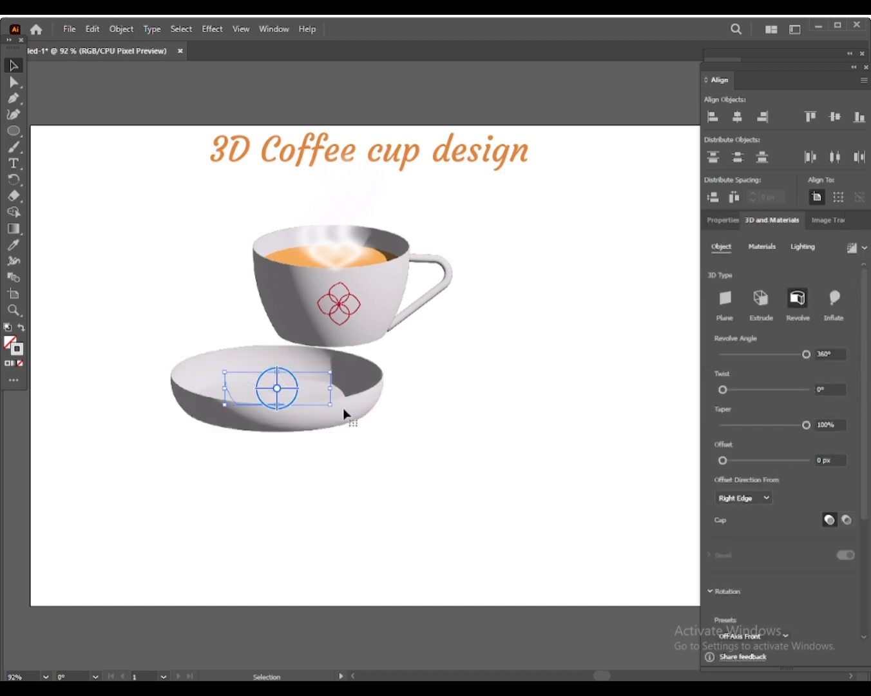
- Stretch the saucer wider than the cup, position it beneath the cup, and reduce its size slightly
{"action": "left_click_drag", "start_coordinate": [272, 425], "coordinate": [321, 440]}
{"action": "left_click_drag", "start_coordinate": [344, 433], "coordinate": [353, 441]}
{"action": "left_click_drag", "start_coordinate": [361, 448], "coordinate": [369, 456]}
{"action": "left_click_drag", "start_coordinate": [363, 453], "coordinate": [383, 454]}
{"action": "left_click_drag", "start_coordinate": [311, 423], "coordinate": [231, 422]}
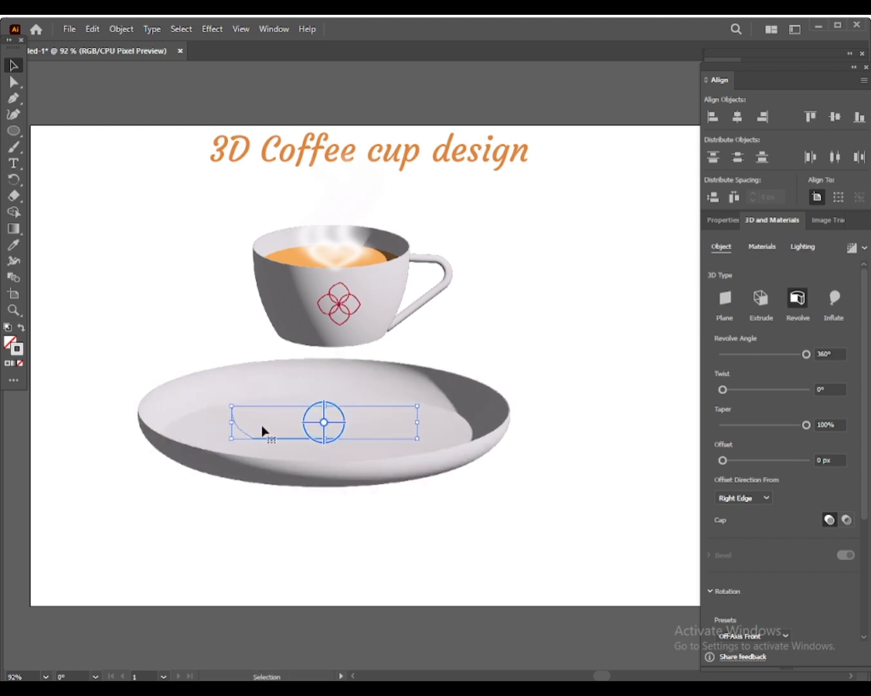
{"action": "left_click_drag", "start_coordinate": [342, 467], "coordinate": [362, 479]}
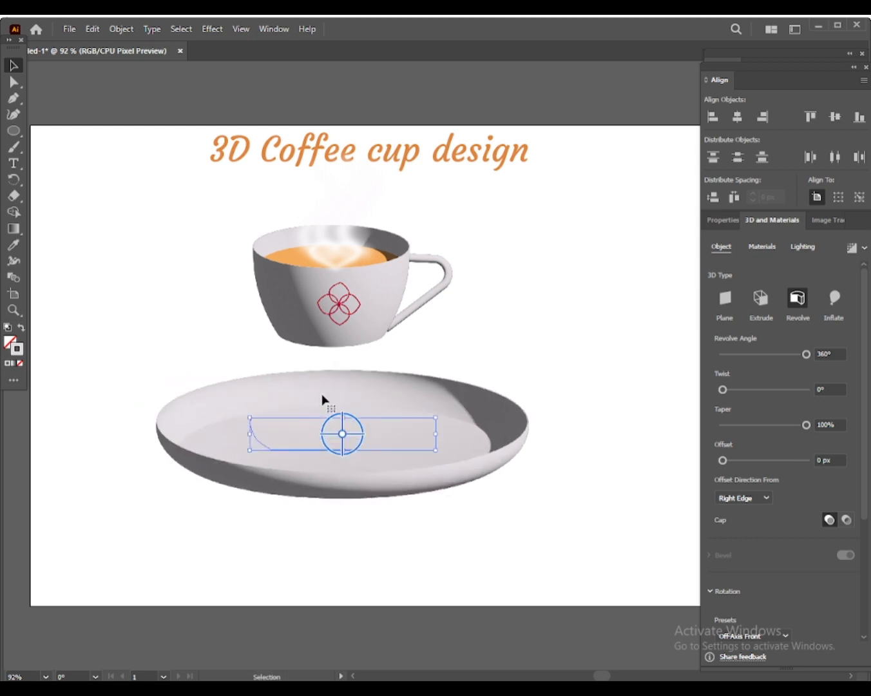
{"action": "left_click_drag", "start_coordinate": [437, 451], "coordinate": [410, 444]}
- Move the complete cup with steam, heart and flower to the right, and shift the saucer to the left and up
{"action": "left_click_drag", "start_coordinate": [189, 215], "coordinate": [451, 310]}
{"action": "left_click_drag", "start_coordinate": [359, 295], "coordinate": [484, 350]}
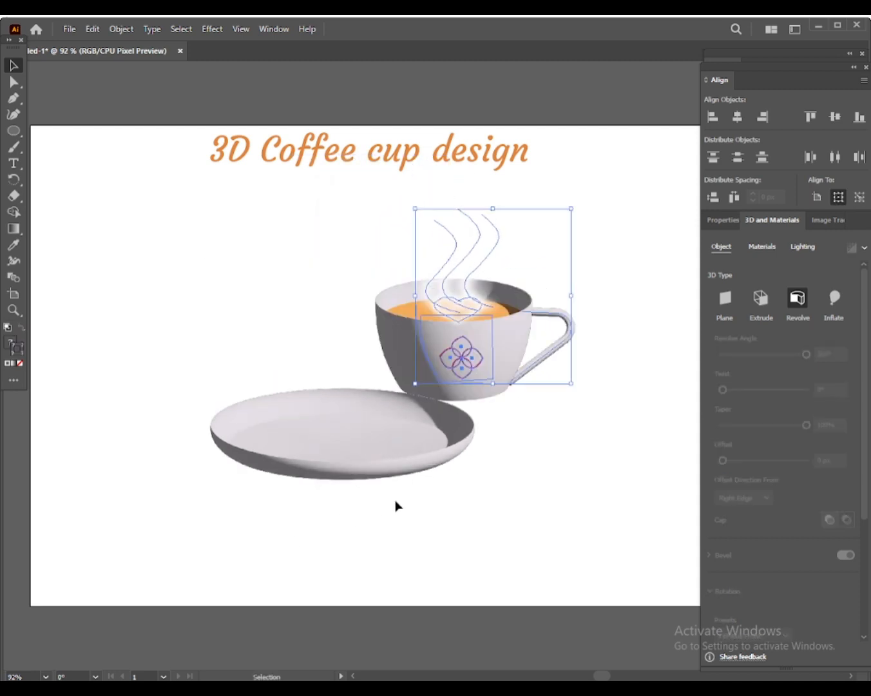
{"action": "left_click_drag", "start_coordinate": [303, 453], "coordinate": [235, 452]}
{"action": "left_click_drag", "start_coordinate": [297, 474], "coordinate": [284, 436]}
- Draw a wide flat ellipse below the saucer and set its stroke colour to FCFAFC
{"action": "left_click", "coordinate": [13, 131]}
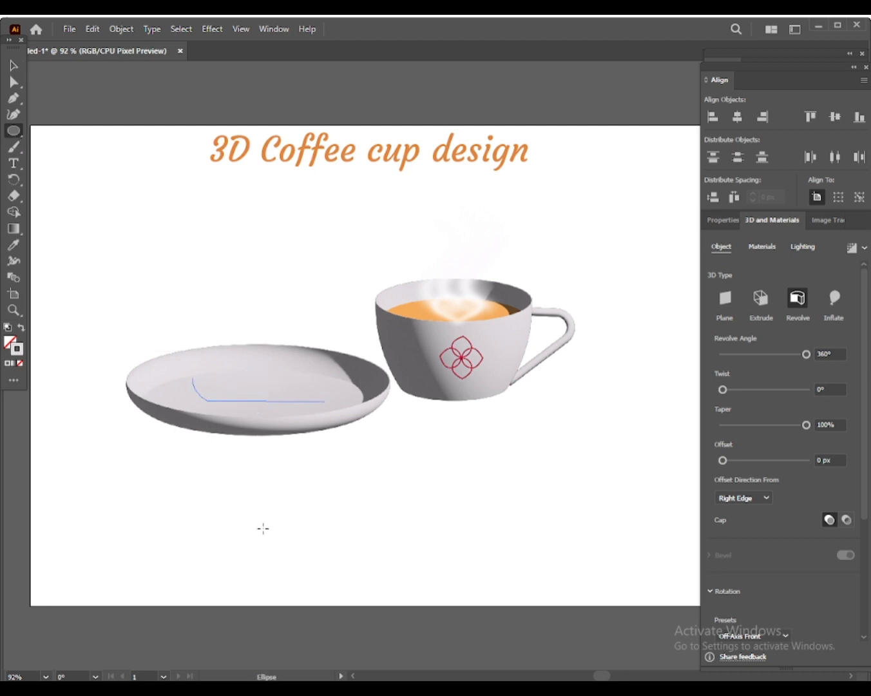
{"action": "mouse_move", "coordinate": [178, 461]}
{"action": "left_mouse_down"}
{"action": "mouse_move", "coordinate": [358, 529]}
{"action": "mouse_move", "coordinate": [468, 538]}
{"action": "left_mouse_up"}
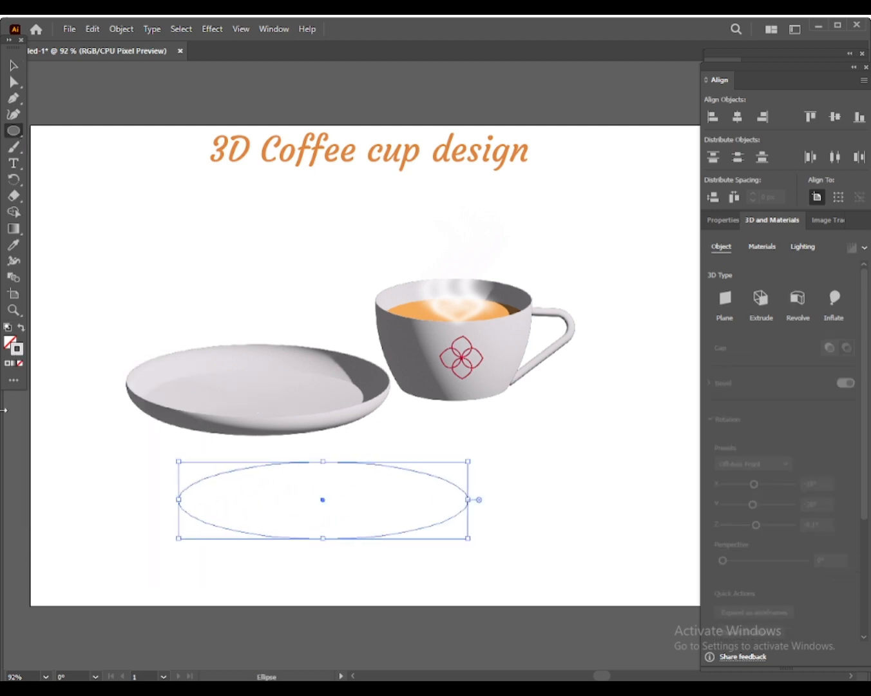
{"action": "left_click", "coordinate": [7, 364]}
{"action": "double_click", "coordinate": [17, 349]}
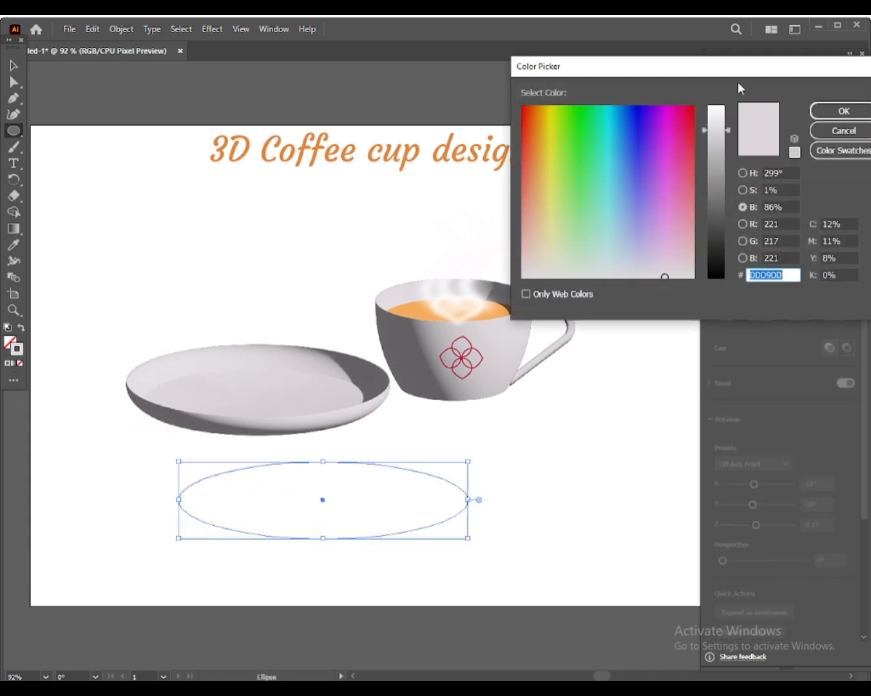
{"action": "left_click", "coordinate": [717, 113]}
{"action": "left_click", "coordinate": [844, 110]}
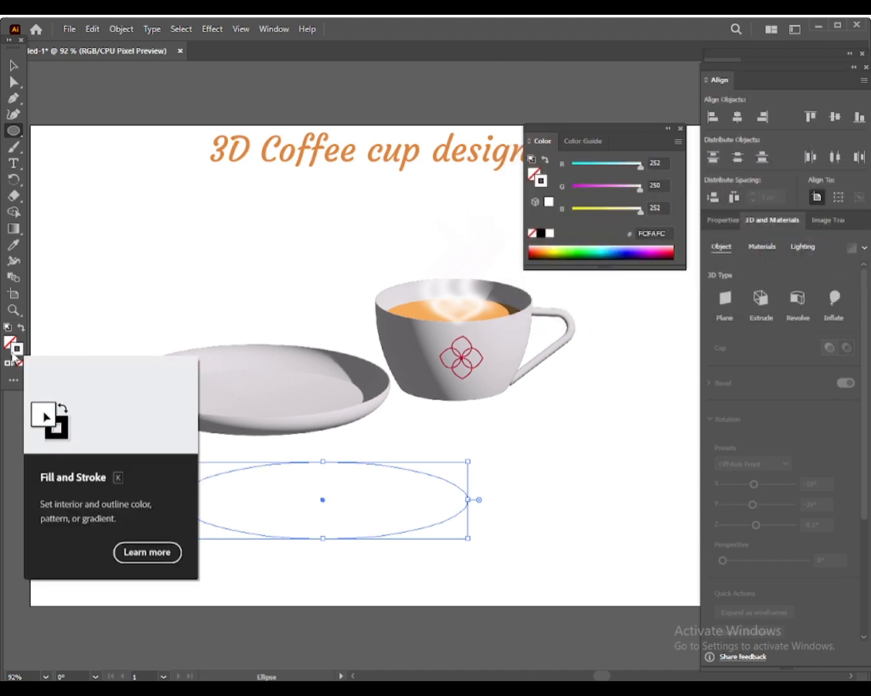
- Fill the ellipse below the saucer with a radial gradient
{"action": "left_click", "coordinate": [8, 347]}
{"action": "left_click", "coordinate": [7, 363]}
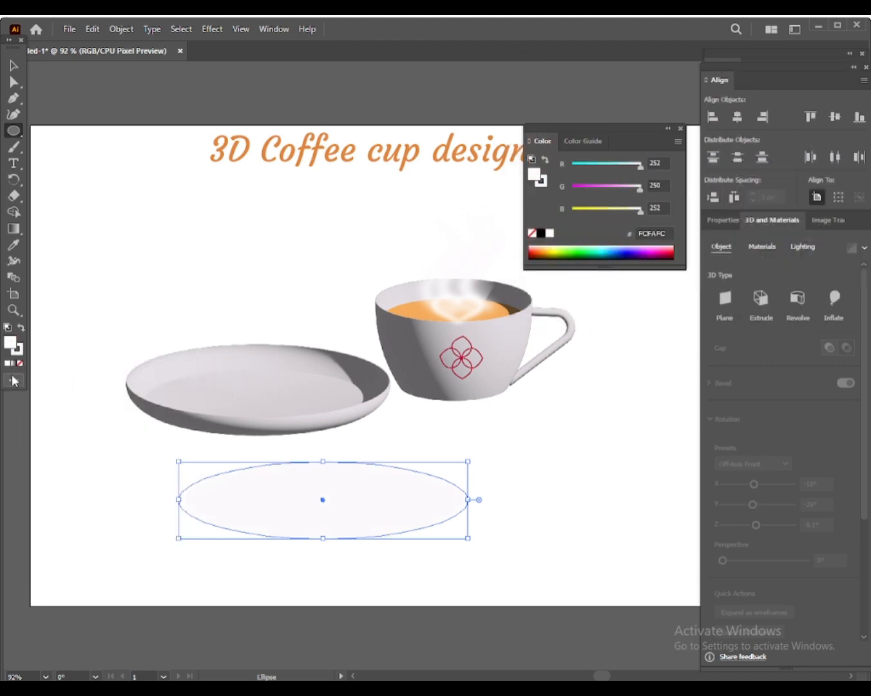
{"action": "double_click", "coordinate": [13, 229]}
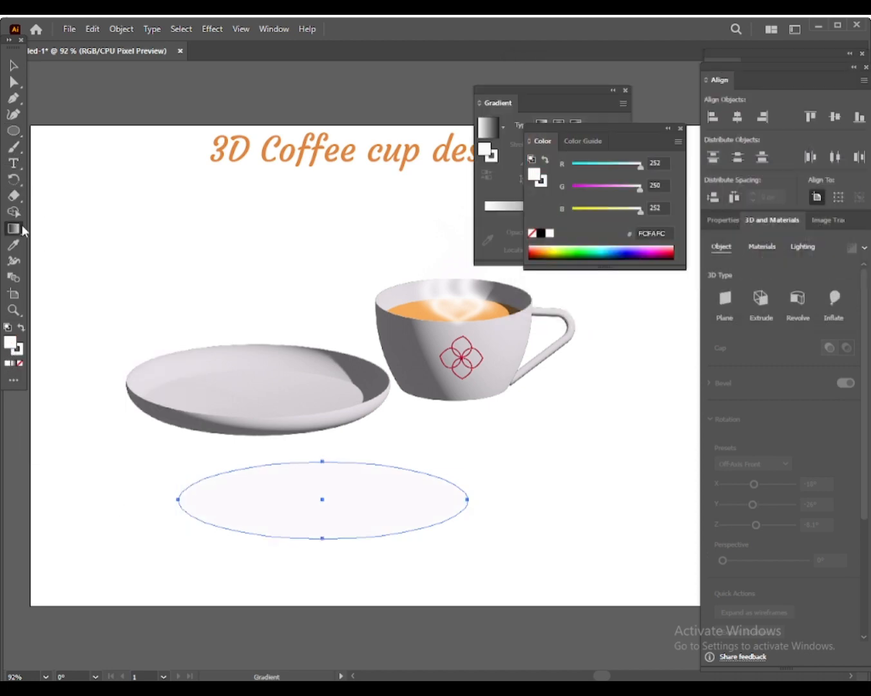
{"action": "left_click", "coordinate": [681, 128]}
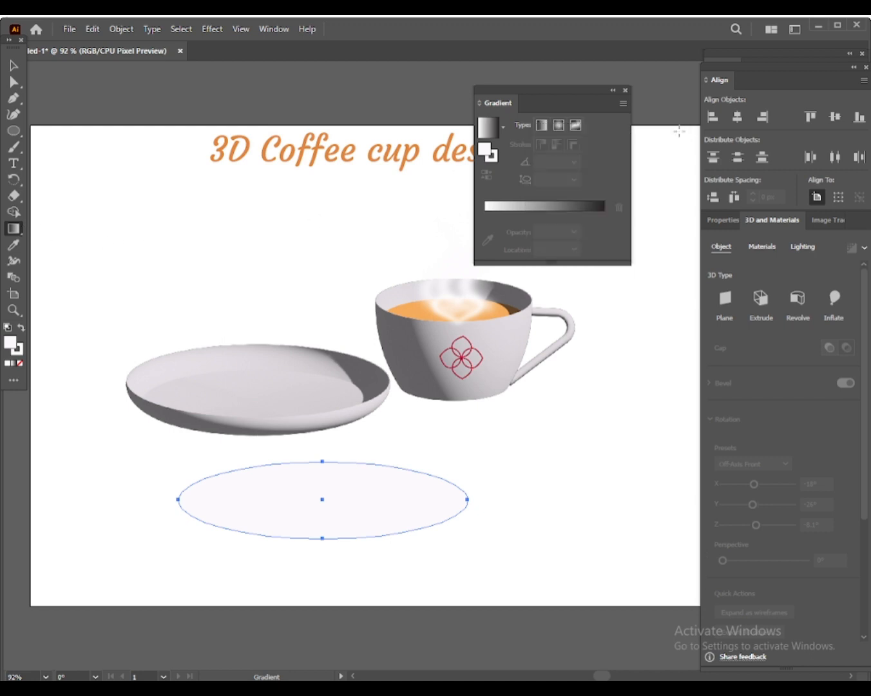
{"action": "left_click_drag", "start_coordinate": [557, 94], "coordinate": [626, 107]}
{"action": "left_click", "coordinate": [626, 138]}
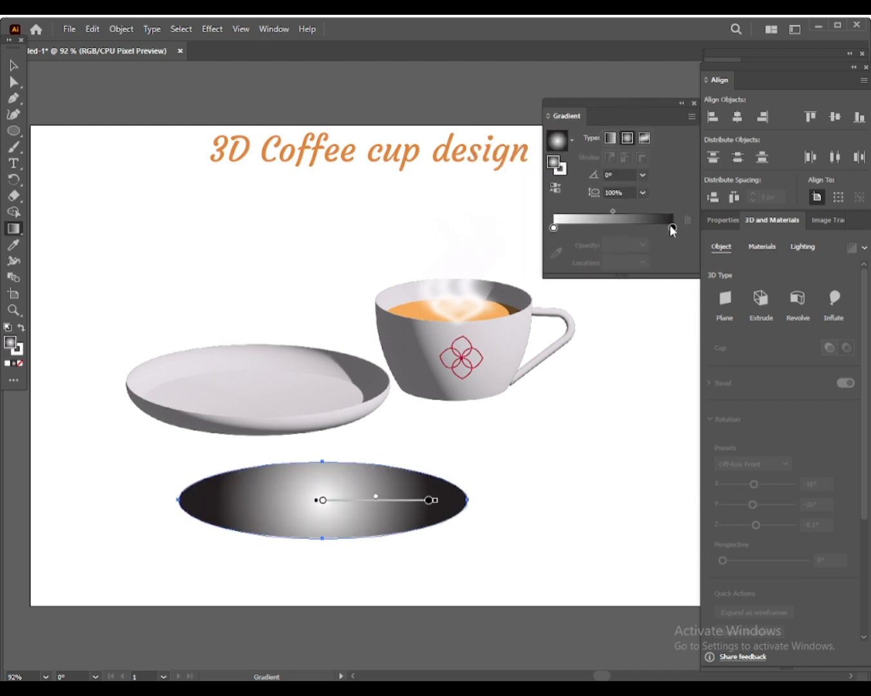
- Reverse the ellipse's gradient so it fades from a dark centre to a white edge, and set its aspect ratio to 50%
{"action": "left_click_drag", "start_coordinate": [672, 228], "coordinate": [615, 229]}
{"action": "left_click_drag", "start_coordinate": [554, 228], "coordinate": [657, 229]}
{"action": "left_click_drag", "start_coordinate": [672, 228], "coordinate": [667, 254]}
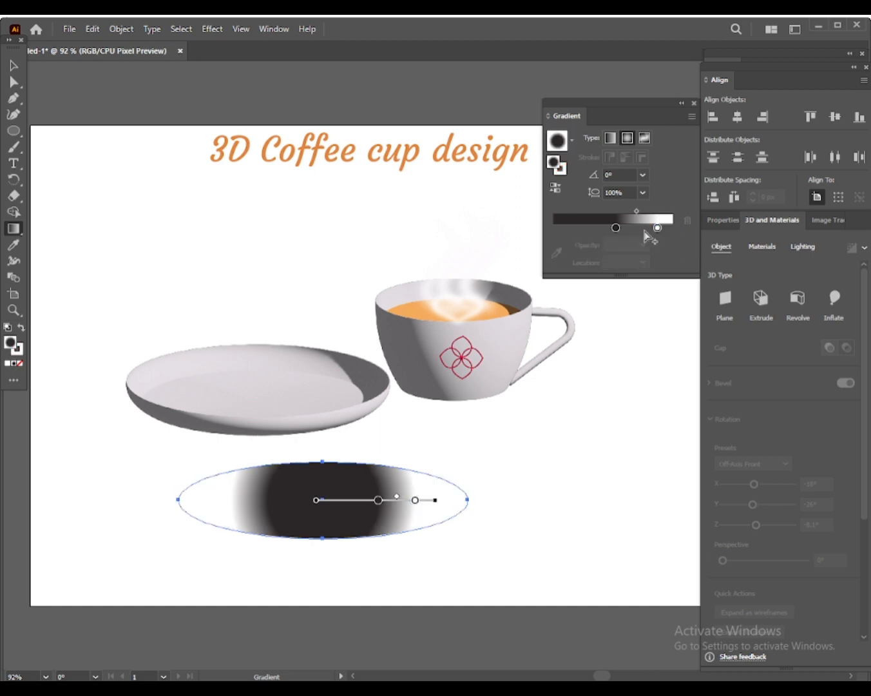
{"action": "left_click_drag", "start_coordinate": [616, 227], "coordinate": [553, 227]}
{"action": "left_click", "coordinate": [643, 192]}
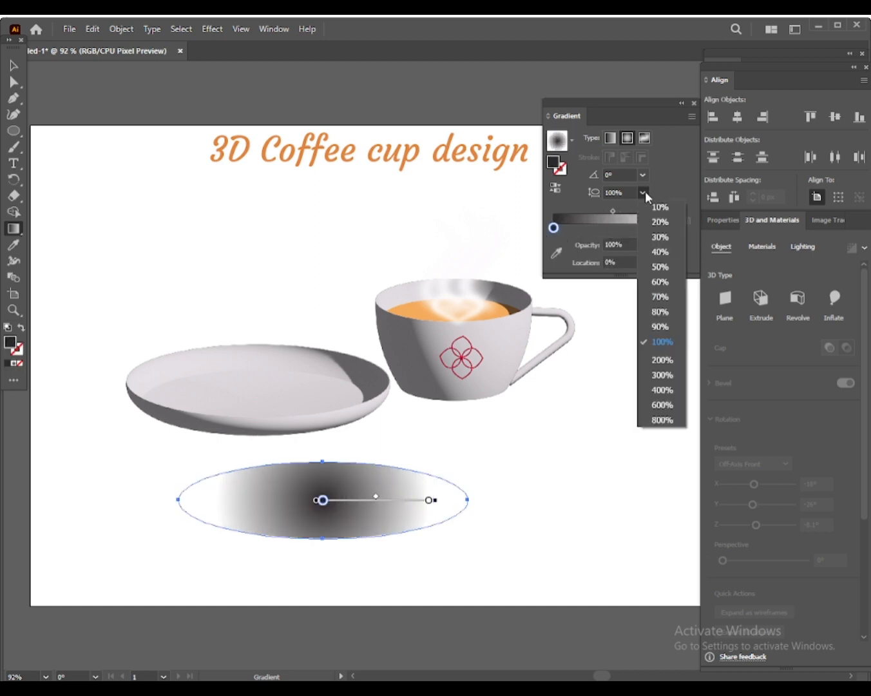
{"action": "left_click", "coordinate": [659, 296]}
{"action": "left_click", "coordinate": [643, 192]}
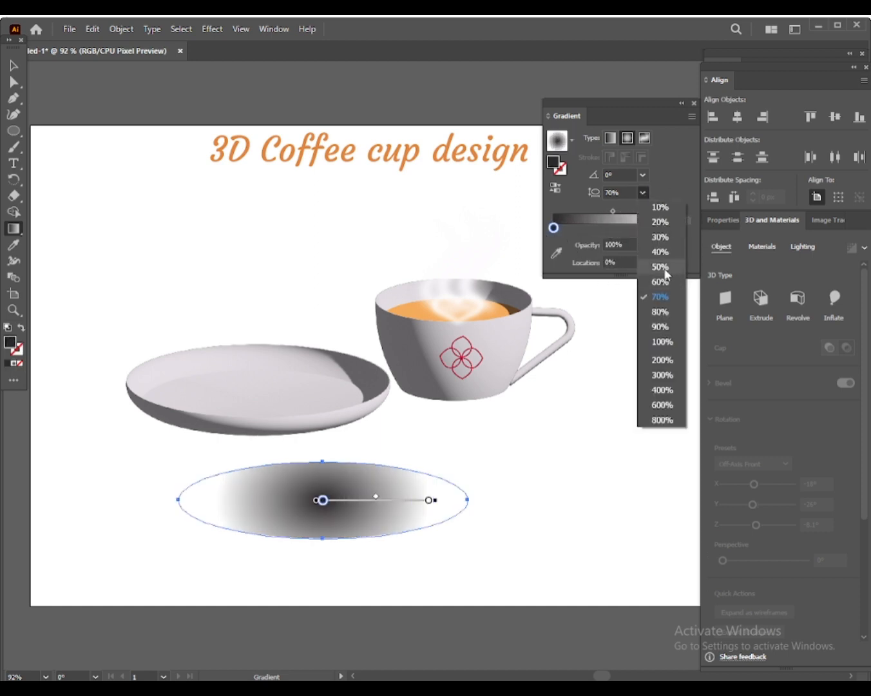
{"action": "left_click", "coordinate": [659, 267]}
- Set the white outer stop's opacity to 0% and reshape the gradient outline to fit the flat ellipse
{"action": "double_click", "coordinate": [672, 227]}
{"action": "left_click", "coordinate": [576, 255]}
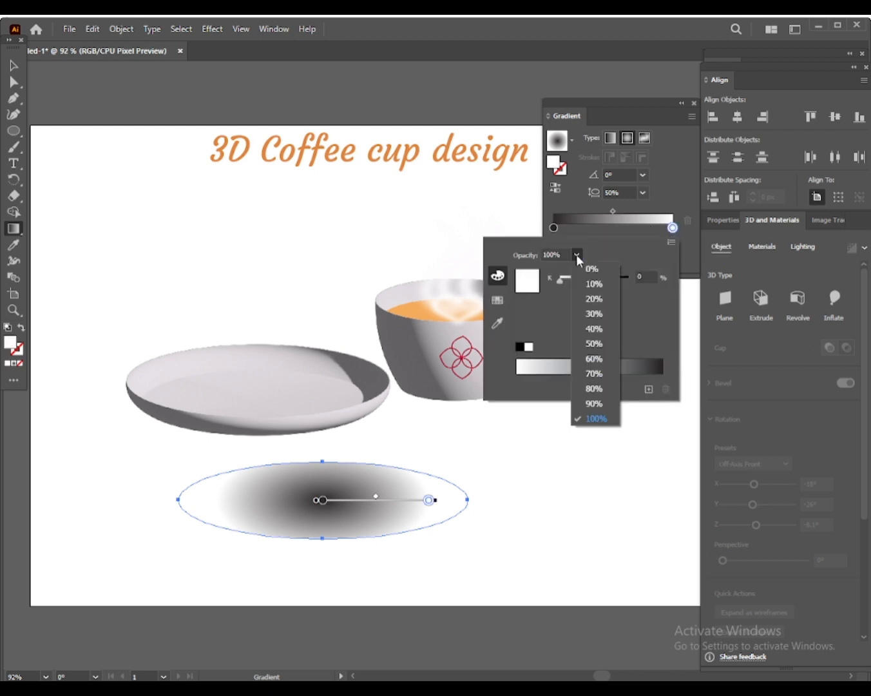
{"action": "left_click", "coordinate": [593, 270]}
{"action": "key", "text": "Escape"}
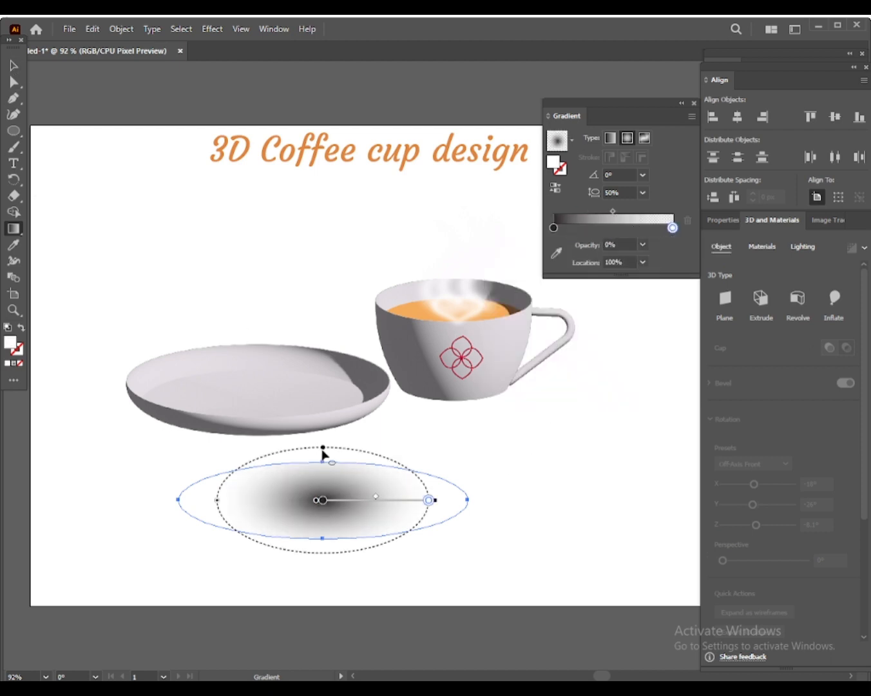
{"action": "left_click_drag", "start_coordinate": [322, 451], "coordinate": [322, 463]}
{"action": "left_click_drag", "start_coordinate": [216, 507], "coordinate": [179, 500]}
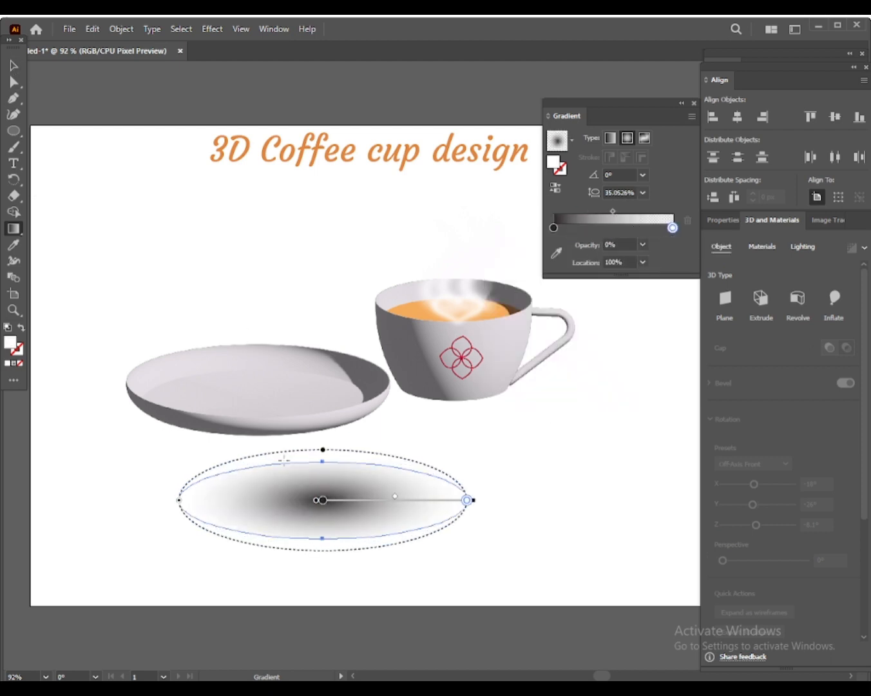
{"action": "left_click_drag", "start_coordinate": [323, 452], "coordinate": [320, 460]}
- Place the gradient ellipse as a shadow behind the saucer's base and a copy of it behind the cup's base
{"action": "left_click", "coordinate": [13, 65]}
{"action": "left_click_drag", "start_coordinate": [349, 504], "coordinate": [519, 424]}
{"action": "right_click", "coordinate": [281, 456]}
{"action": "mouse_move", "coordinate": [315, 378]}
{"action": "left_click", "coordinate": [493, 424]}
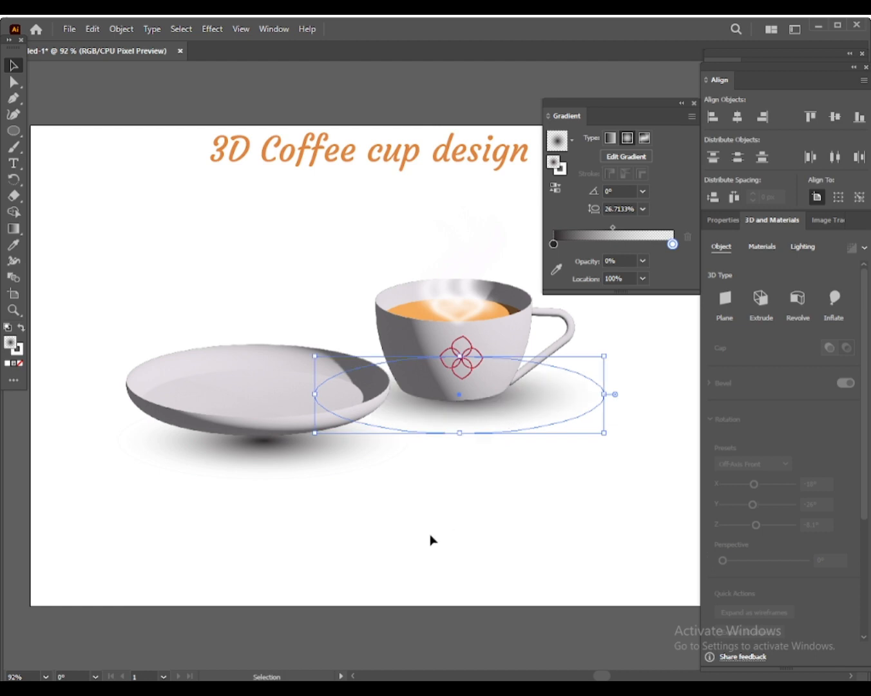
- Adjust the saucer's shadow slightly and nudge the cup's shadow down and to the left
{"action": "left_click", "coordinate": [428, 518]}
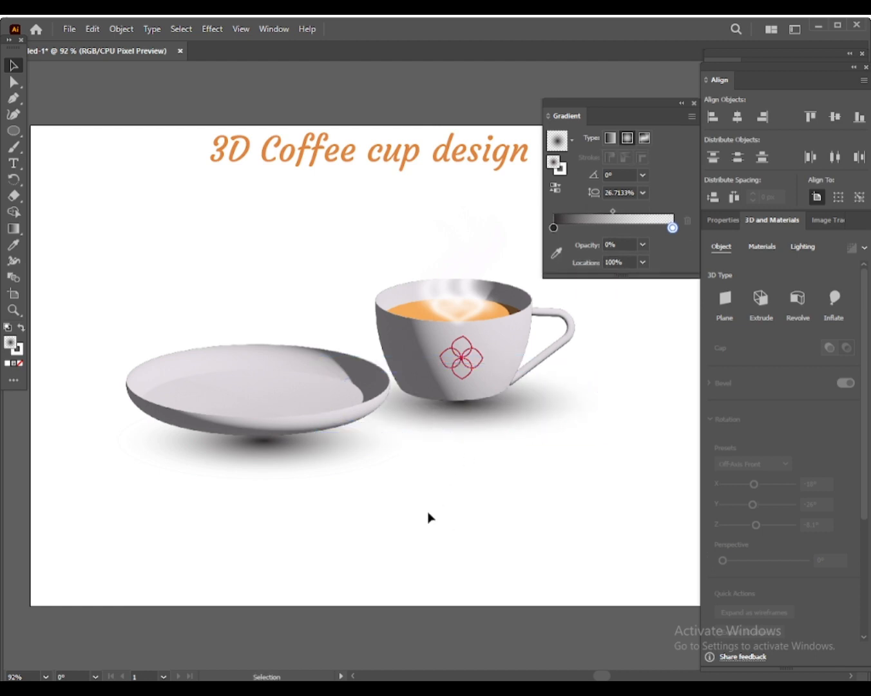
{"action": "left_click", "coordinate": [268, 463]}
{"action": "mouse_move", "coordinate": [410, 488]}
{"action": "left_mouse_down"}
{"action": "mouse_move", "coordinate": [424, 466]}
{"action": "mouse_move", "coordinate": [421, 474]}
{"action": "left_mouse_up"}
{"action": "left_click_drag", "start_coordinate": [373, 446], "coordinate": [366, 443]}
{"action": "left_click_drag", "start_coordinate": [488, 409], "coordinate": [477, 409]}
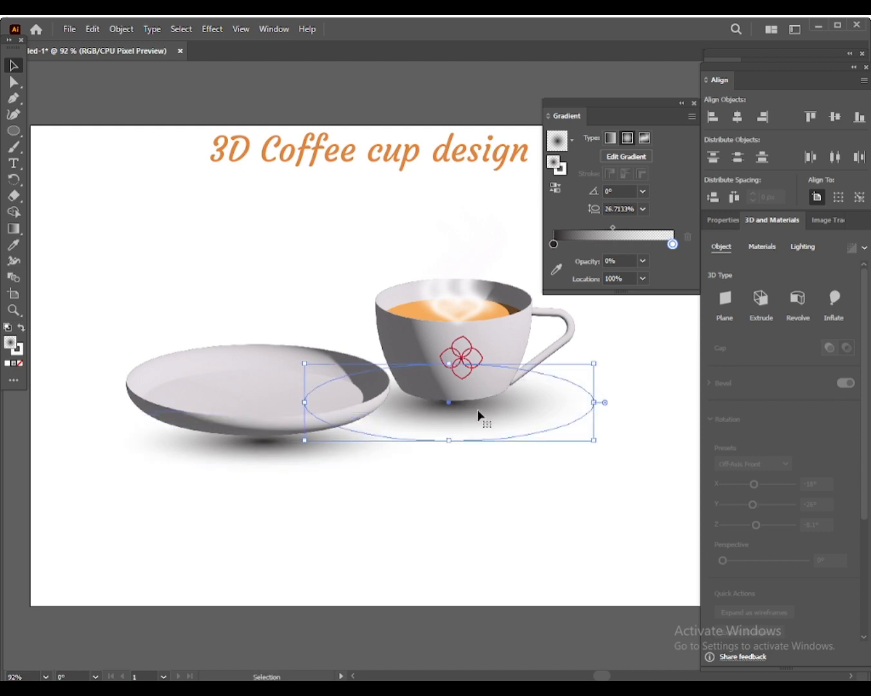
- Try a taller saucer shadow shifted down and to the right of its base
{"action": "left_click", "coordinate": [250, 449]}
{"action": "left_click_drag", "start_coordinate": [264, 470], "coordinate": [319, 458]}
{"action": "left_click_drag", "start_coordinate": [265, 407], "coordinate": [265, 384]}
{"action": "mouse_move", "coordinate": [300, 458]}
{"action": "left_mouse_down"}
{"action": "mouse_move", "coordinate": [301, 482]}
{"action": "mouse_move", "coordinate": [268, 457]}
{"action": "mouse_move", "coordinate": [286, 454]}
{"action": "left_mouse_up"}
{"action": "left_click", "coordinate": [477, 507]}
{"action": "double_click", "coordinate": [287, 454]}
{"action": "double_click", "coordinate": [520, 526]}
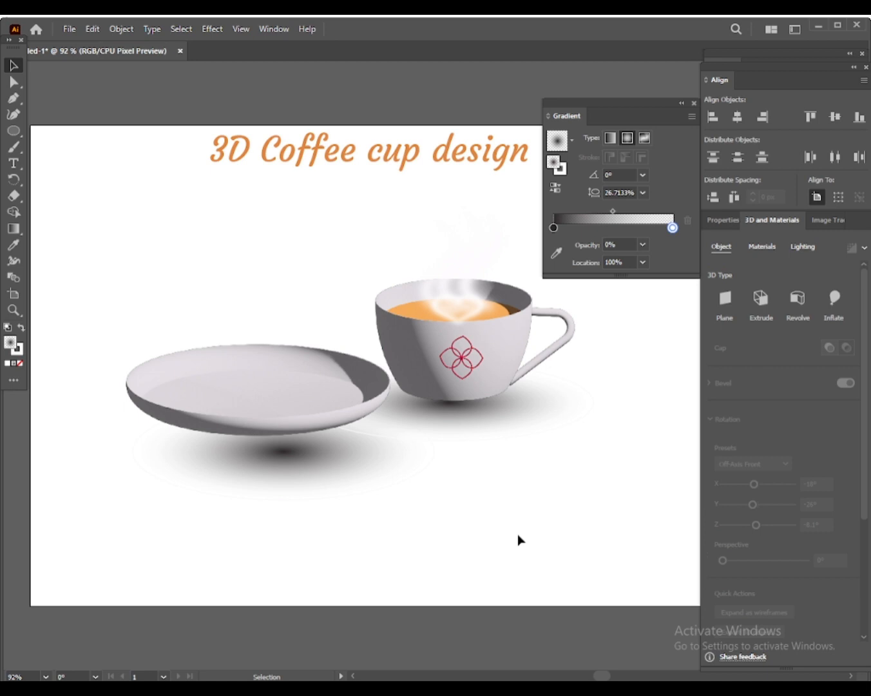
- Try to apply and edit a gradient on the outline of the cup's shadow
{"action": "left_click", "coordinate": [694, 103]}
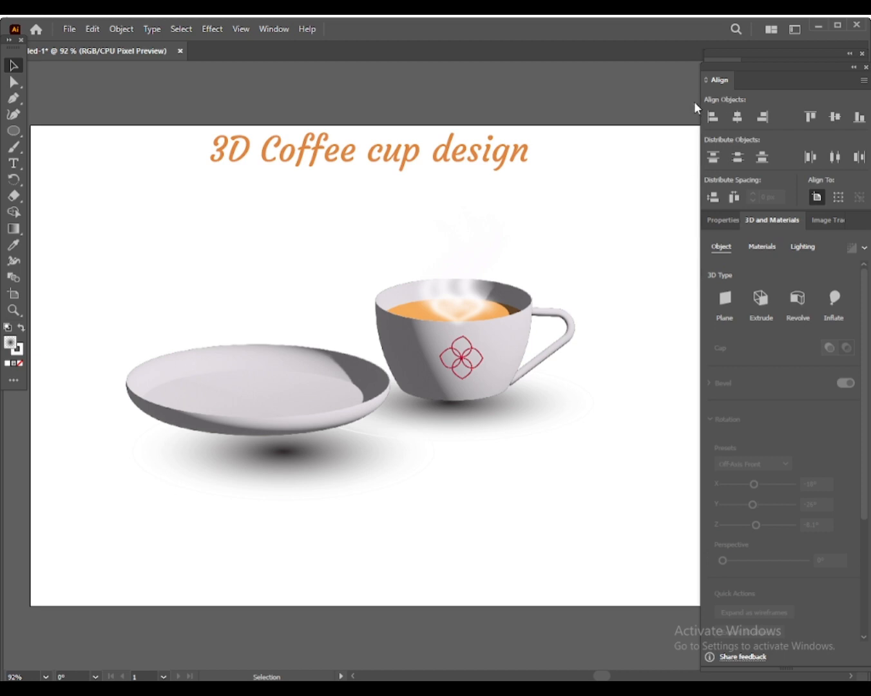
{"action": "left_click", "coordinate": [506, 426]}
{"action": "left_click", "coordinate": [18, 352]}
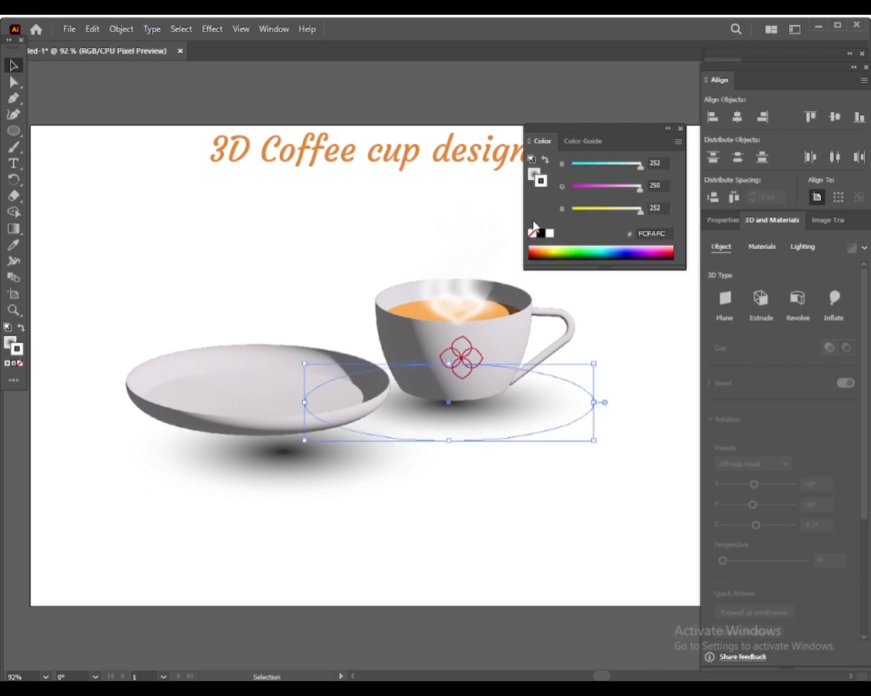
{"action": "double_click", "coordinate": [14, 229]}
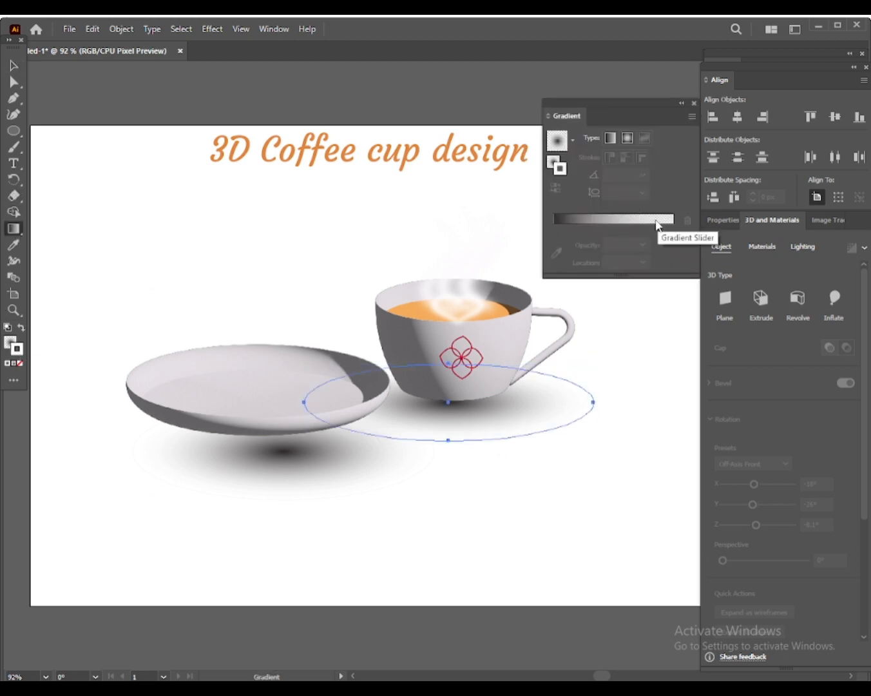
{"action": "left_click", "coordinate": [654, 227]}
{"action": "left_click_drag", "start_coordinate": [654, 226], "coordinate": [674, 227]}
{"action": "double_click", "coordinate": [673, 227]}
- Make the cup's shadow ellipse taller and centre it beneath the cup
{"action": "left_click_drag", "start_coordinate": [453, 462], "coordinate": [462, 490]}
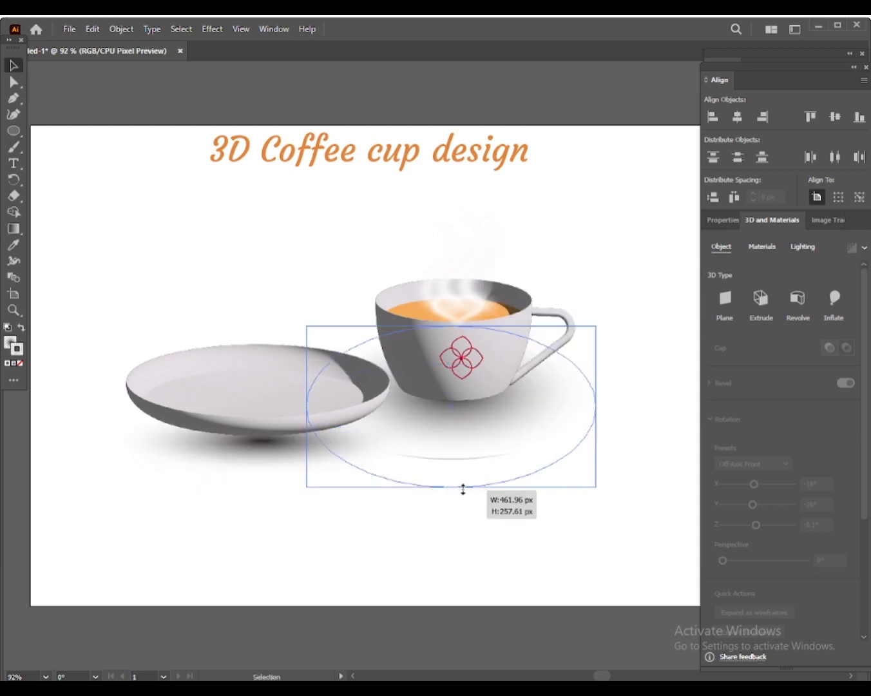
{"action": "left_click_drag", "start_coordinate": [483, 474], "coordinate": [465, 447]}
{"action": "left_click", "coordinate": [493, 532]}
{"action": "left_click", "coordinate": [468, 479]}
{"action": "left_click_drag", "start_coordinate": [462, 315], "coordinate": [471, 345]}
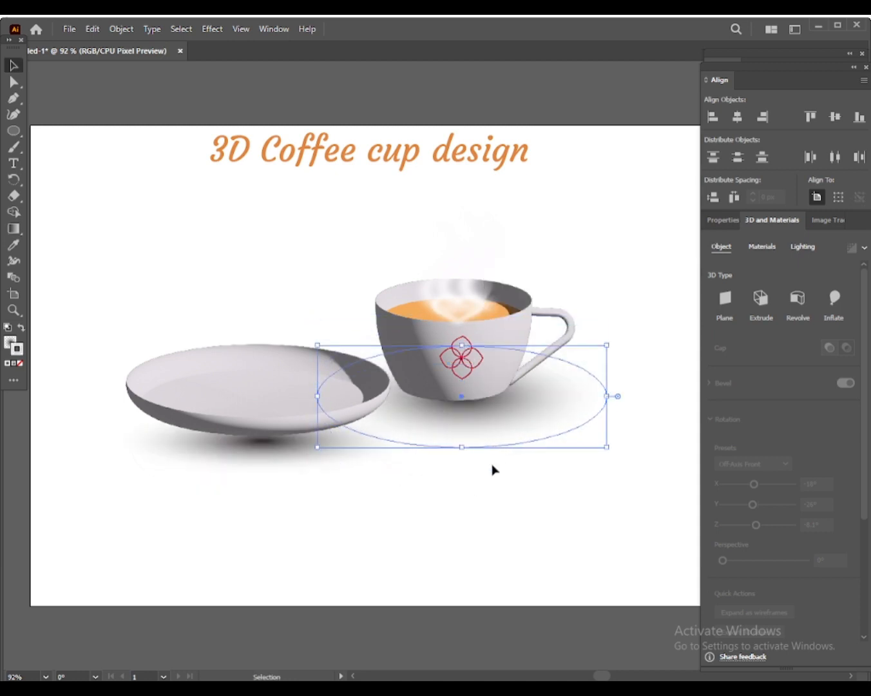
{"action": "left_click", "coordinate": [494, 507]}
{"action": "left_click", "coordinate": [471, 451]}
{"action": "left_click_drag", "start_coordinate": [461, 447], "coordinate": [461, 460]}
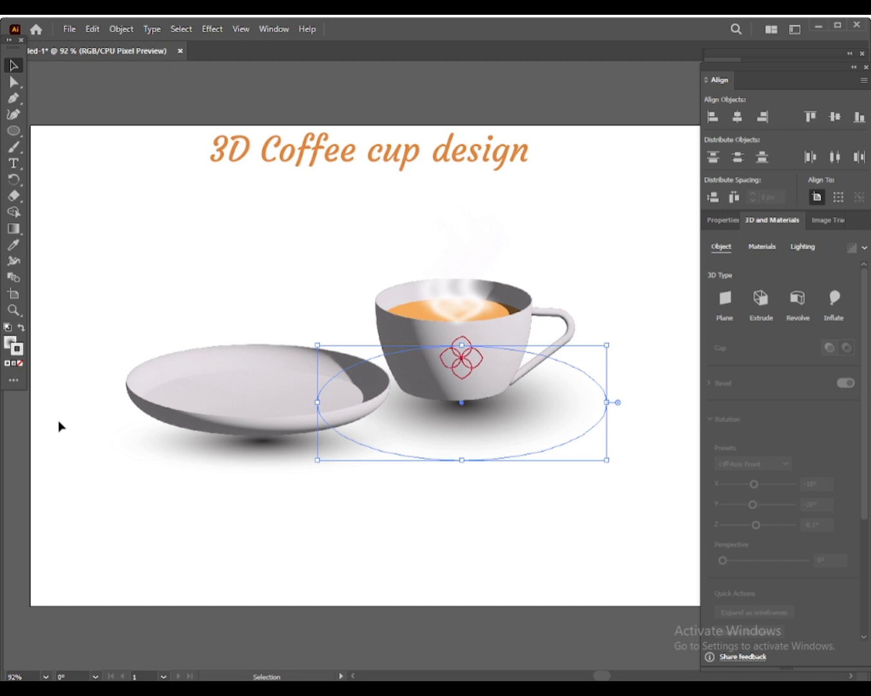
- Widen the dark core of the cup's shadow by moving the dark gradient stop outward to about 29%
{"action": "left_click", "coordinate": [9, 346]}
{"action": "left_click", "coordinate": [682, 128]}
{"action": "double_click", "coordinate": [14, 228]}
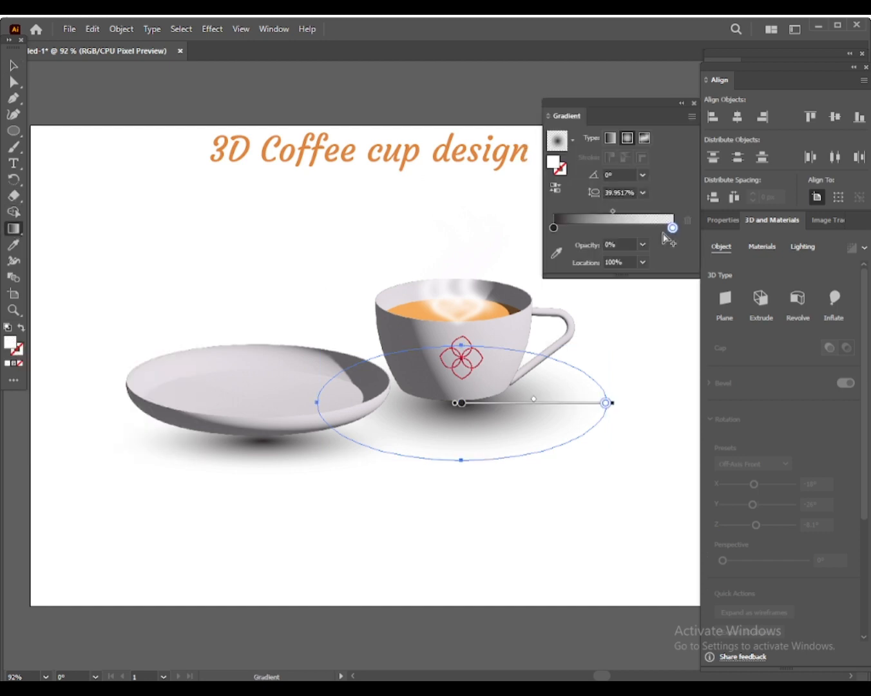
{"action": "double_click", "coordinate": [671, 228]}
{"action": "double_click", "coordinate": [553, 228]}
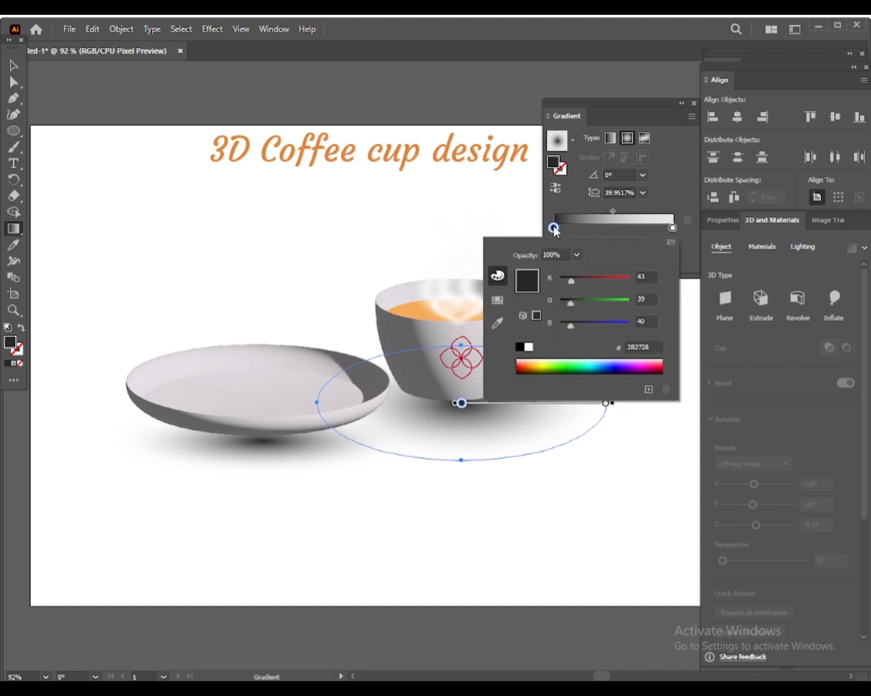
{"action": "left_click", "coordinate": [554, 228]}
{"action": "left_click_drag", "start_coordinate": [552, 228], "coordinate": [577, 228]}
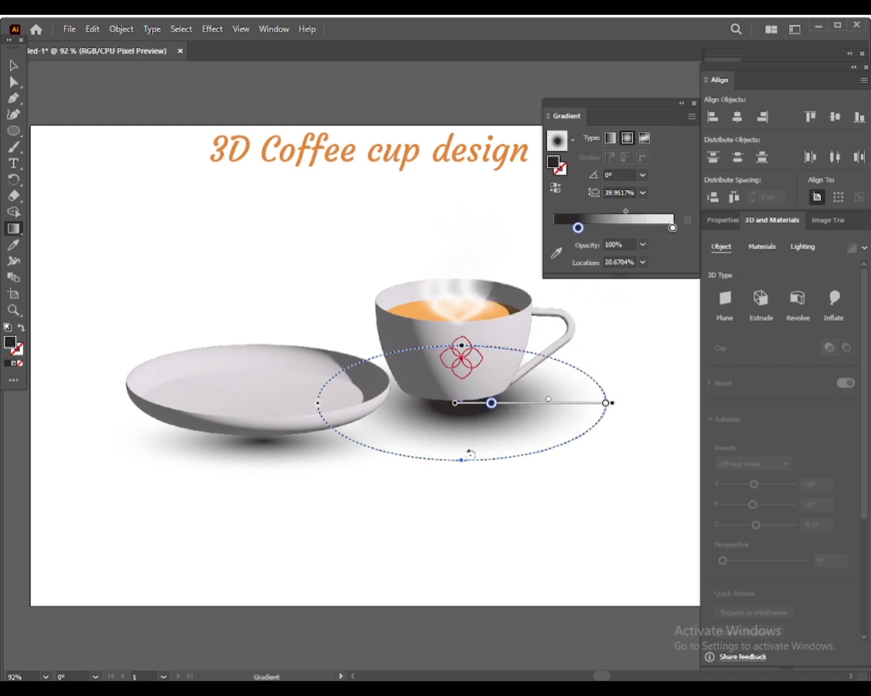
{"action": "mouse_move", "coordinate": [491, 404]}
{"action": "left_mouse_down"}
{"action": "mouse_move", "coordinate": [476, 404]}
{"action": "mouse_move", "coordinate": [548, 405]}
{"action": "mouse_move", "coordinate": [443, 405]}
{"action": "mouse_move", "coordinate": [496, 406]}
{"action": "left_mouse_up"}
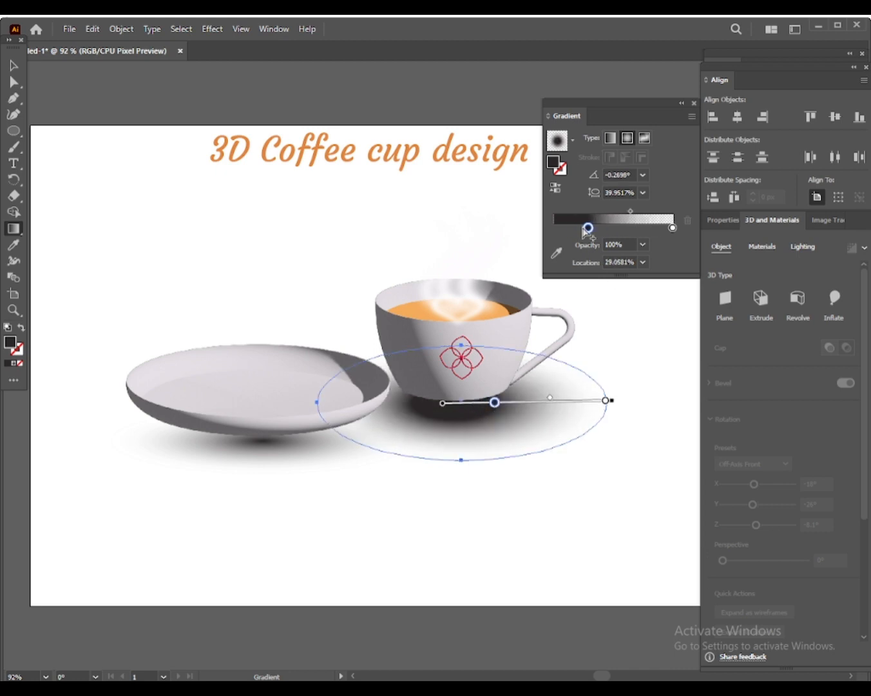
- Return the cup shadow's dark gradient stop to 0% and shift the gradient's centre slightly down and to the left
{"action": "left_click", "coordinate": [553, 228]}
{"action": "left_click_drag", "start_coordinate": [588, 229], "coordinate": [579, 334]}
{"action": "left_click_drag", "start_coordinate": [469, 405], "coordinate": [464, 412]}
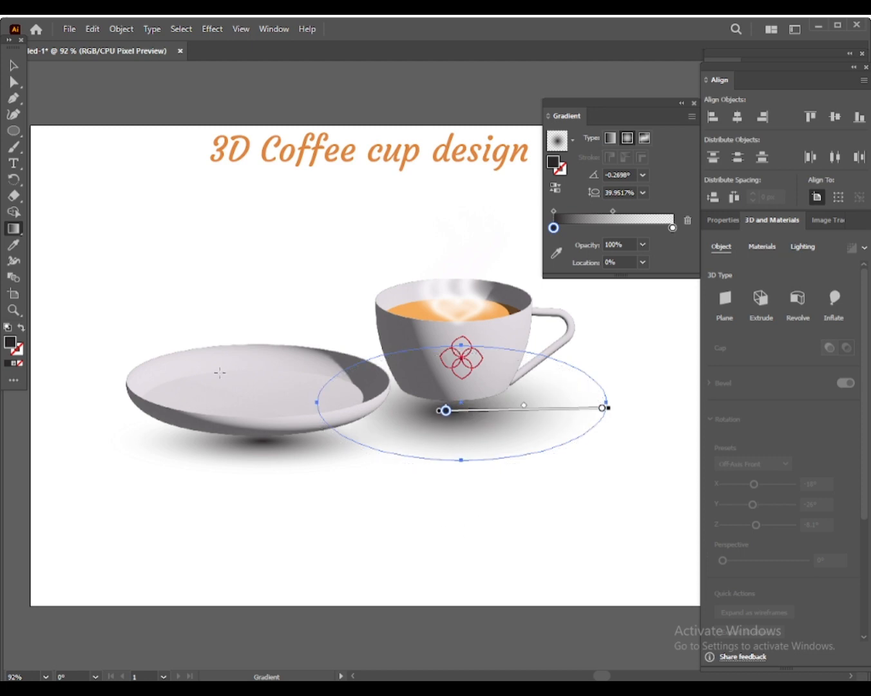
{"action": "left_click", "coordinate": [14, 67]}
{"action": "left_click", "coordinate": [413, 502]}
- Apply a linear gradient to the outline of the cup's shadow and recolour its dark end stop white
{"action": "left_click", "coordinate": [457, 461]}
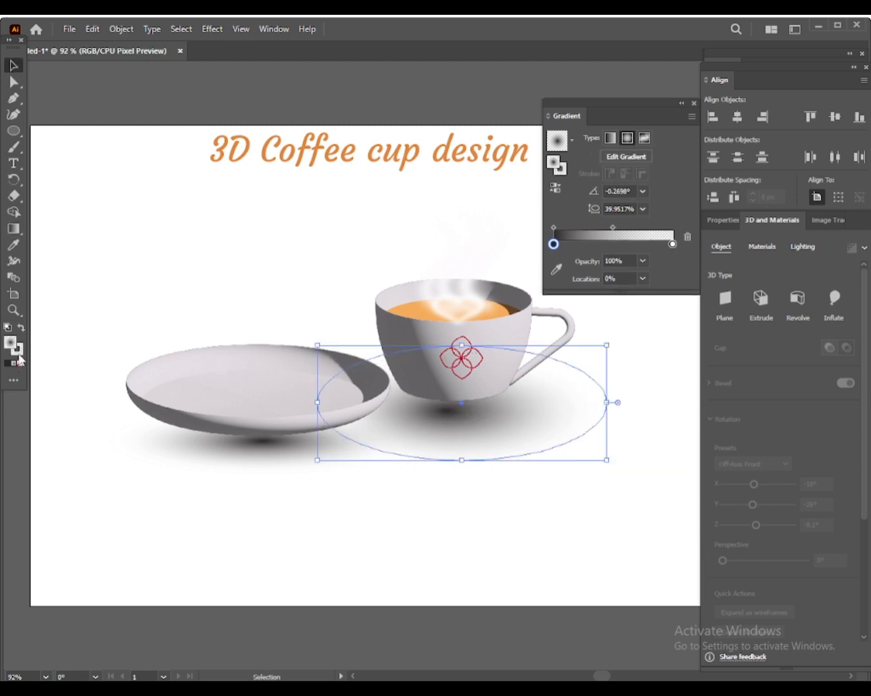
{"action": "left_click", "coordinate": [7, 362]}
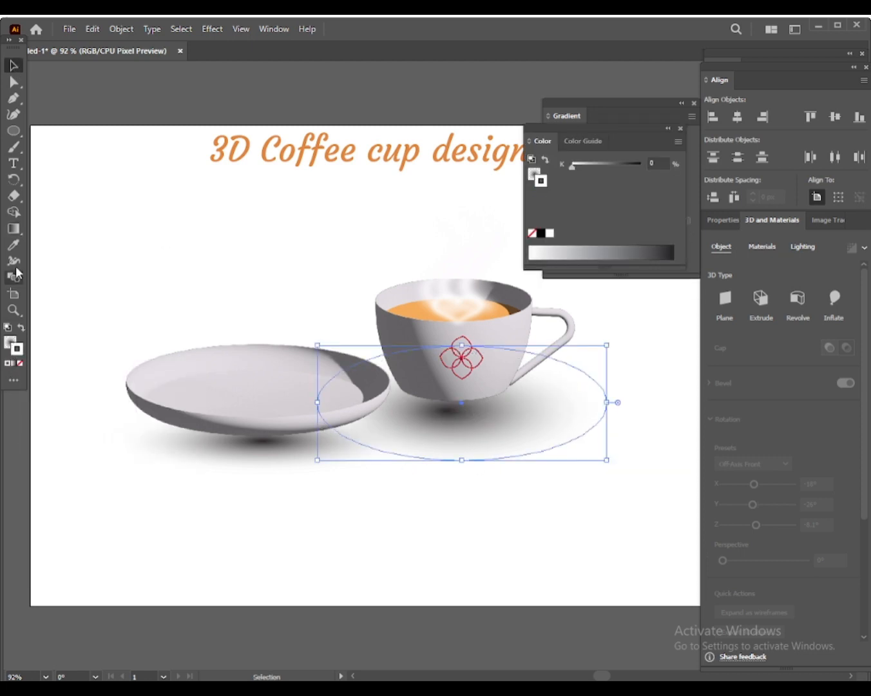
{"action": "left_click", "coordinate": [14, 228]}
{"action": "left_click", "coordinate": [681, 128]}
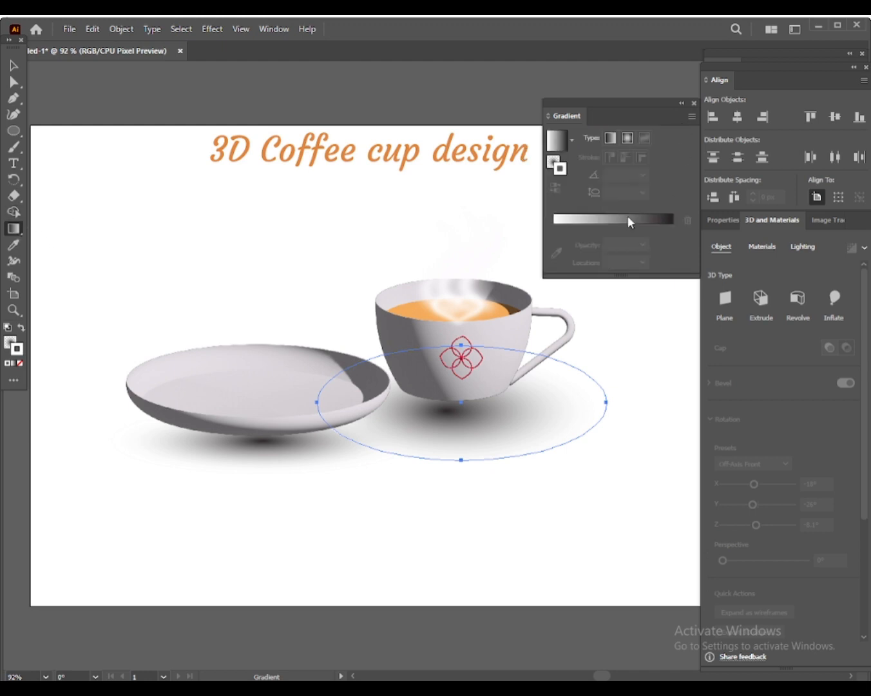
{"action": "left_click", "coordinate": [614, 219]}
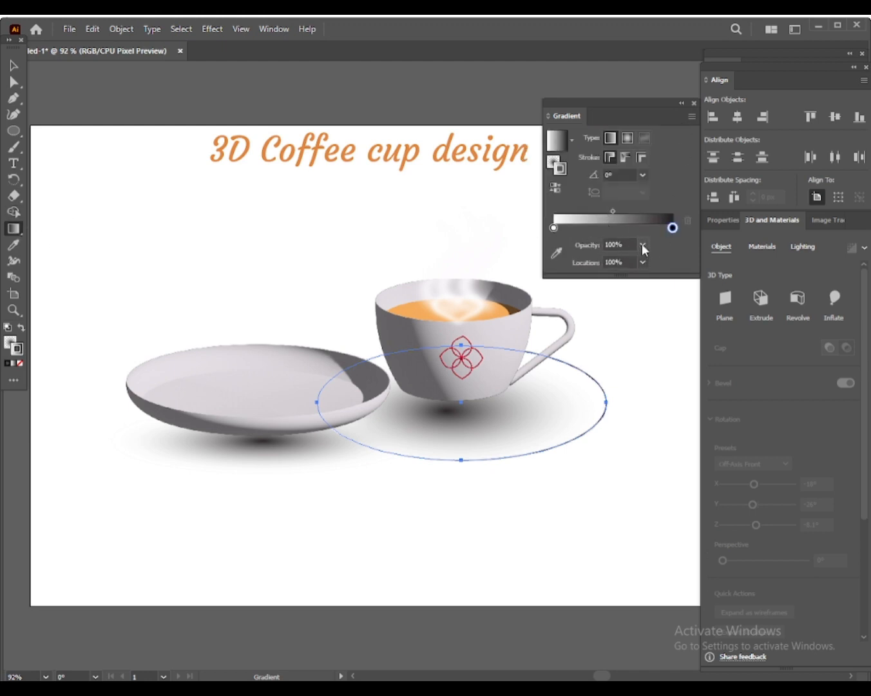
{"action": "double_click", "coordinate": [672, 228]}
{"action": "left_click", "coordinate": [528, 346]}
{"action": "left_click", "coordinate": [673, 230]}
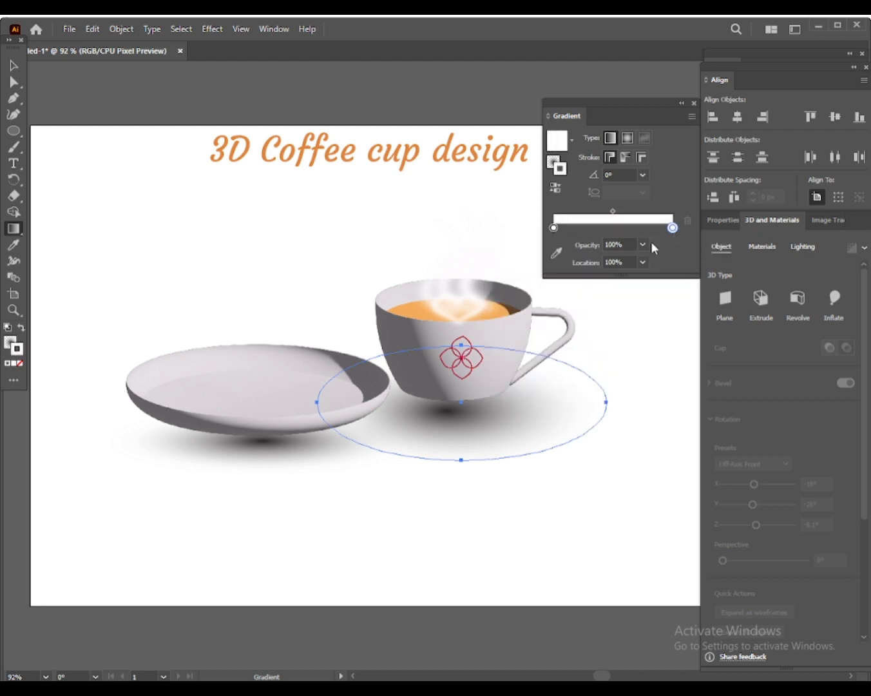
- Set the opacity of both stops in the cup shadow's outline gradient to 0%
{"action": "left_click", "coordinate": [642, 244]}
{"action": "left_click", "coordinate": [657, 259]}
{"action": "left_click", "coordinate": [553, 228]}
{"action": "left_click", "coordinate": [642, 245]}
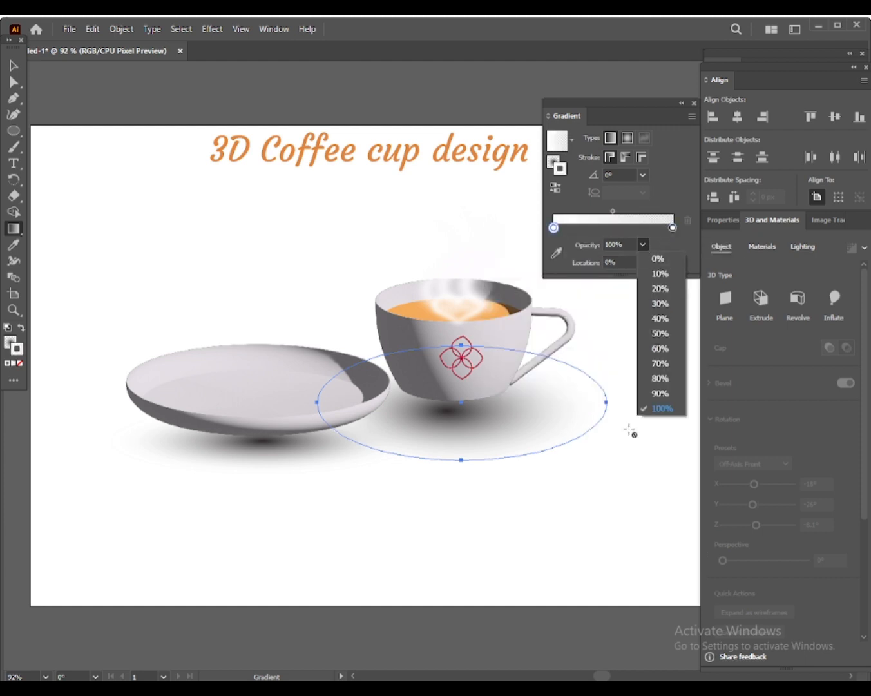
{"action": "left_click", "coordinate": [552, 228]}
{"action": "left_click", "coordinate": [643, 244]}
{"action": "left_click", "coordinate": [657, 258]}
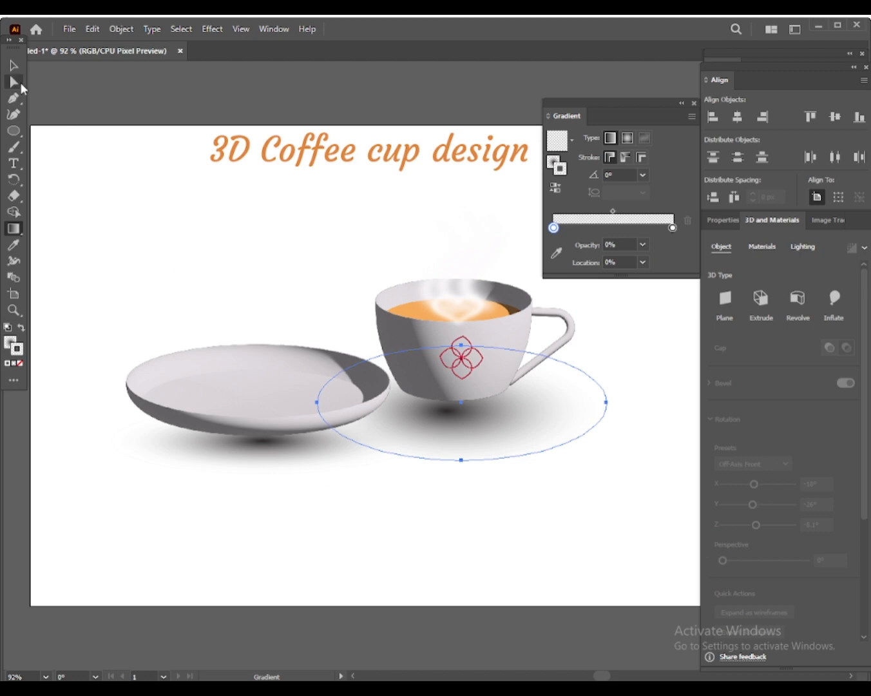
{"action": "left_click", "coordinate": [14, 66]}
{"action": "left_click", "coordinate": [378, 500]}
{"action": "left_click", "coordinate": [693, 102]}
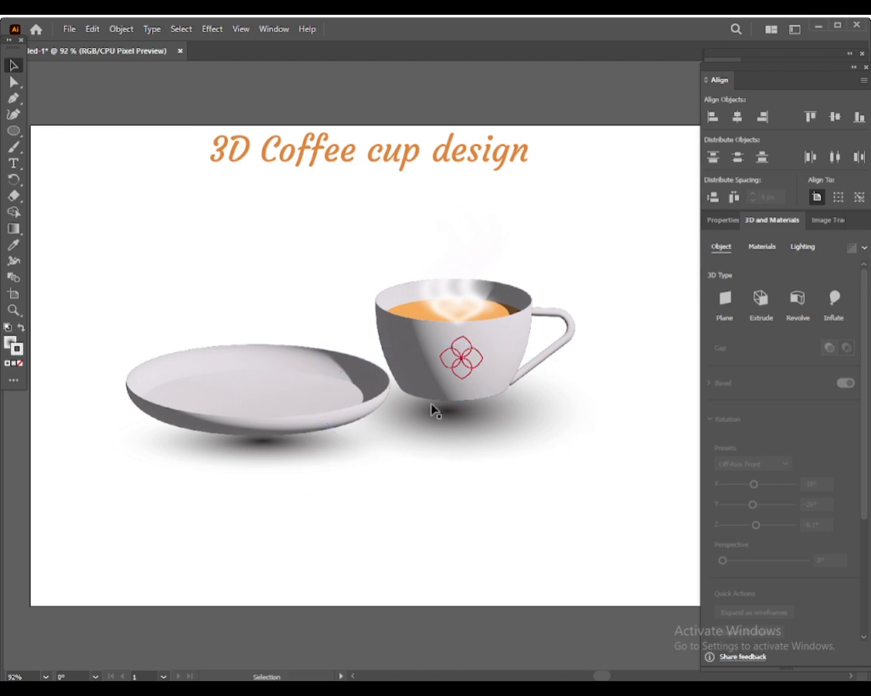
- Select the cup's handle, flower, heart and steam together and group them
{"action": "left_click", "coordinate": [484, 365]}
{"action": "left_click", "coordinate": [654, 419]}
{"action": "left_click", "coordinate": [453, 248]}
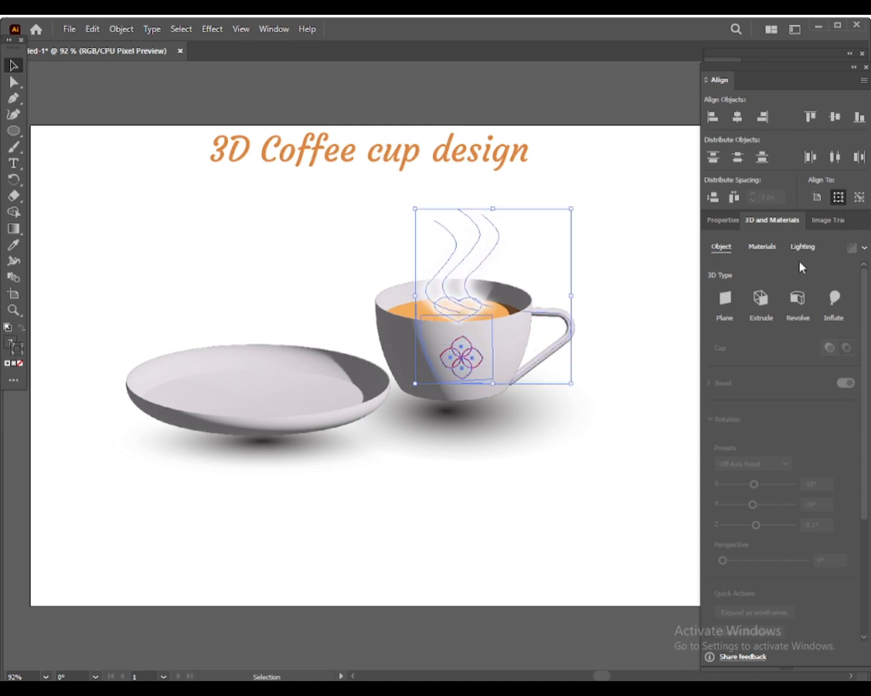
{"action": "scroll", "coordinate": [800, 314], "scroll_direction": "down", "scroll_amount": 2}
{"action": "scroll", "coordinate": [800, 314], "scroll_direction": "up", "scroll_amount": 3}
{"action": "scroll", "coordinate": [800, 315], "scroll_direction": "down", "scroll_amount": 5}
{"action": "right_click", "coordinate": [470, 305]}
{"action": "left_click", "coordinate": [550, 468]}
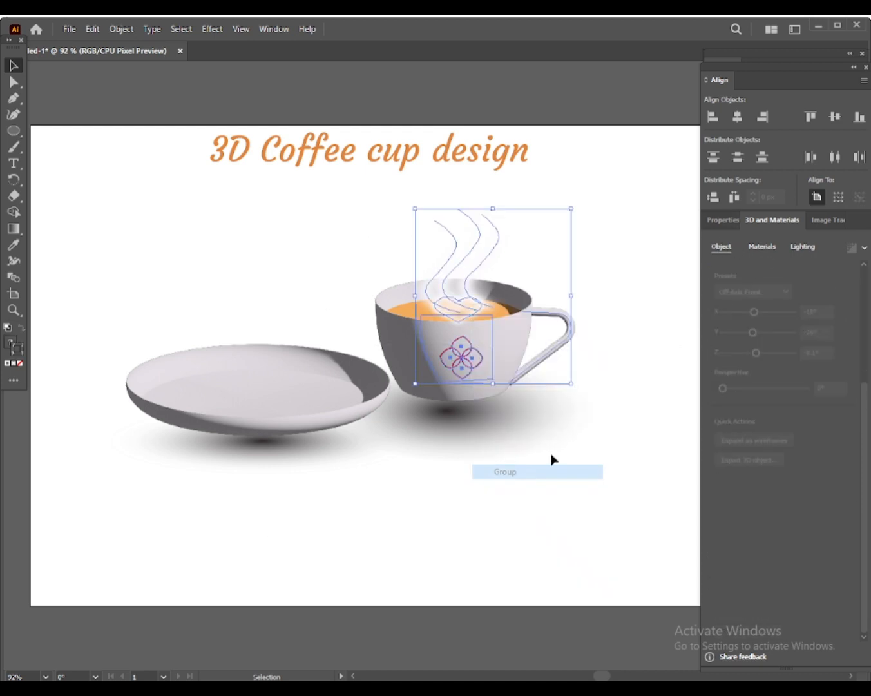
- Deselect the cup group and draw a small, narrow upright ellipse on the empty area below the cup
{"action": "left_click", "coordinate": [761, 247]}
{"action": "left_click", "coordinate": [723, 248]}
{"action": "left_click", "coordinate": [82, 371]}
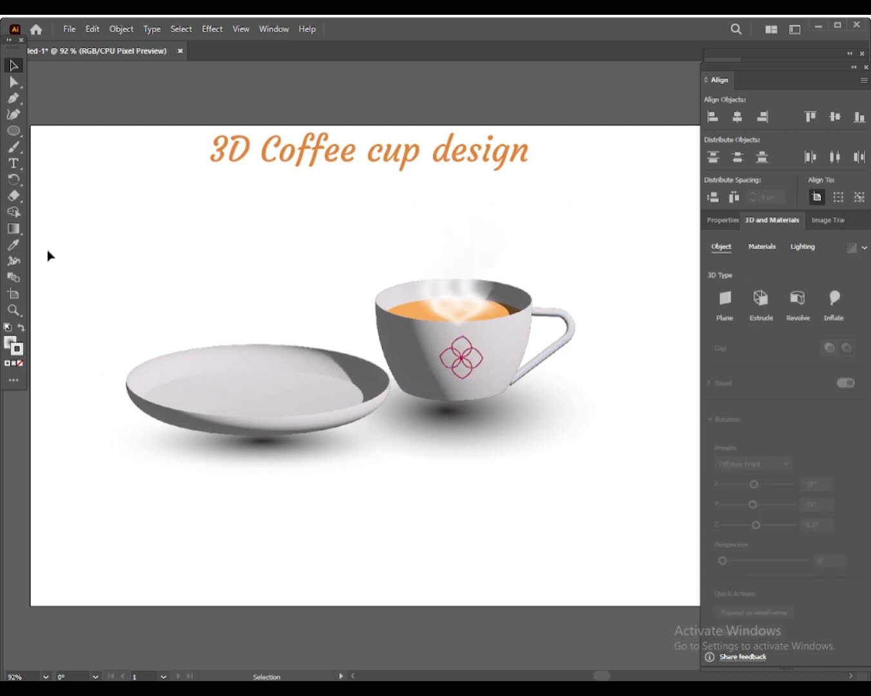
{"action": "left_click", "coordinate": [21, 133]}
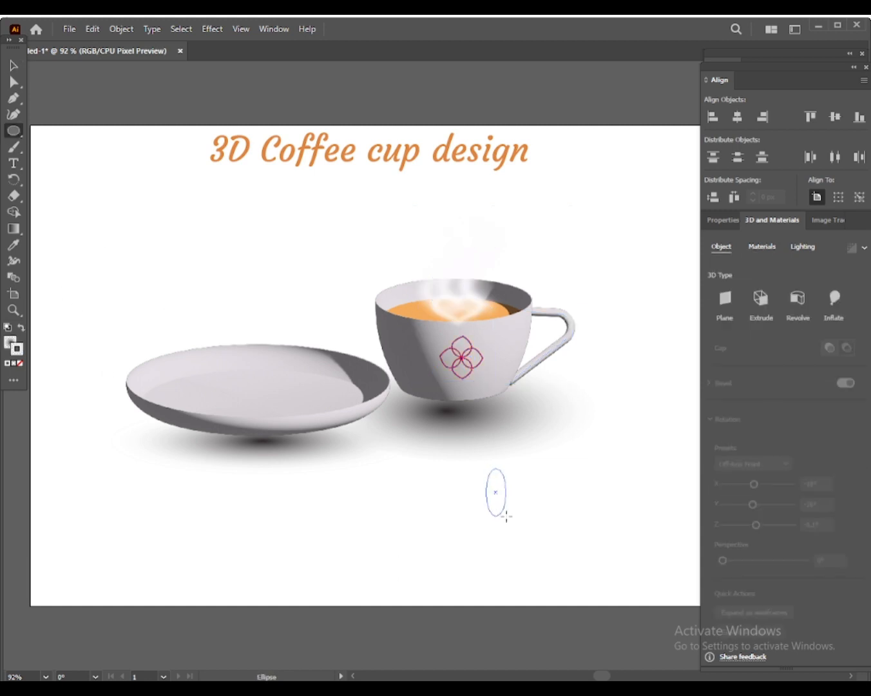
{"action": "left_click_drag", "start_coordinate": [506, 515], "coordinate": [506, 515]}
- Replace the small ellipse's gradient fill with solid brown B26C38
{"action": "left_click", "coordinate": [9, 346]}
{"action": "left_click_drag", "start_coordinate": [700, 118], "coordinate": [703, 138]}
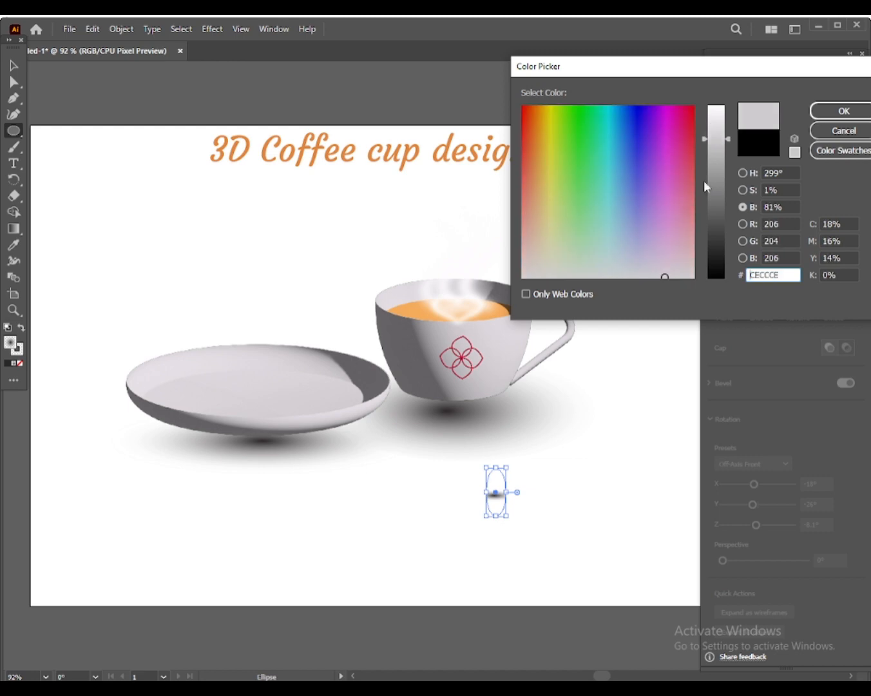
{"action": "mouse_move", "coordinate": [574, 206]}
{"action": "left_mouse_down"}
{"action": "mouse_move", "coordinate": [529, 179]}
{"action": "mouse_move", "coordinate": [533, 159]}
{"action": "left_mouse_up"}
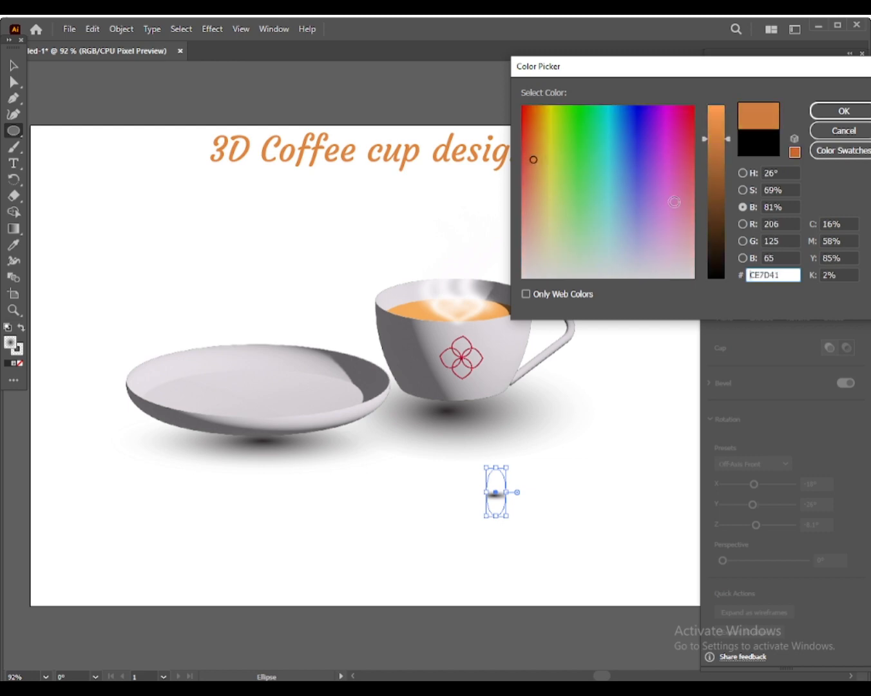
{"action": "left_click", "coordinate": [729, 159]}
{"action": "left_click", "coordinate": [843, 111]}
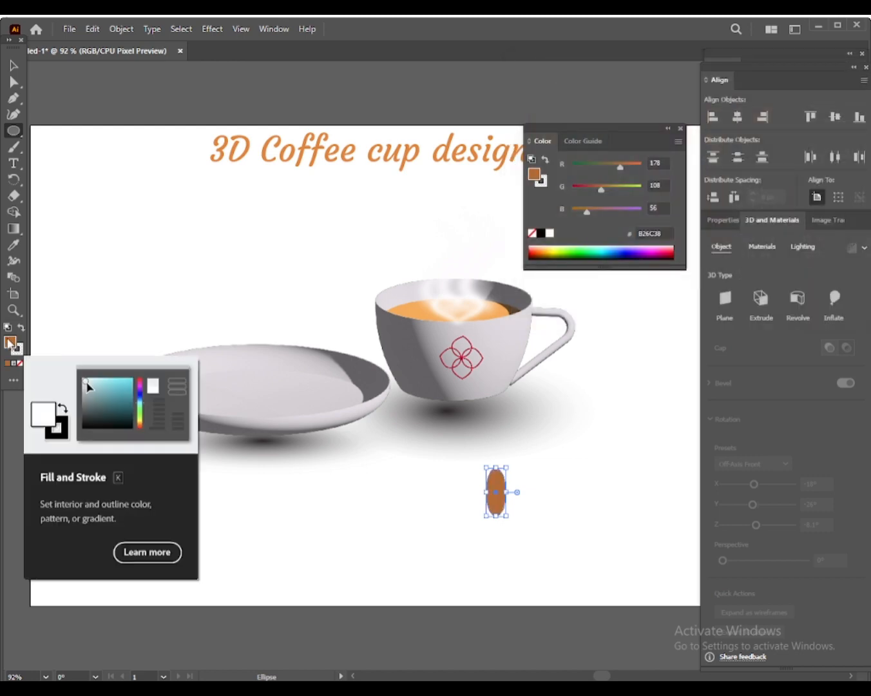
{"action": "double_click", "coordinate": [11, 343]}
{"action": "left_click", "coordinate": [842, 112]}
- Set the small ellipse's outline colour to brown AA6537
{"action": "left_click", "coordinate": [14, 352]}
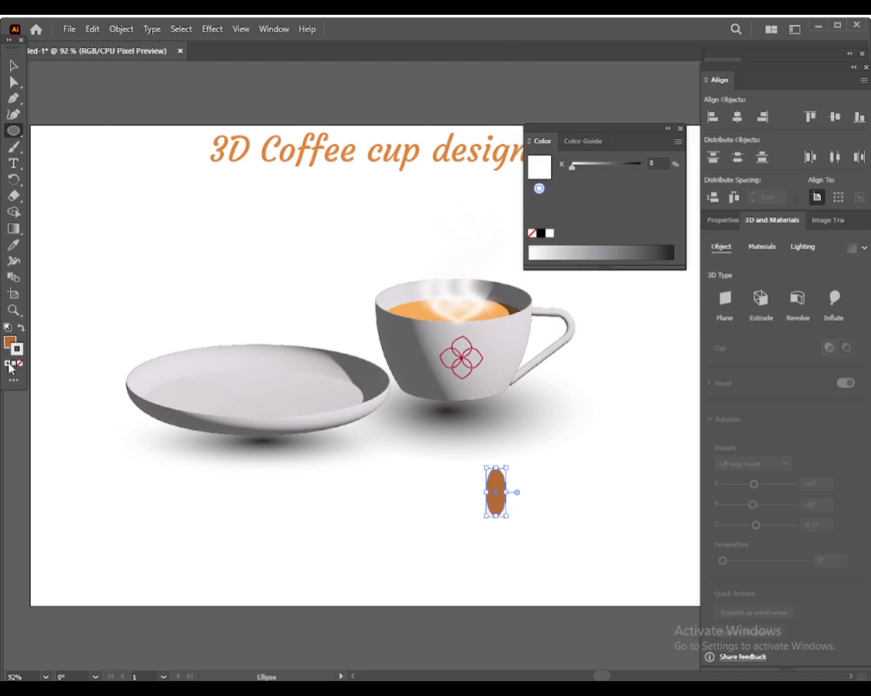
{"action": "double_click", "coordinate": [16, 348]}
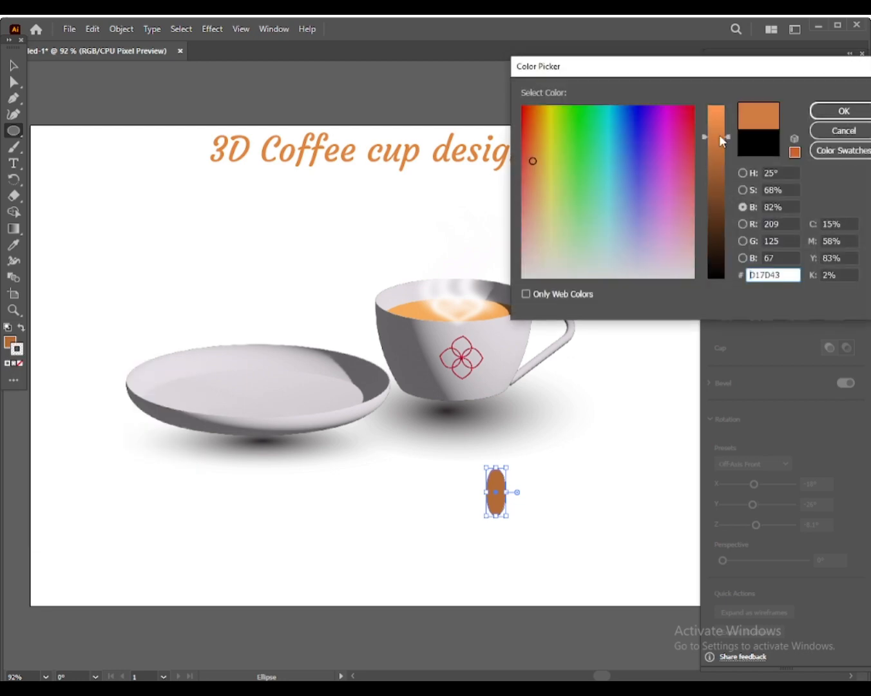
{"action": "left_click_drag", "start_coordinate": [719, 134], "coordinate": [719, 163]}
{"action": "key", "text": "Return"}
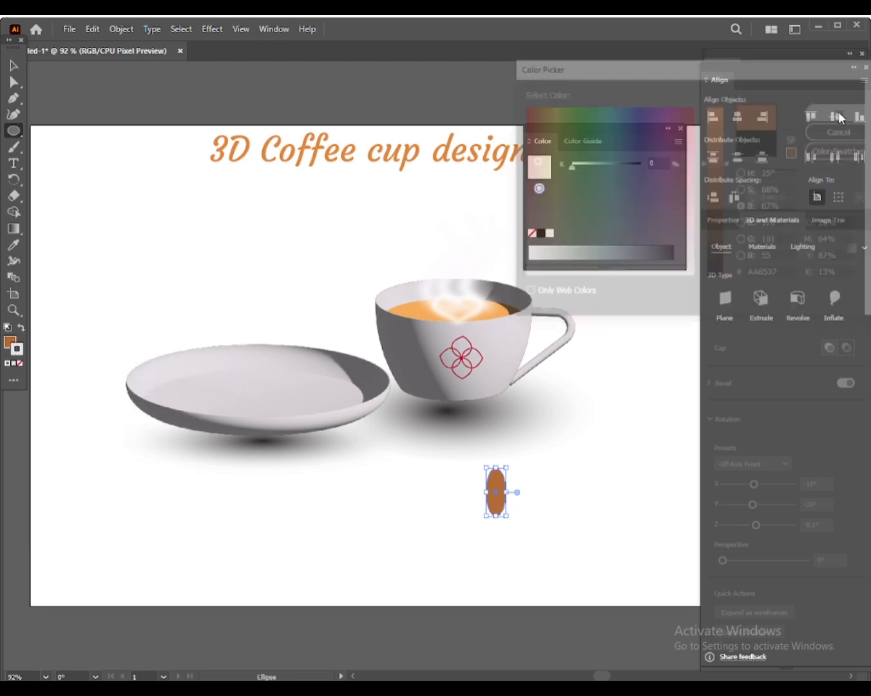
- Draw a slightly curved crease line lengthwise through the brown ellipse, extending past both of its ends
{"action": "key", "text": "v"}
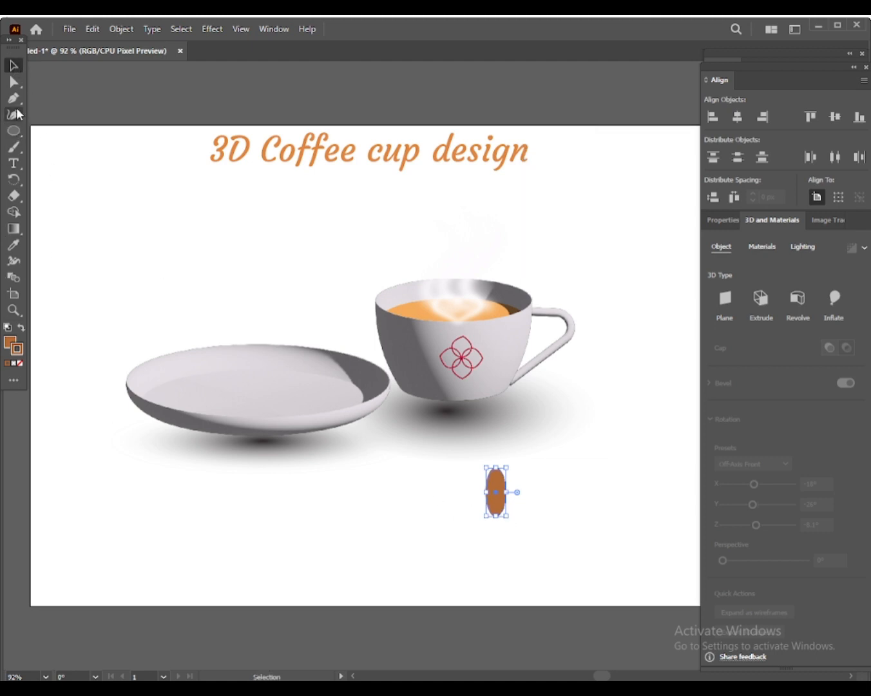
{"action": "key", "text": "p"}
{"action": "left_click_drag", "start_coordinate": [499, 463], "coordinate": [507, 461]}
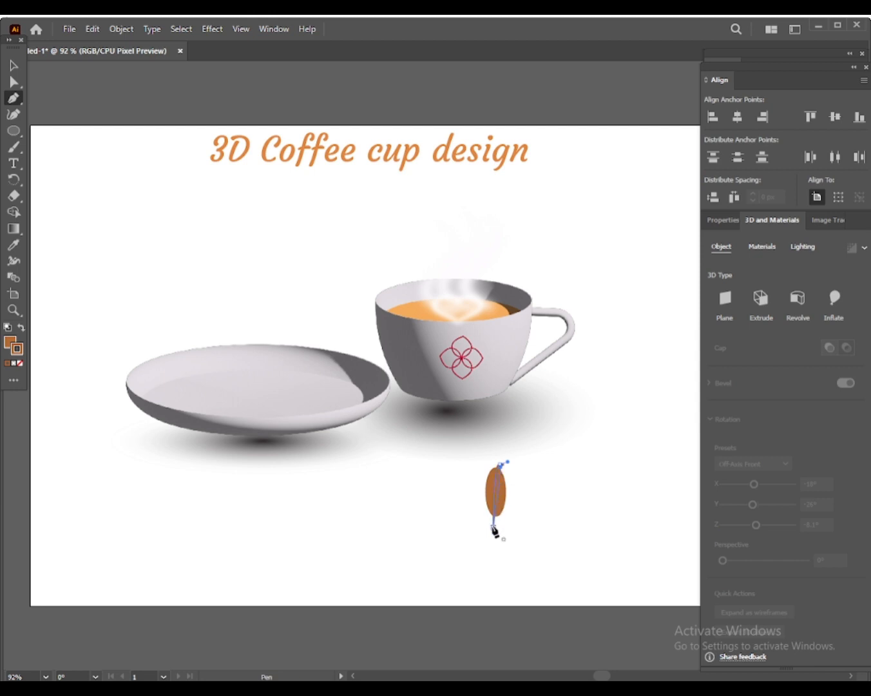
{"action": "key", "text": "shift+grave"}
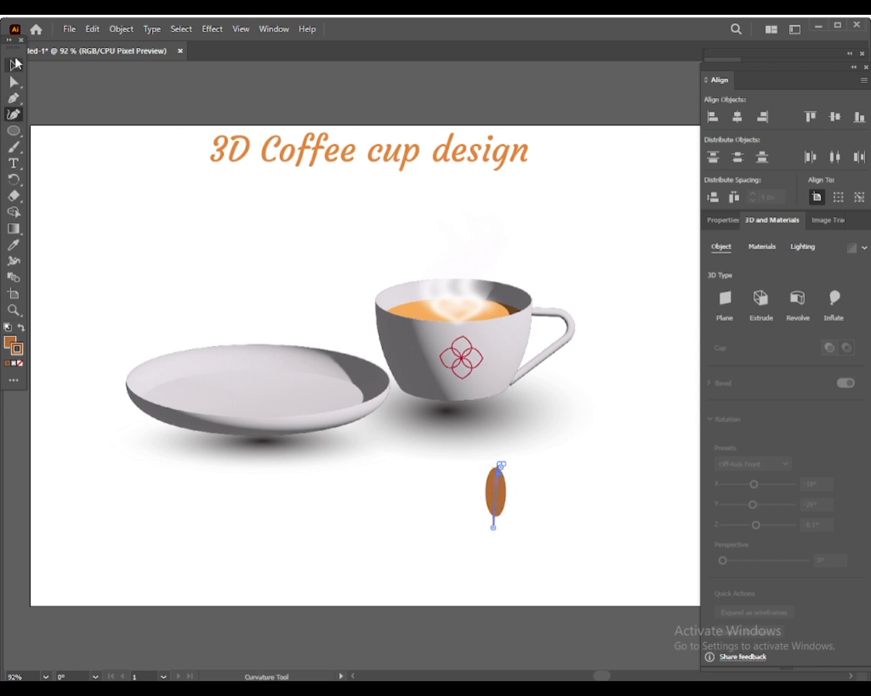
- Nudge the cup's shadow slightly up and to the left and the saucer's shadow slightly down
{"action": "left_click", "coordinate": [14, 65]}
{"action": "left_click_drag", "start_coordinate": [478, 458], "coordinate": [521, 521]}
{"action": "left_click_drag", "start_coordinate": [523, 477], "coordinate": [469, 437]}
{"action": "left_click_drag", "start_coordinate": [246, 447], "coordinate": [247, 454]}
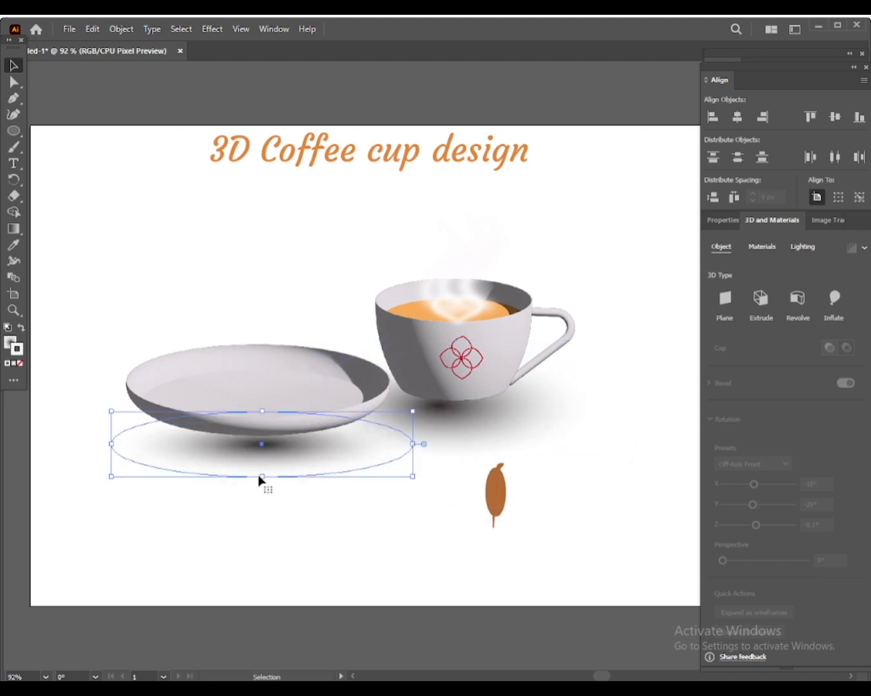
- Split the brown ellipse along the crease line with Shape Builder and remove the line ends sticking out
{"action": "left_click", "coordinate": [492, 482]}
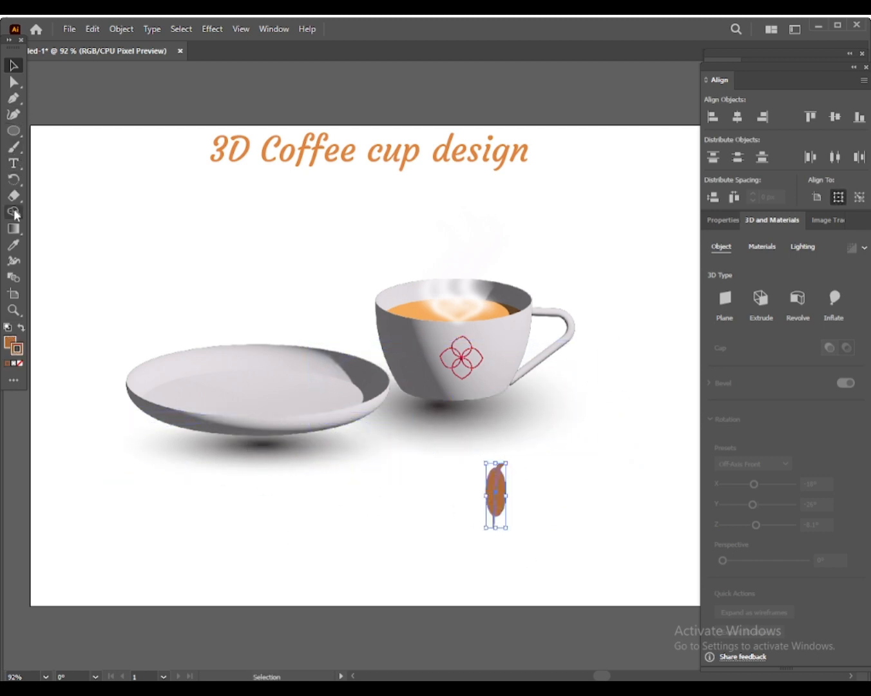
{"action": "key", "text": "shift+m"}
{"action": "left_click", "coordinate": [14, 66]}
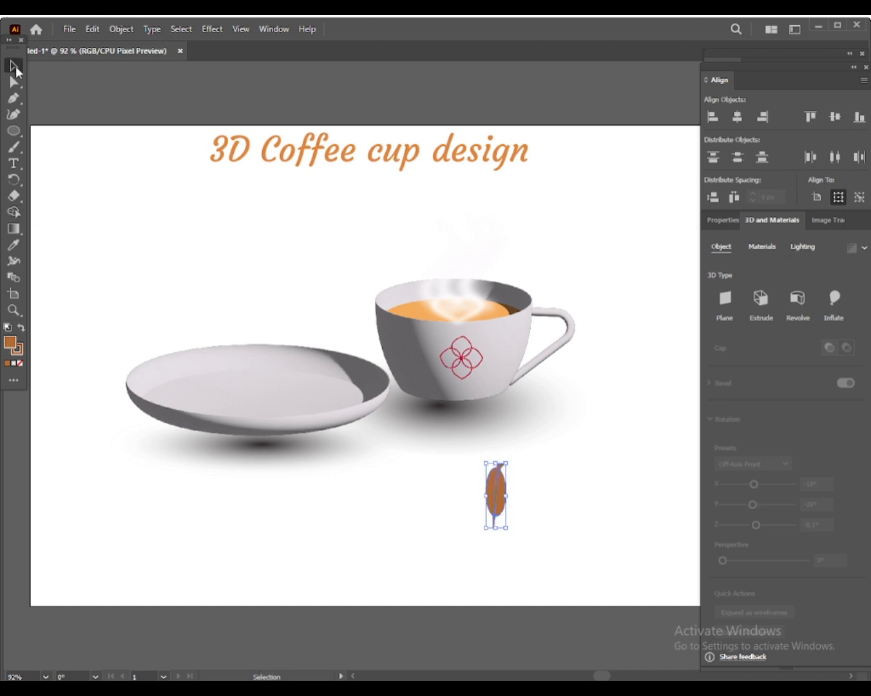
{"action": "left_click", "coordinate": [515, 547]}
{"action": "right_click", "coordinate": [497, 495]}
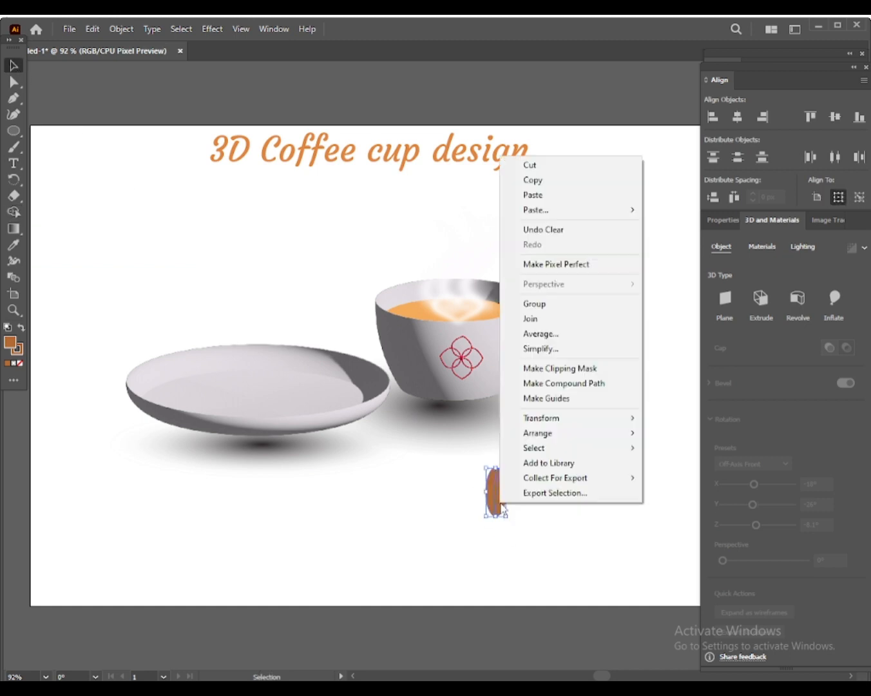
{"action": "left_click", "coordinate": [559, 306]}
{"action": "left_click", "coordinate": [834, 298]}
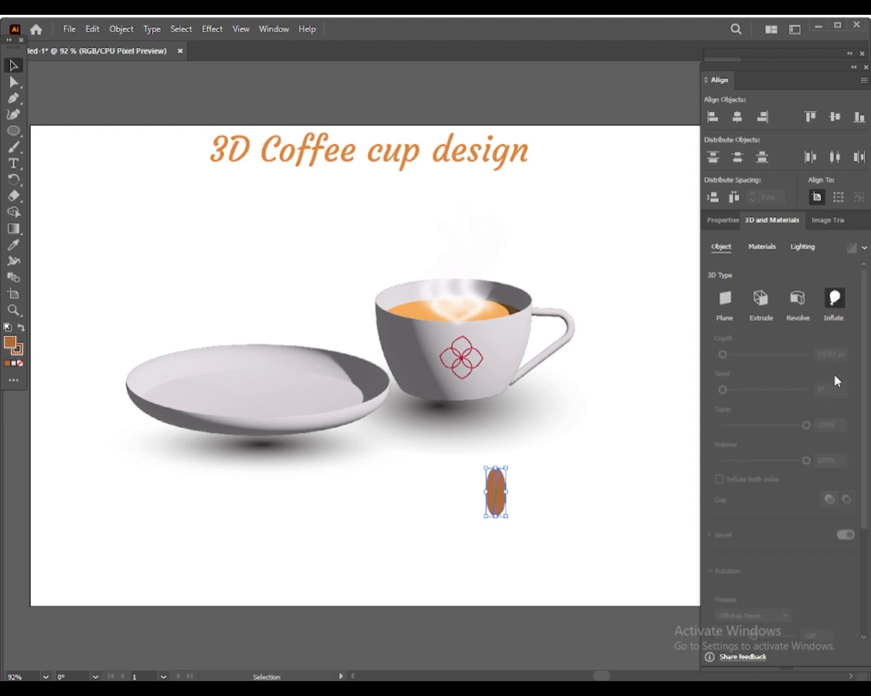
{"action": "left_click", "coordinate": [564, 529]}
{"action": "left_click", "coordinate": [495, 491]}
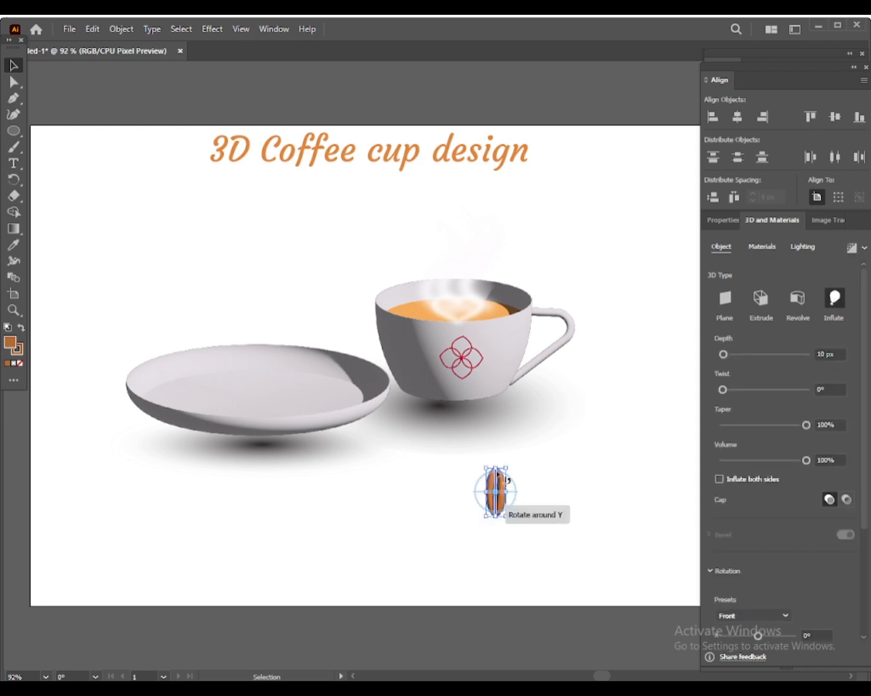
{"action": "key", "text": "ctrl+z"}
{"action": "left_click", "coordinate": [13, 116]}
{"action": "right_click", "coordinate": [498, 494]}
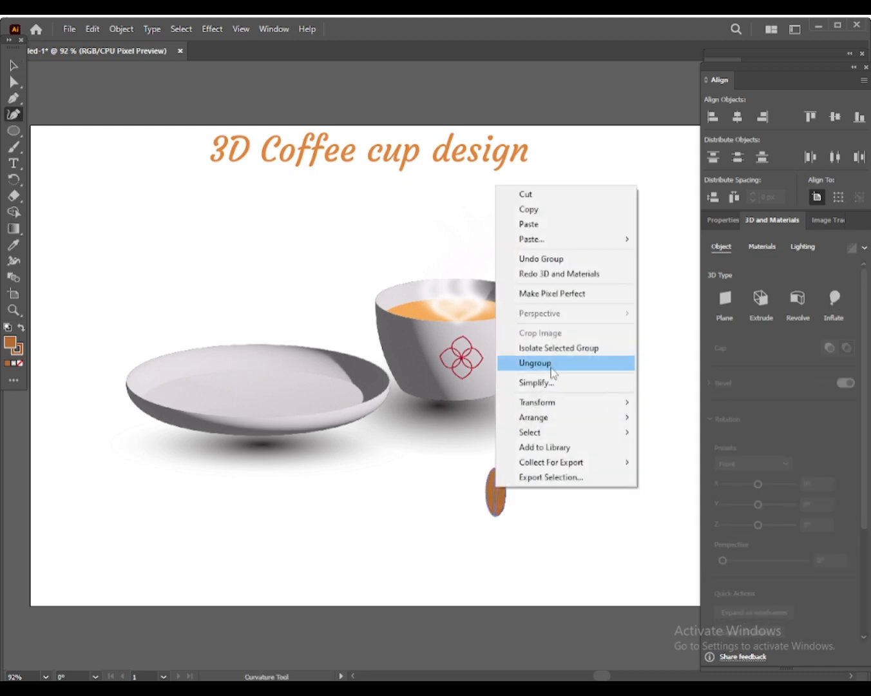
{"action": "left_click", "coordinate": [549, 363]}
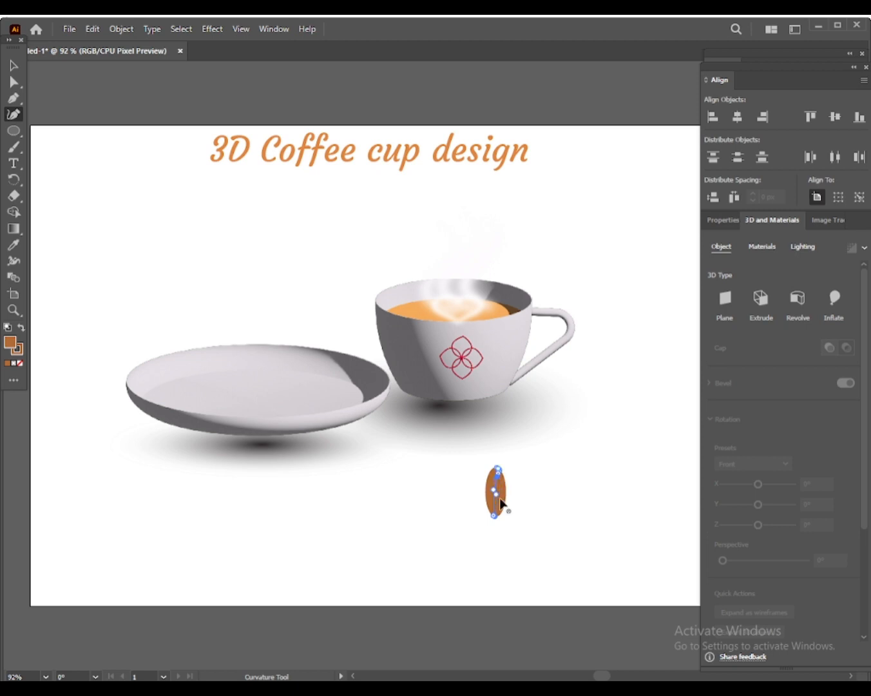
- Group the coffee bean's pieces and inflate the group into a 3D bean rendered with ray tracing
{"action": "left_click", "coordinate": [13, 66]}
{"action": "left_click", "coordinate": [497, 501]}
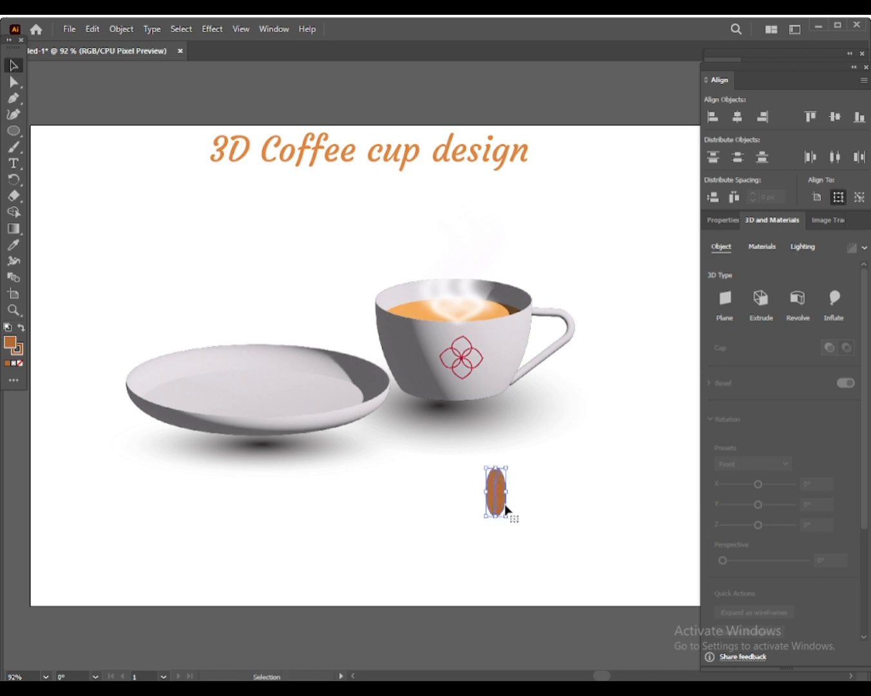
{"action": "right_click", "coordinate": [501, 503]}
{"action": "left_click", "coordinate": [704, 329]}
{"action": "left_click", "coordinate": [834, 298]}
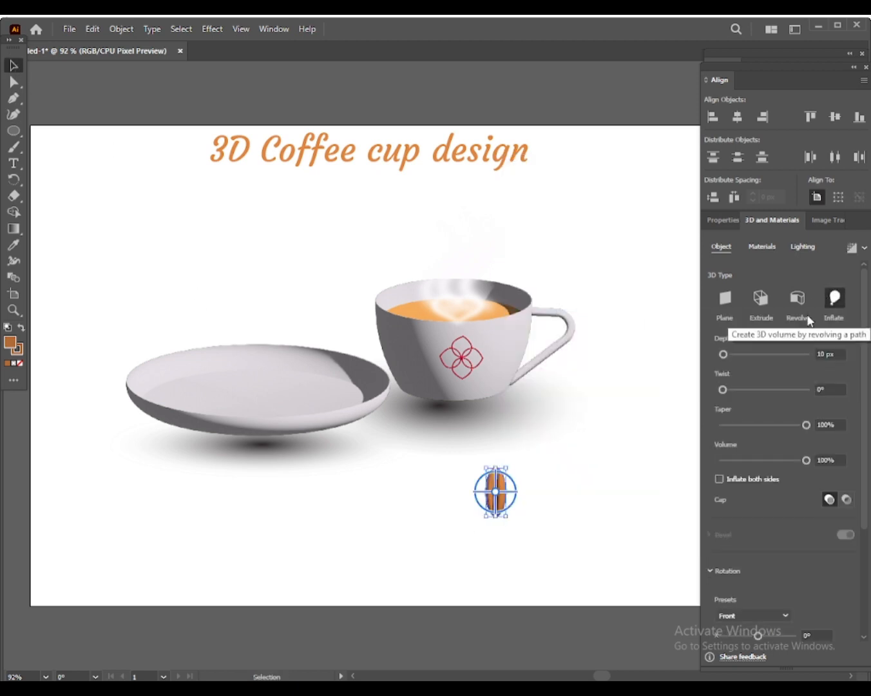
{"action": "left_click", "coordinate": [851, 247]}
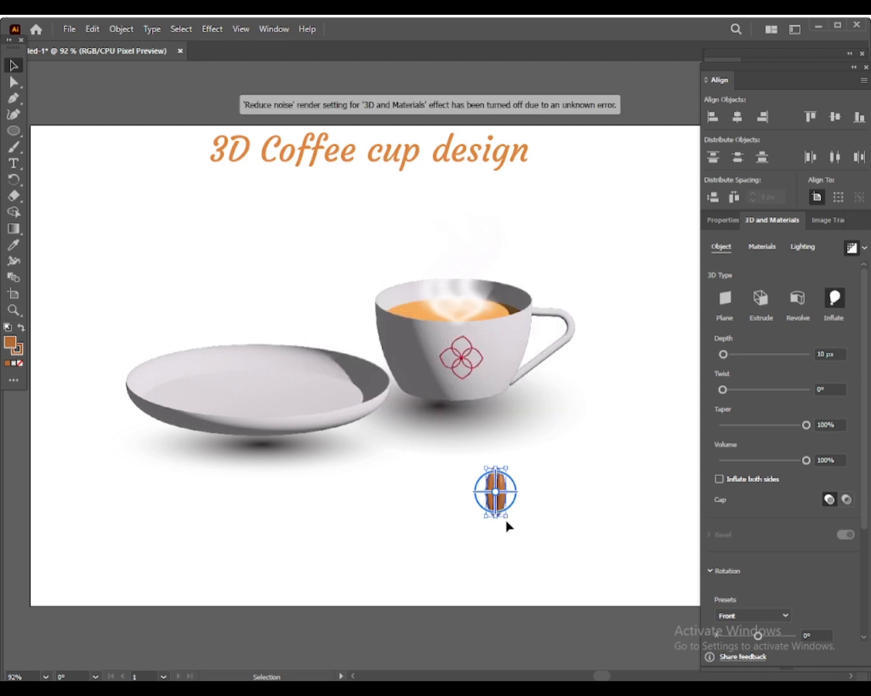
- Tilt the bean and make it rounder, and copy it twice onto the saucer and once in front of it
{"action": "left_click_drag", "start_coordinate": [496, 515], "coordinate": [522, 498]}
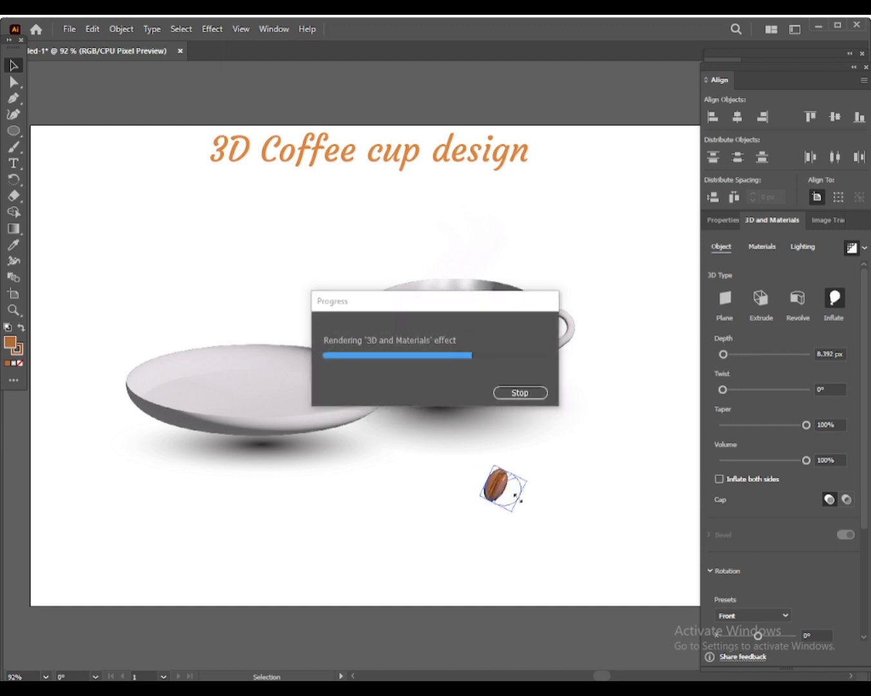
{"action": "left_click", "coordinate": [525, 515]}
{"action": "left_click", "coordinate": [514, 500]}
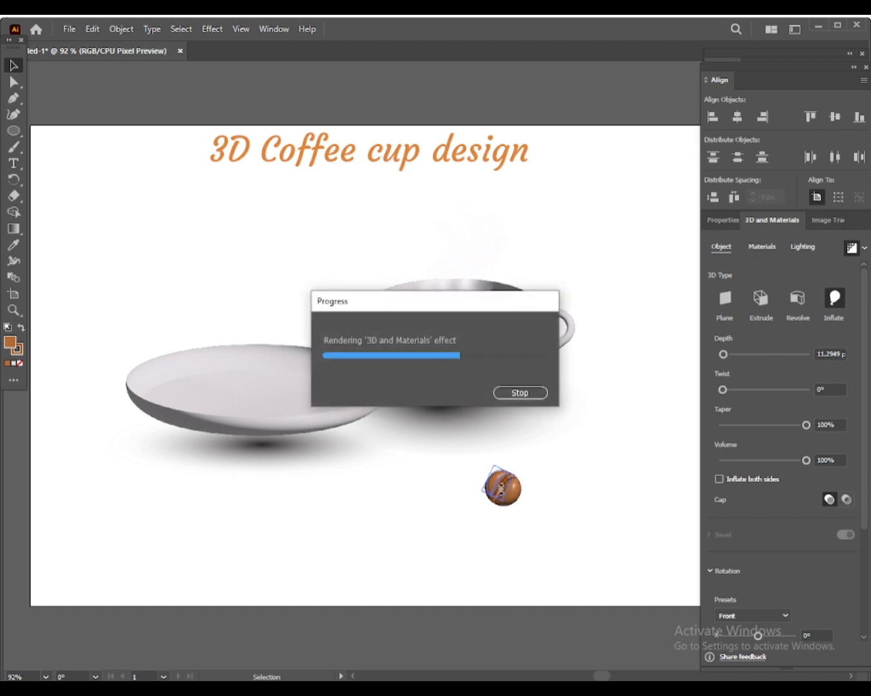
{"action": "left_click_drag", "start_coordinate": [497, 484], "coordinate": [312, 408]}
{"action": "left_click_drag", "start_coordinate": [346, 476], "coordinate": [281, 407]}
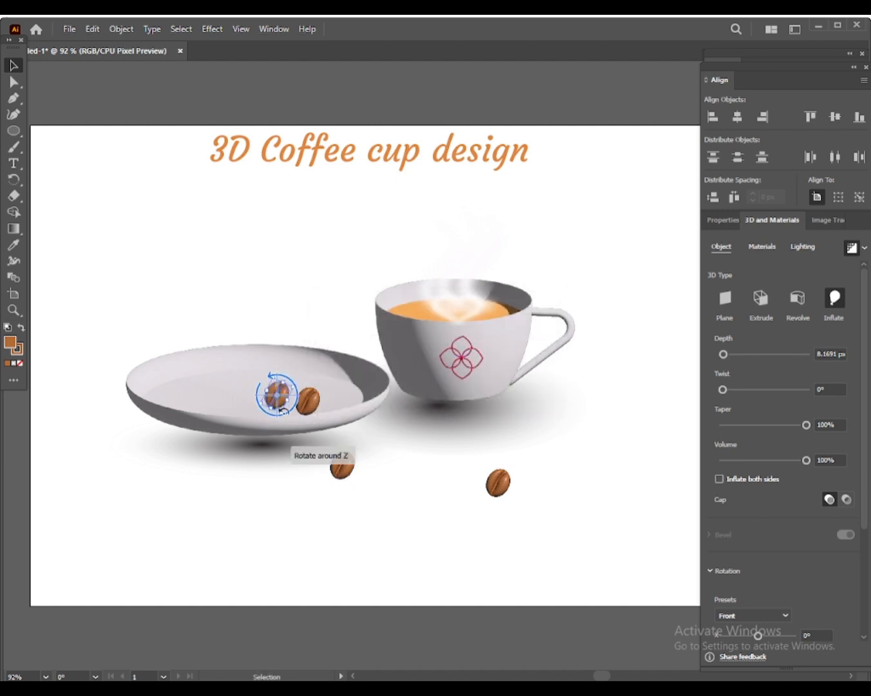
- Rotate the two beans on the saucer to different angles and move the saucer slightly down and to the left
{"action": "left_click_drag", "start_coordinate": [284, 411], "coordinate": [268, 405]}
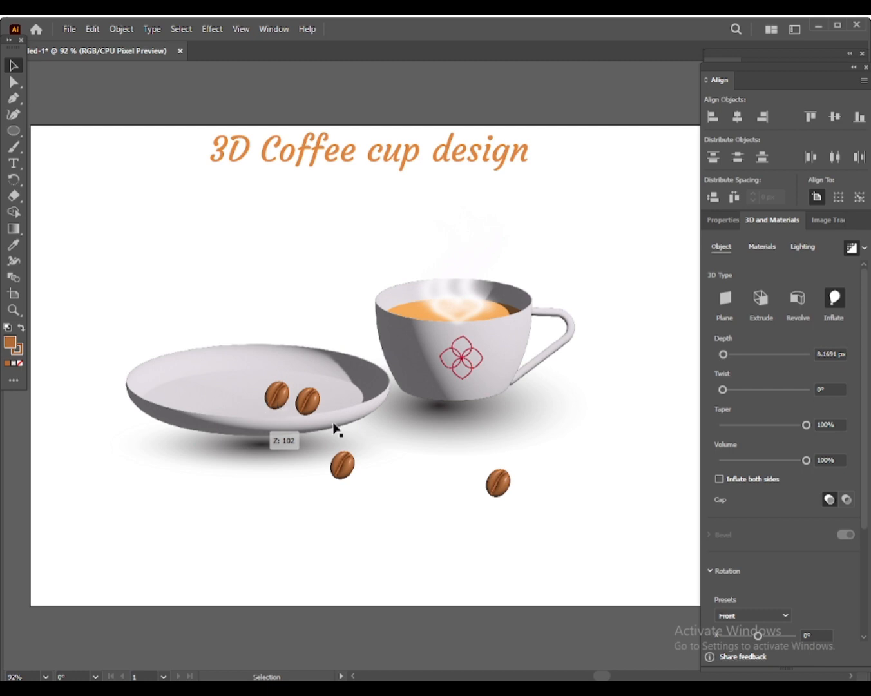
{"action": "left_click", "coordinate": [312, 405]}
{"action": "left_click_drag", "start_coordinate": [320, 417], "coordinate": [321, 401]}
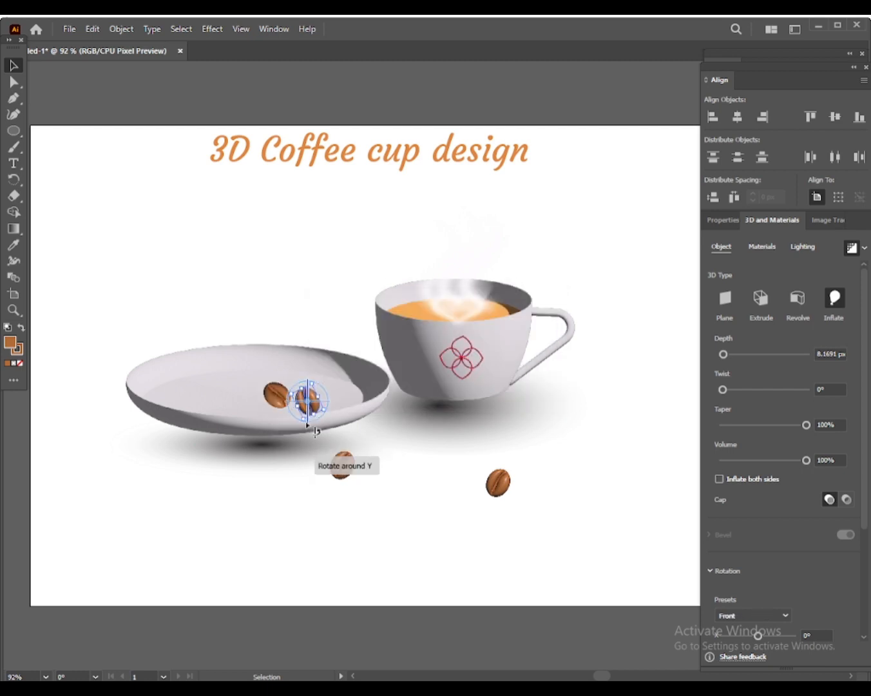
{"action": "left_click", "coordinate": [307, 428]}
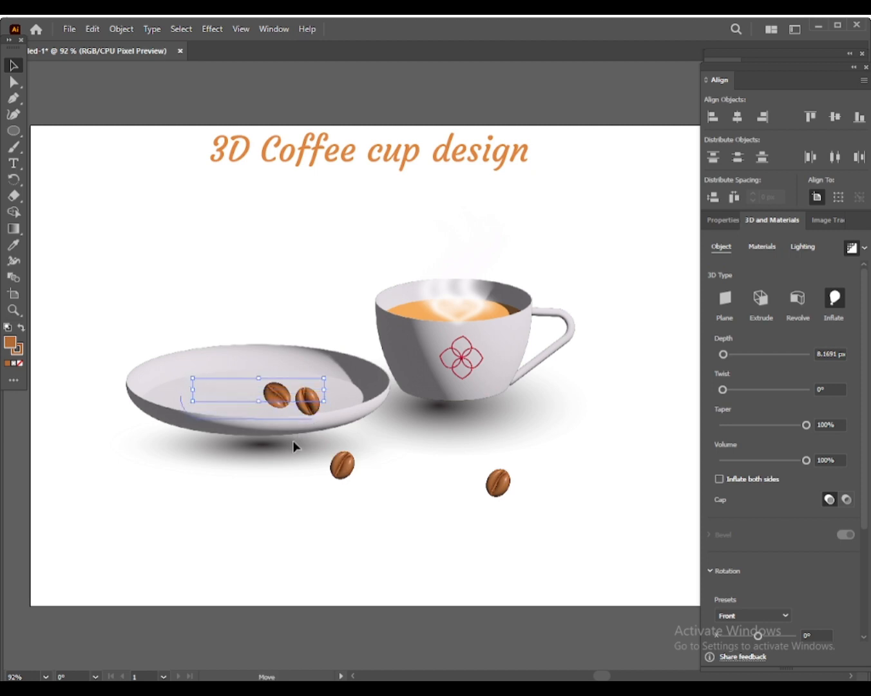
- Shorten the bean in front of the saucer and resize the bean in front of the cup to a smaller shape
{"action": "left_click", "coordinate": [344, 476]}
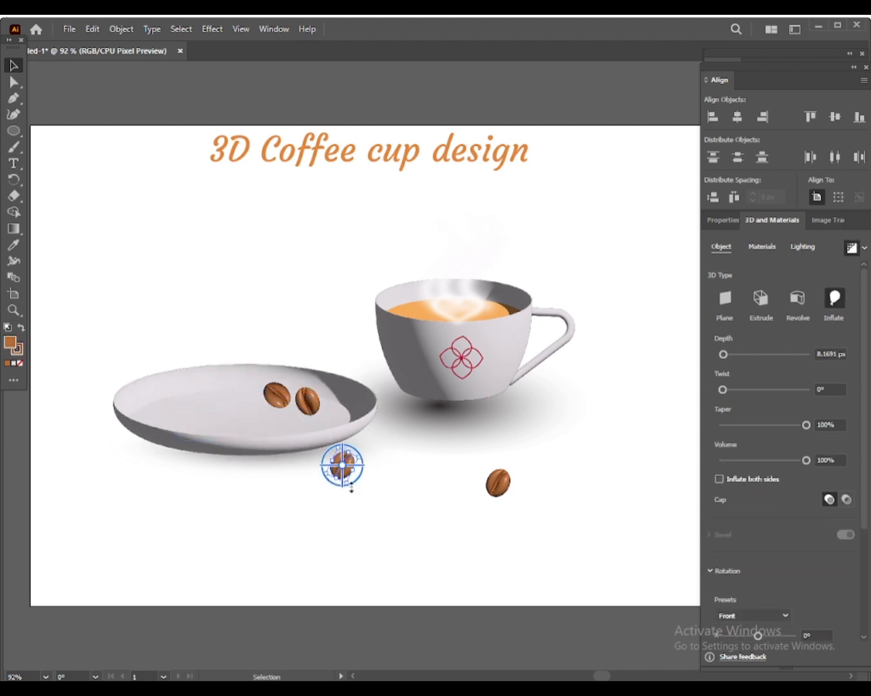
{"action": "left_click_drag", "start_coordinate": [347, 486], "coordinate": [345, 482]}
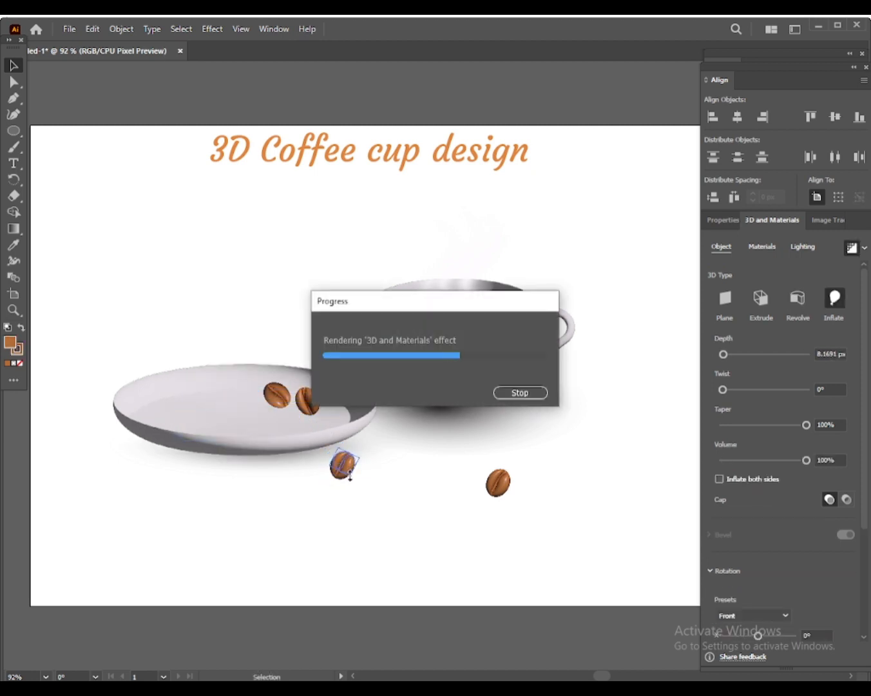
{"action": "left_click", "coordinate": [499, 491]}
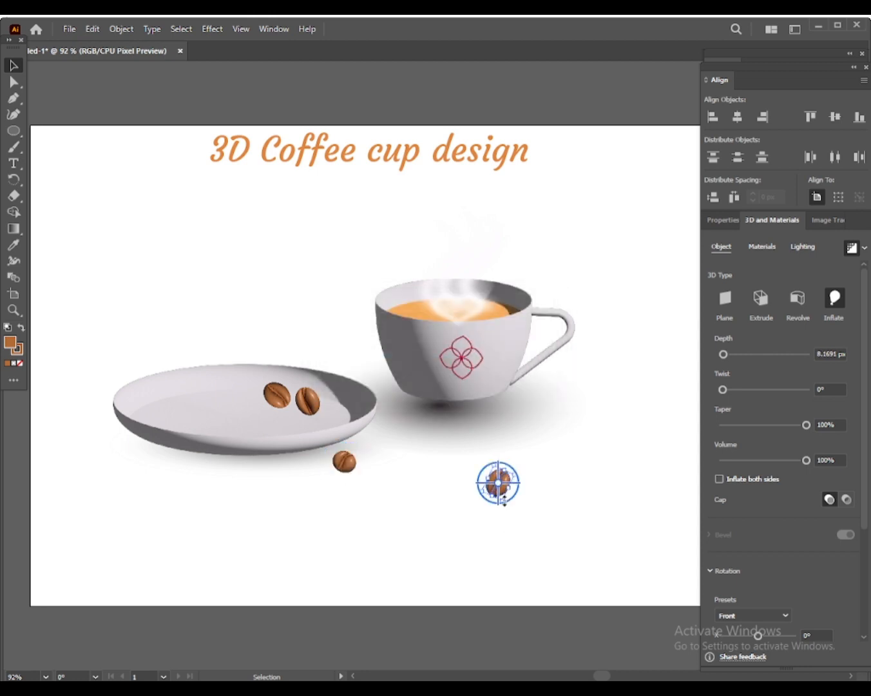
{"action": "left_click_drag", "start_coordinate": [502, 484], "coordinate": [500, 481]}
{"action": "left_click_drag", "start_coordinate": [520, 542], "coordinate": [524, 541]}
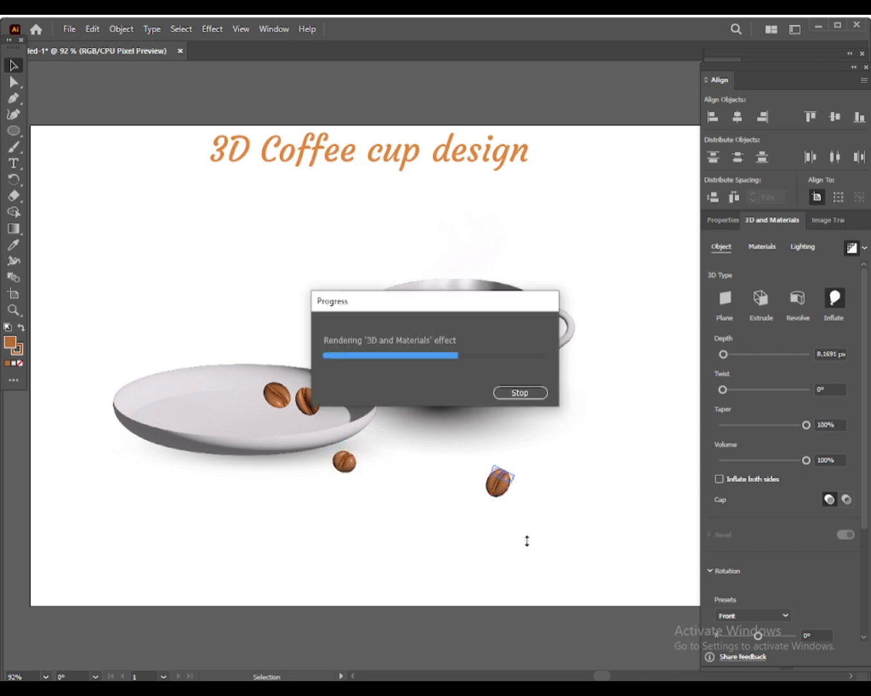
{"action": "left_click", "coordinate": [505, 481]}
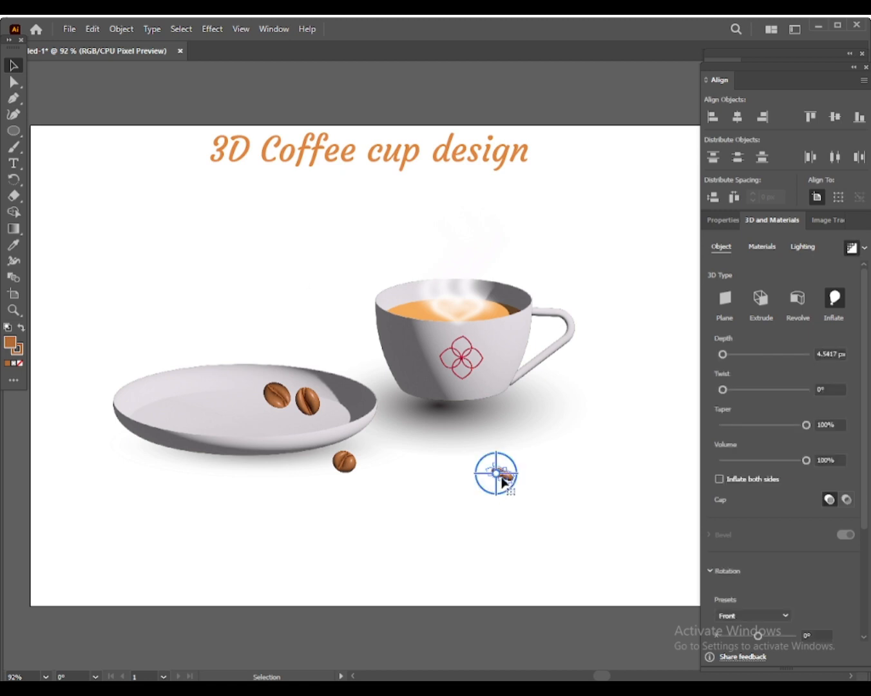
{"action": "left_click_drag", "start_coordinate": [498, 474], "coordinate": [490, 488]}
{"action": "left_click_drag", "start_coordinate": [365, 467], "coordinate": [367, 467]}
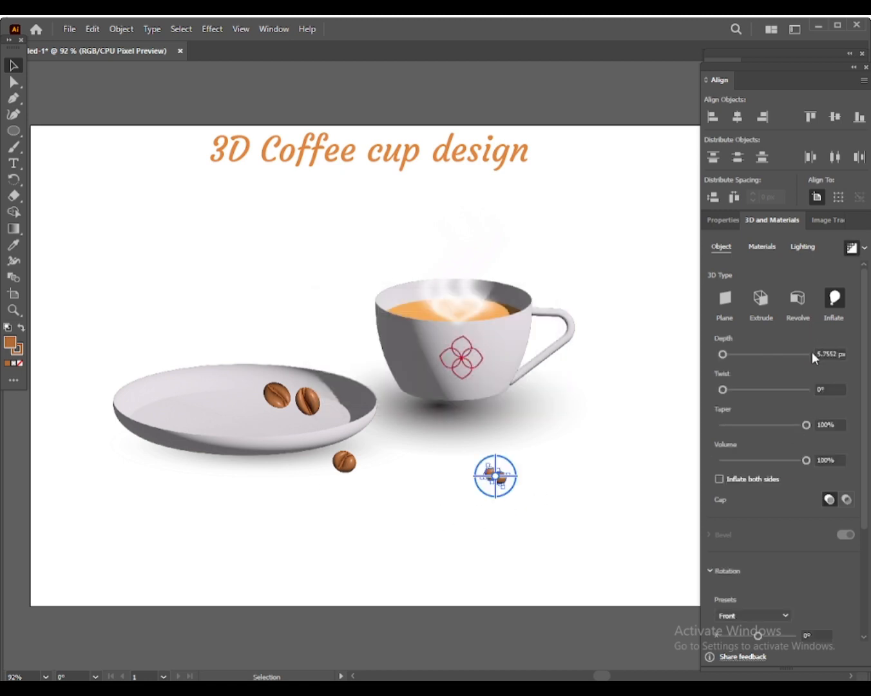
- Move the small bean from in front of the cup onto the front of the saucer
{"action": "left_click", "coordinate": [762, 248]}
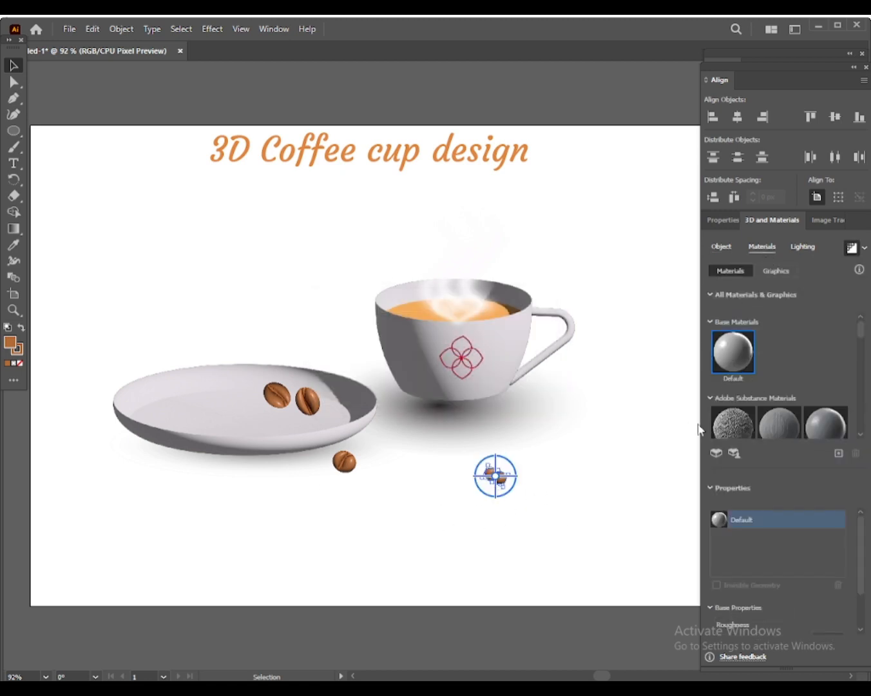
{"action": "left_click", "coordinate": [720, 247]}
{"action": "scroll", "coordinate": [792, 444], "scroll_direction": "down", "scroll_amount": 5}
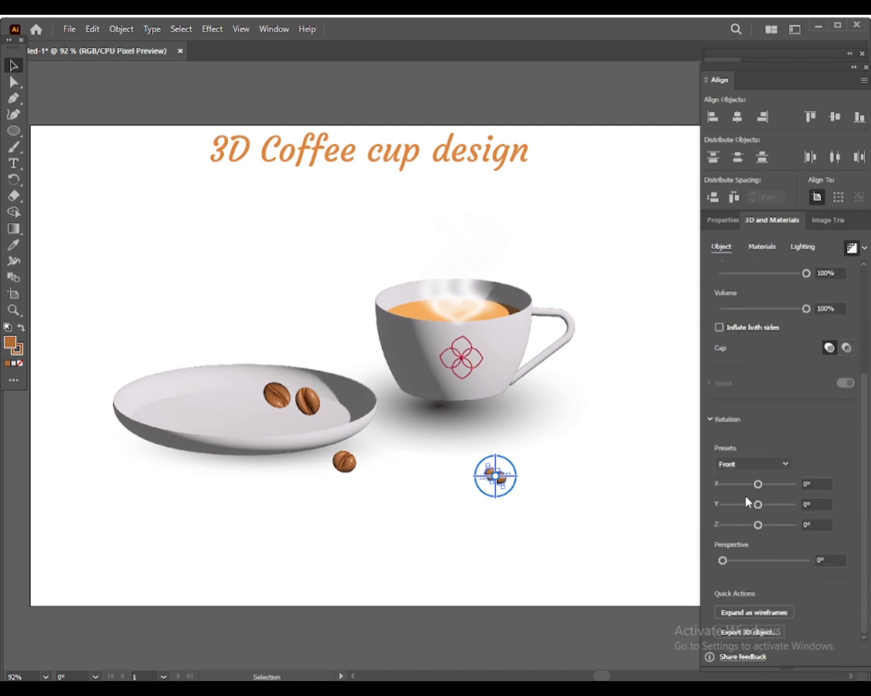
{"action": "left_click", "coordinate": [786, 464]}
{"action": "left_click", "coordinate": [519, 510]}
{"action": "left_click_drag", "start_coordinate": [503, 480], "coordinate": [272, 431]}
- Set the 3D rotation of the bean in front of the saucer to Isometric Right and copy it onto the saucer
{"action": "left_click", "coordinate": [344, 461]}
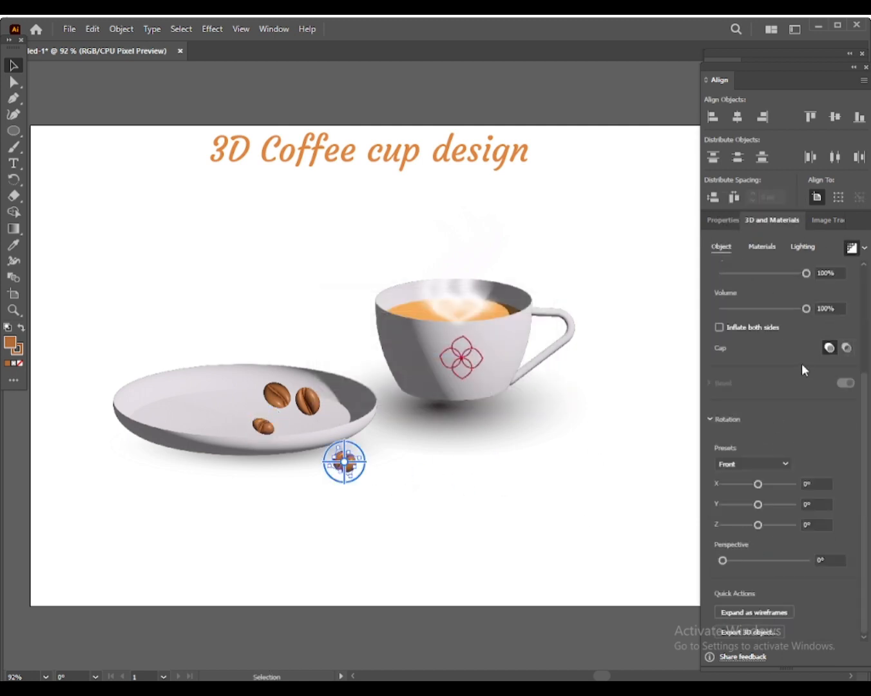
{"action": "left_click", "coordinate": [784, 463]}
{"action": "left_click", "coordinate": [782, 419]}
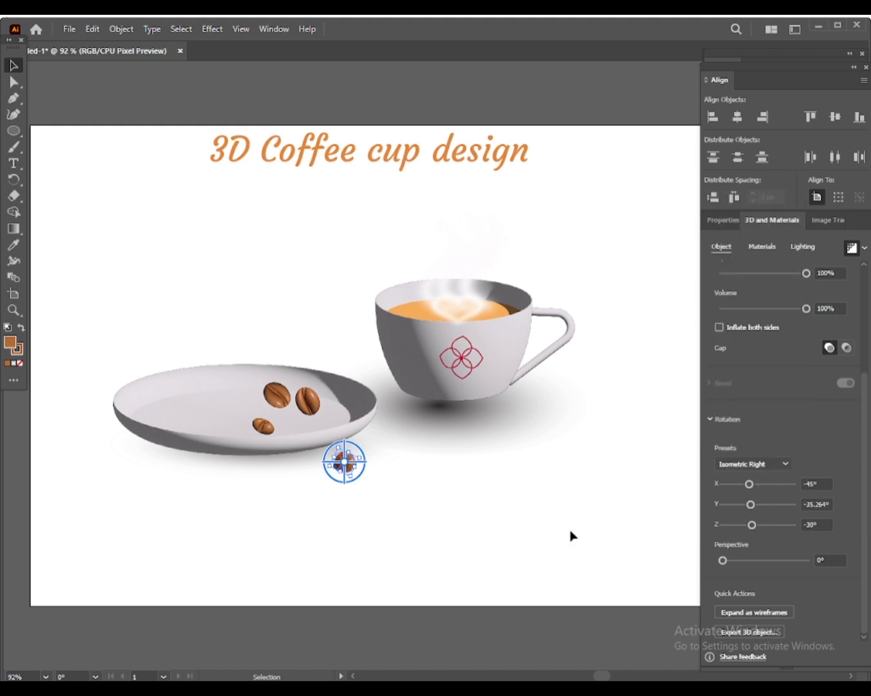
{"action": "left_click", "coordinate": [238, 417]}
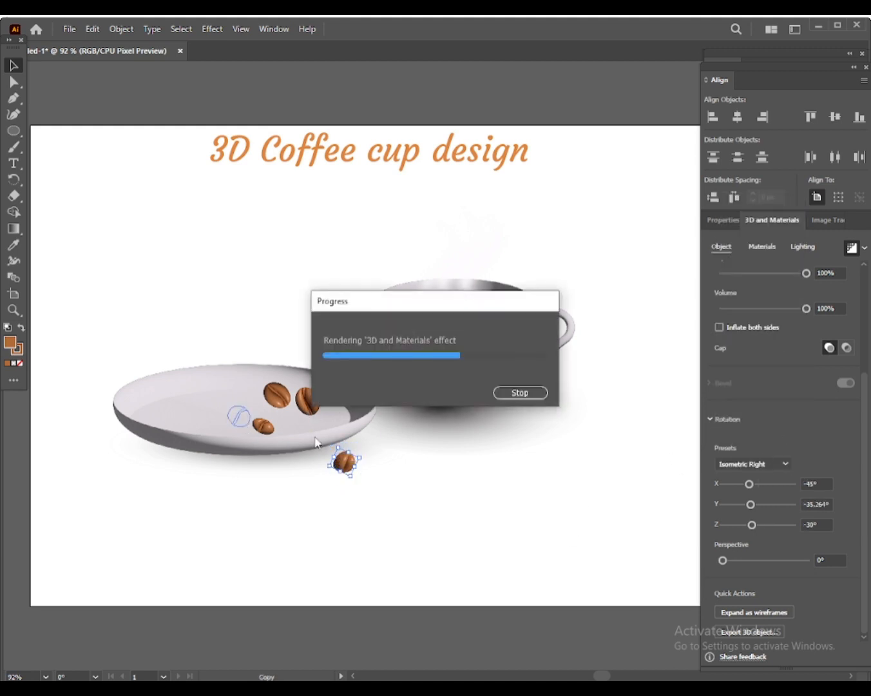
- Set the 3D rotation of the rightmost bean on the saucer to Off-Axis Bottom
{"action": "left_click", "coordinate": [308, 411]}
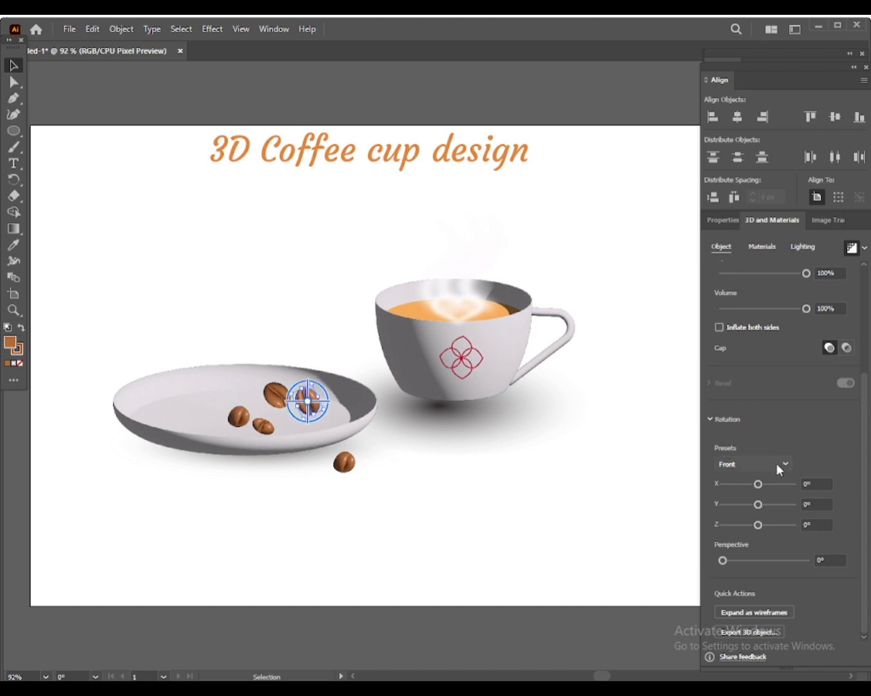
{"action": "left_click", "coordinate": [782, 464]}
{"action": "left_click", "coordinate": [780, 385]}
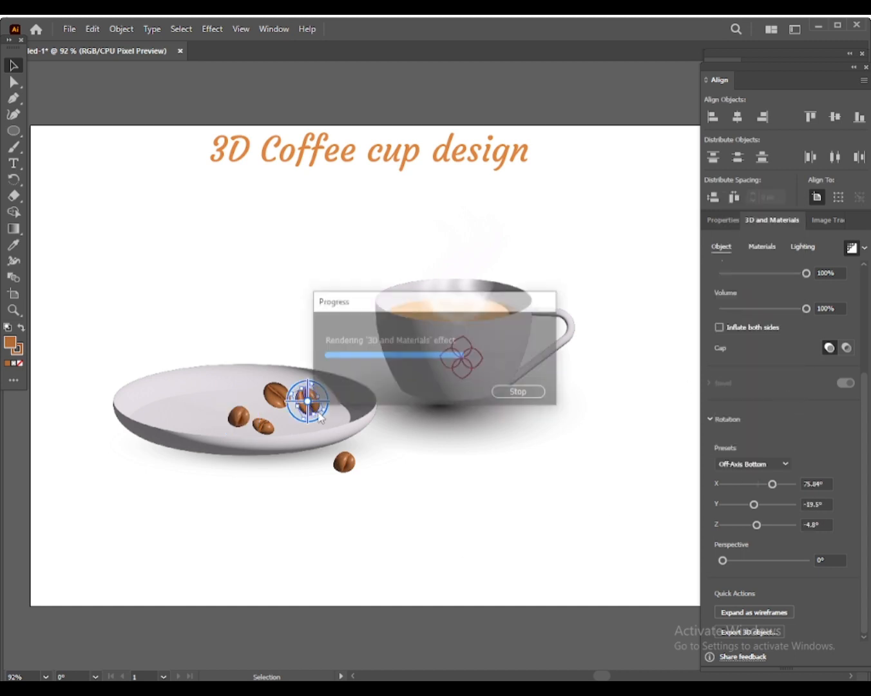
{"action": "left_click", "coordinate": [566, 497]}
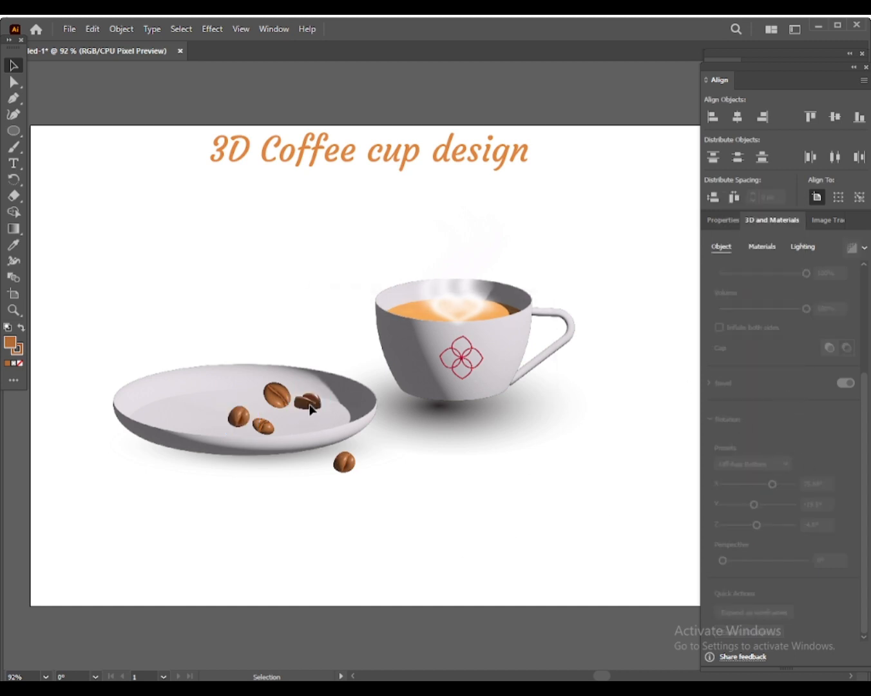
- Copy the Off-Axis Bottom bean and its neighbours around the saucer, turning some copies differently, to build a small pile
{"action": "left_click_drag", "start_coordinate": [309, 408], "coordinate": [210, 424]}
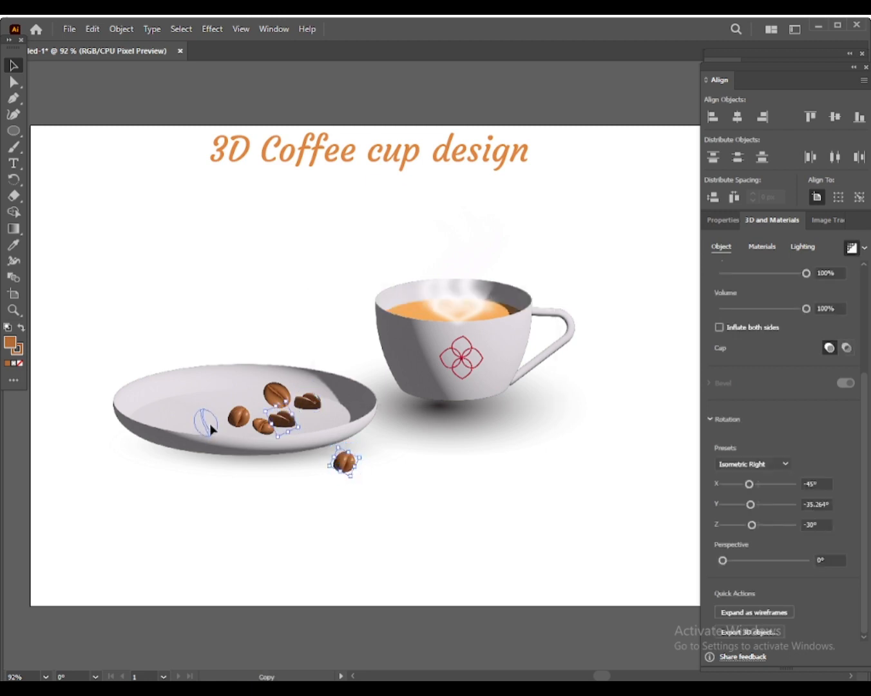
{"action": "left_click_drag", "start_coordinate": [284, 421], "coordinate": [221, 419]}
{"action": "left_click", "coordinate": [284, 421]}
{"action": "left_click", "coordinate": [295, 490]}
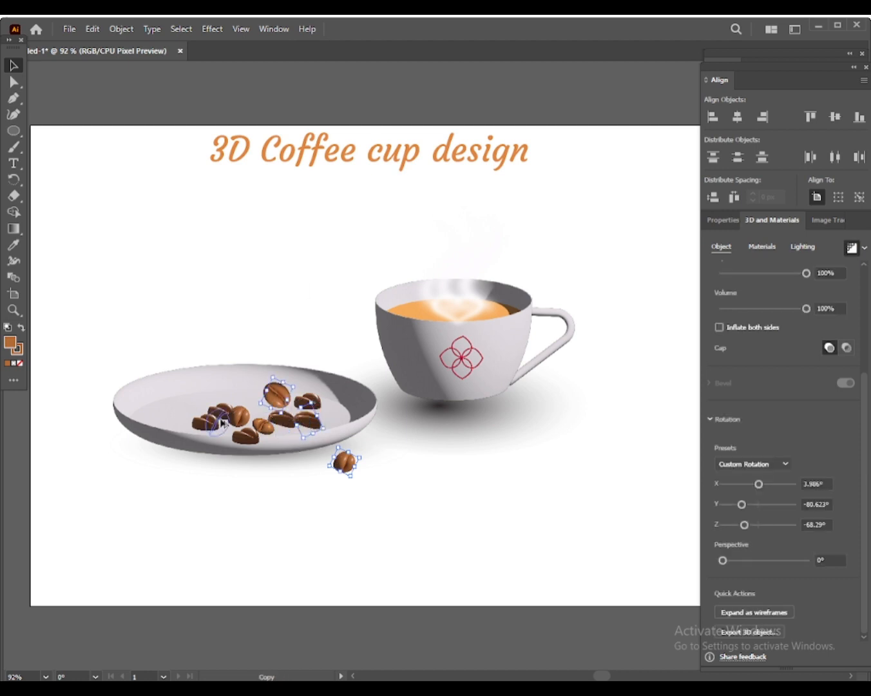
- Copy three dark side-view beans onto the ground in front of the saucer and one more into the pile
{"action": "left_click_drag", "start_coordinate": [313, 421], "coordinate": [292, 477]}
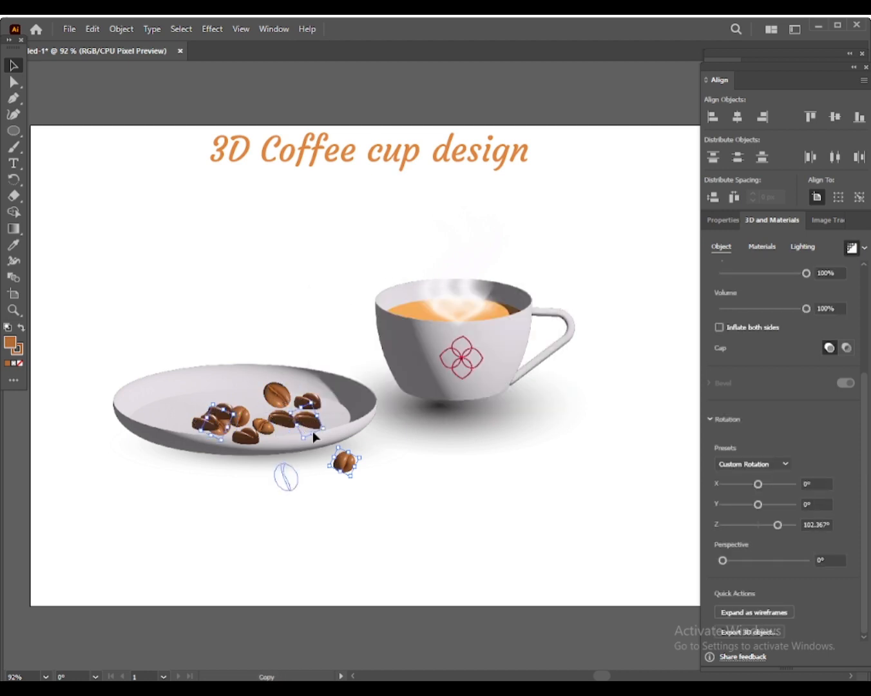
{"action": "left_click_drag", "start_coordinate": [316, 403], "coordinate": [336, 499]}
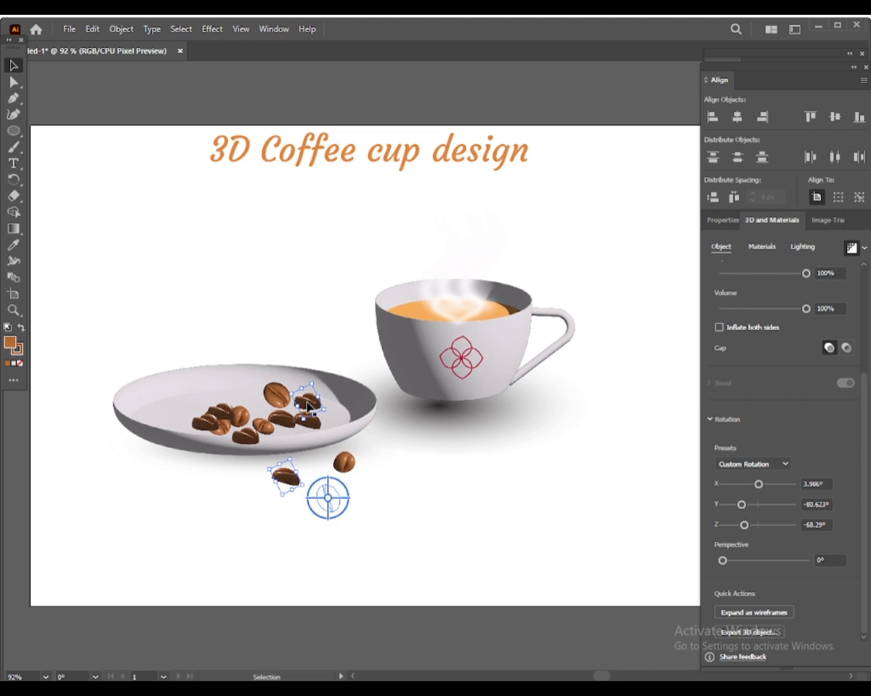
{"action": "left_click_drag", "start_coordinate": [306, 402], "coordinate": [322, 477]}
{"action": "left_click_drag", "start_coordinate": [308, 420], "coordinate": [303, 468]}
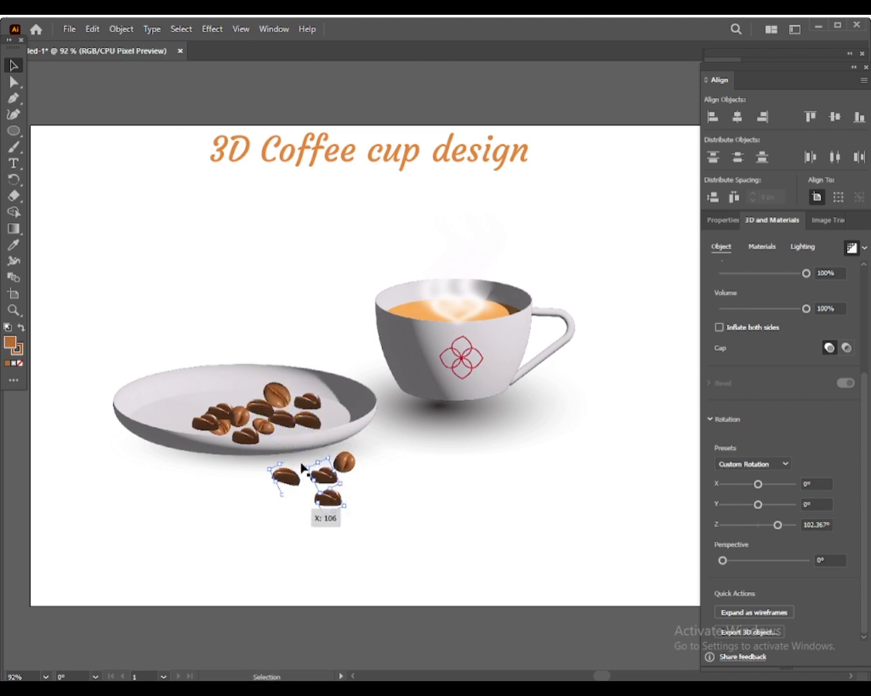
- Move the large bean at the back of the pile to the ground group and set its rotation to Off-Axis Right
{"action": "left_click_drag", "start_coordinate": [278, 396], "coordinate": [378, 551]}
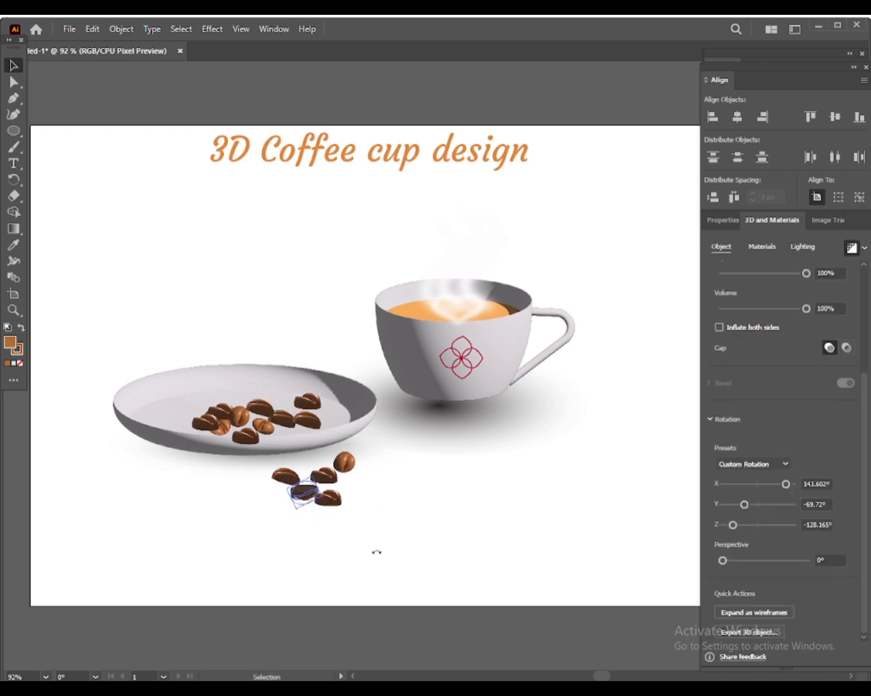
{"action": "left_click", "coordinate": [786, 464]}
{"action": "left_click", "coordinate": [741, 355]}
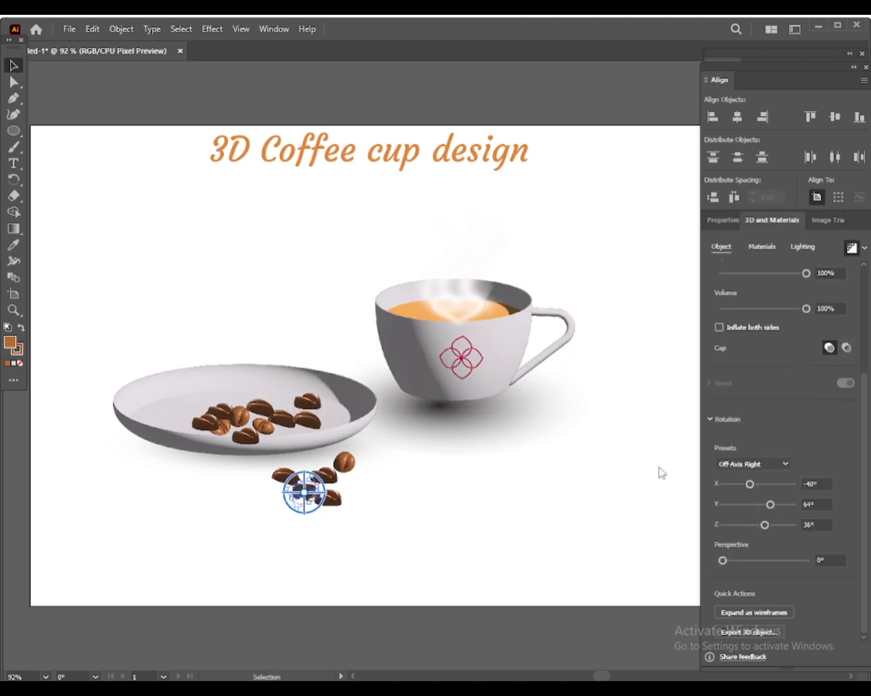
{"action": "left_click", "coordinate": [364, 526]}
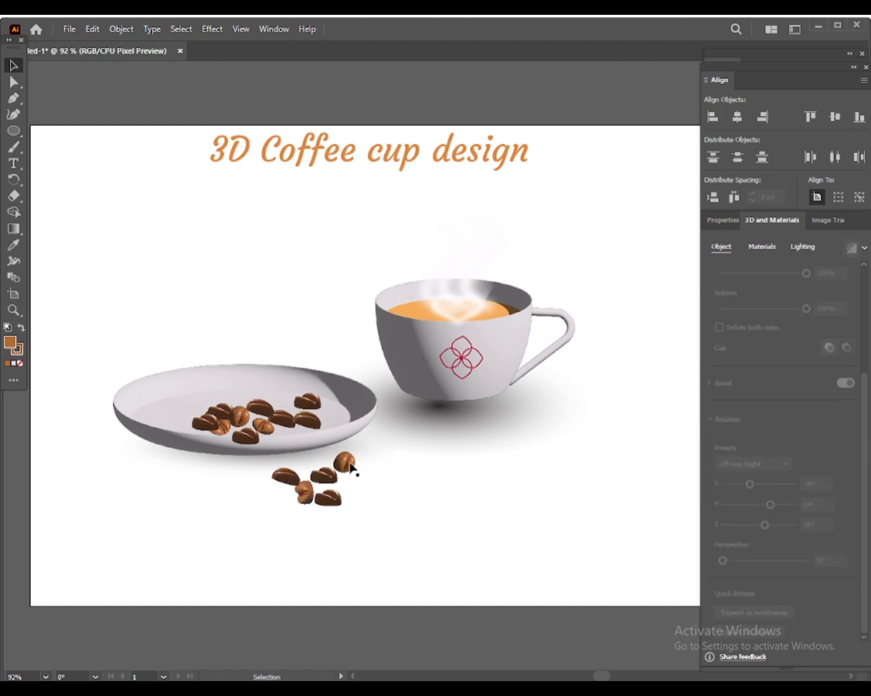
- Copy the Isometric Right bean from the ground into the saucer pile and set the original's rotation to Off-Axis Left
{"action": "left_click_drag", "start_coordinate": [351, 465], "coordinate": [248, 439]}
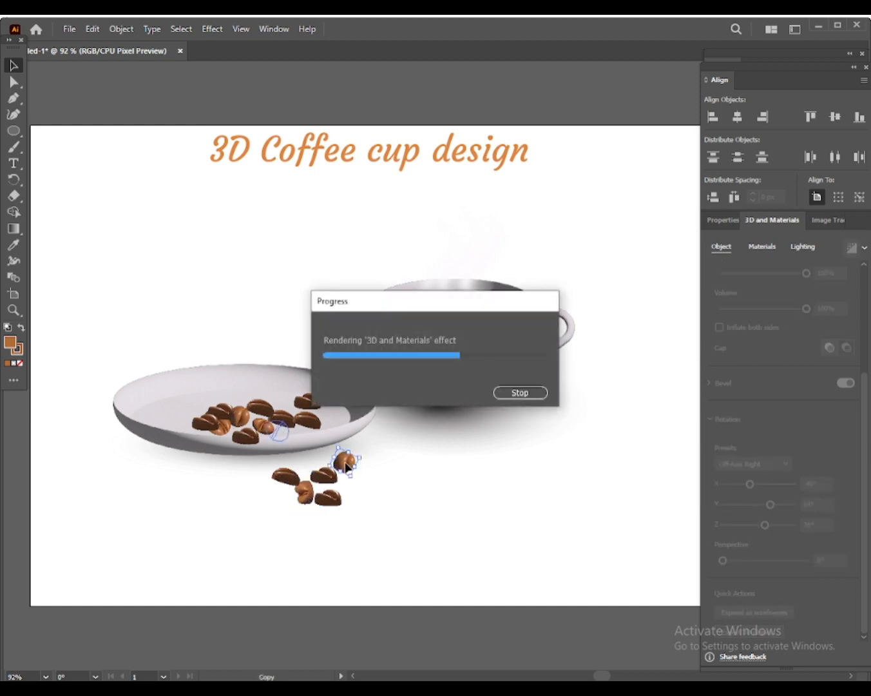
{"action": "left_click", "coordinate": [782, 463]}
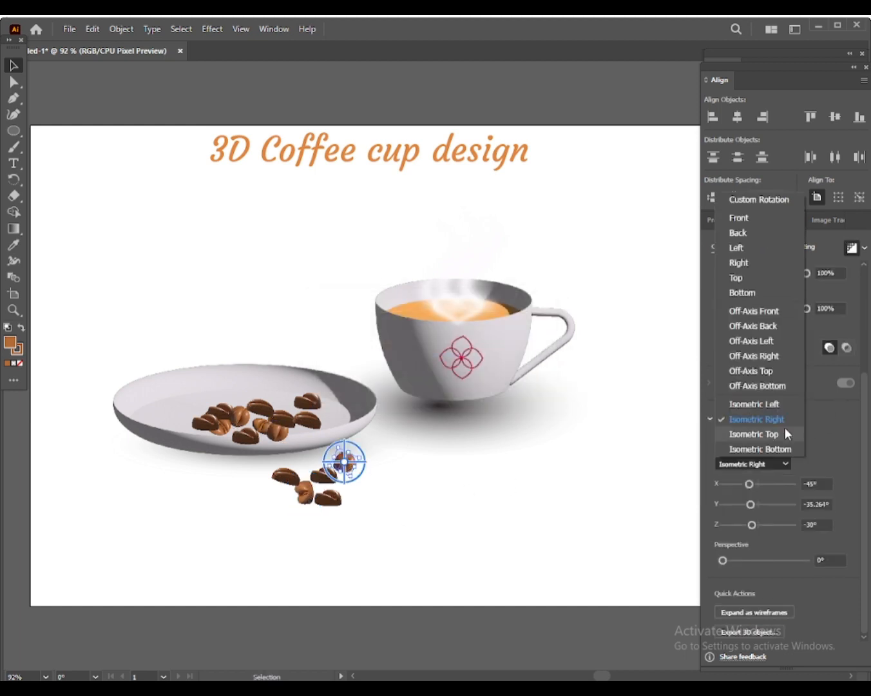
{"action": "left_click", "coordinate": [775, 340]}
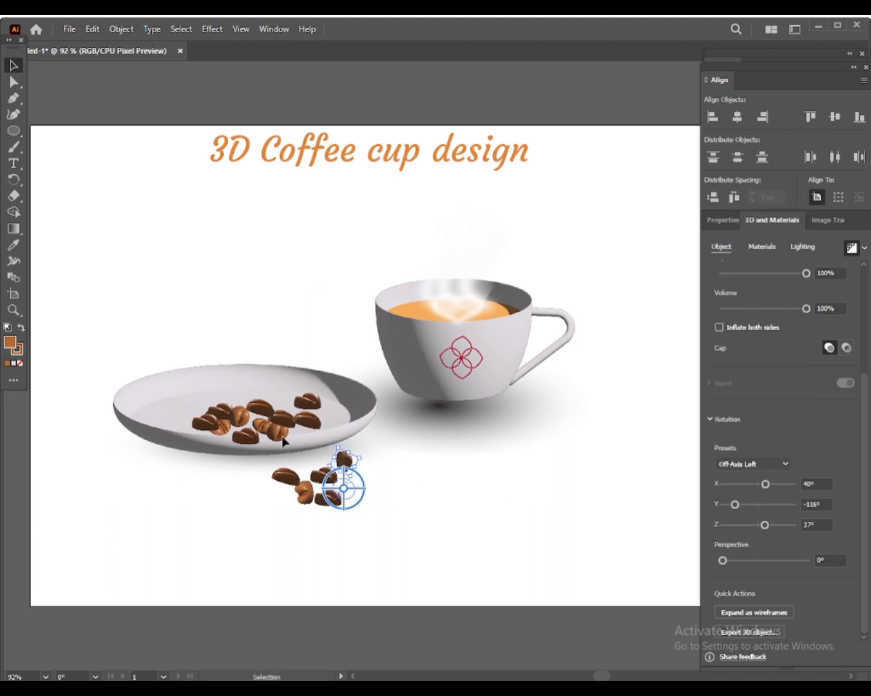
- Move the Off-Axis Left bean lower and add bean copies between the ground group and the saucer's front rim
{"action": "left_click_drag", "start_coordinate": [284, 442], "coordinate": [311, 503]}
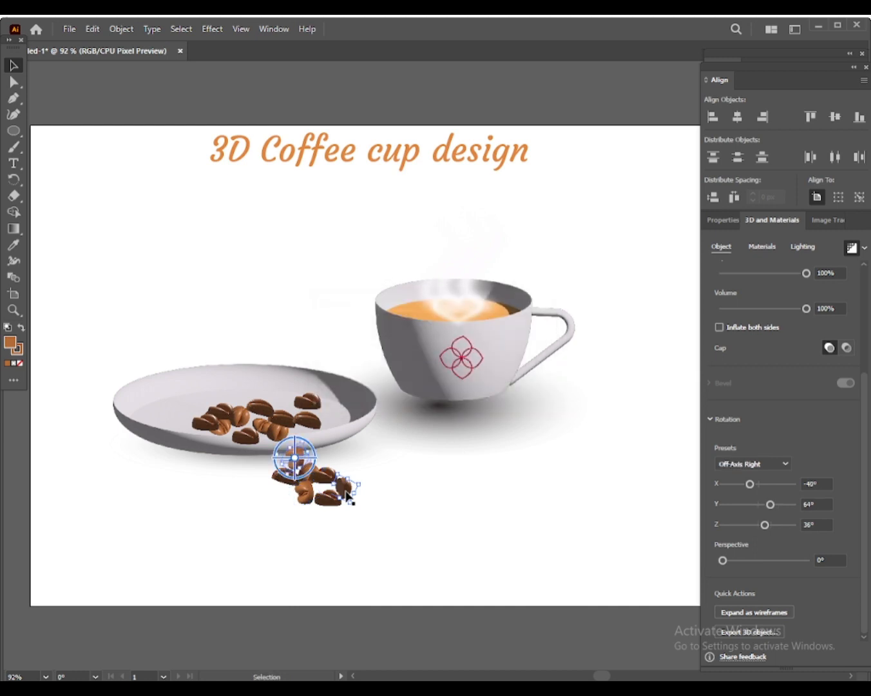
{"action": "left_click_drag", "start_coordinate": [294, 458], "coordinate": [301, 450]}
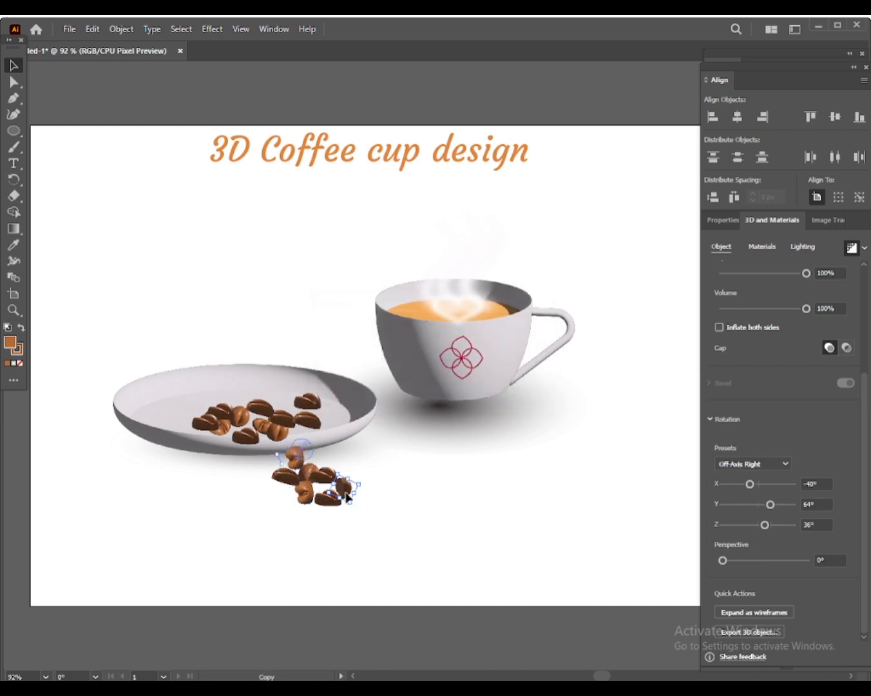
{"action": "left_click", "coordinate": [269, 435]}
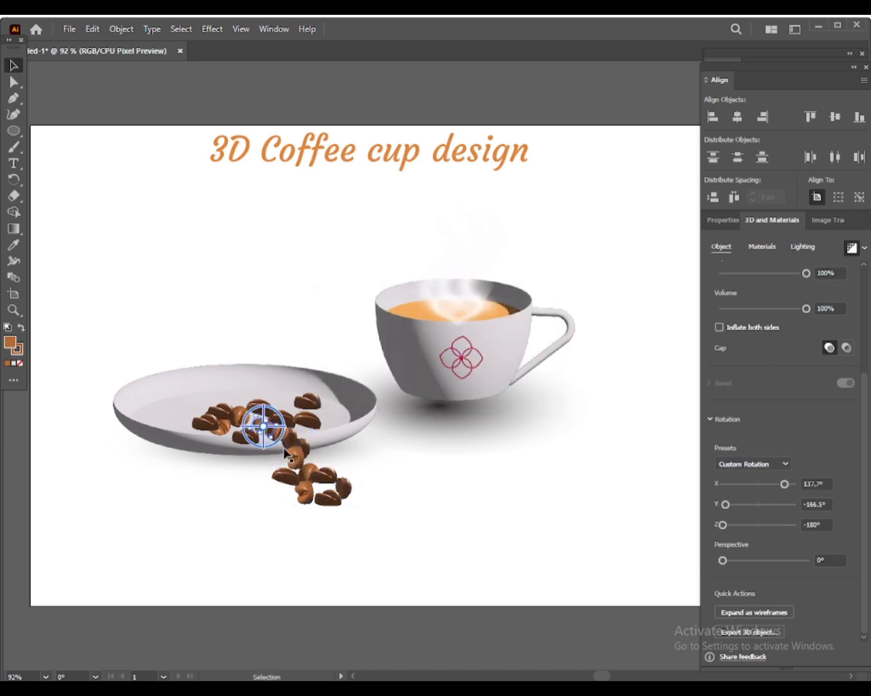
{"action": "left_click_drag", "start_coordinate": [266, 428], "coordinate": [278, 453]}
- Thicken the saucer pile with more light and dark bean copies along its back edge, its middle and the front rim
{"action": "left_click_drag", "start_coordinate": [244, 420], "coordinate": [248, 400]}
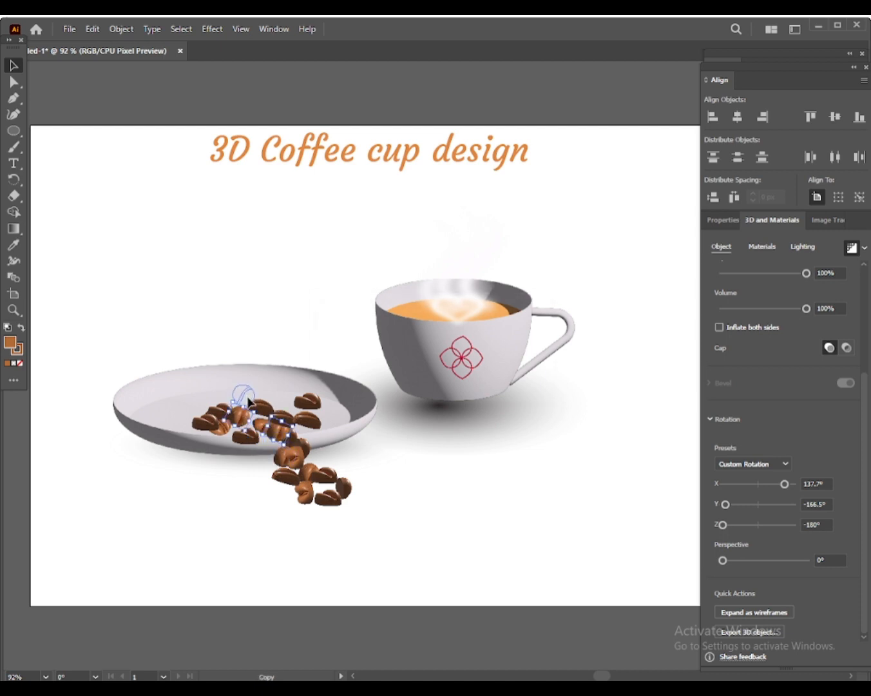
{"action": "left_click_drag", "start_coordinate": [308, 404], "coordinate": [264, 426]}
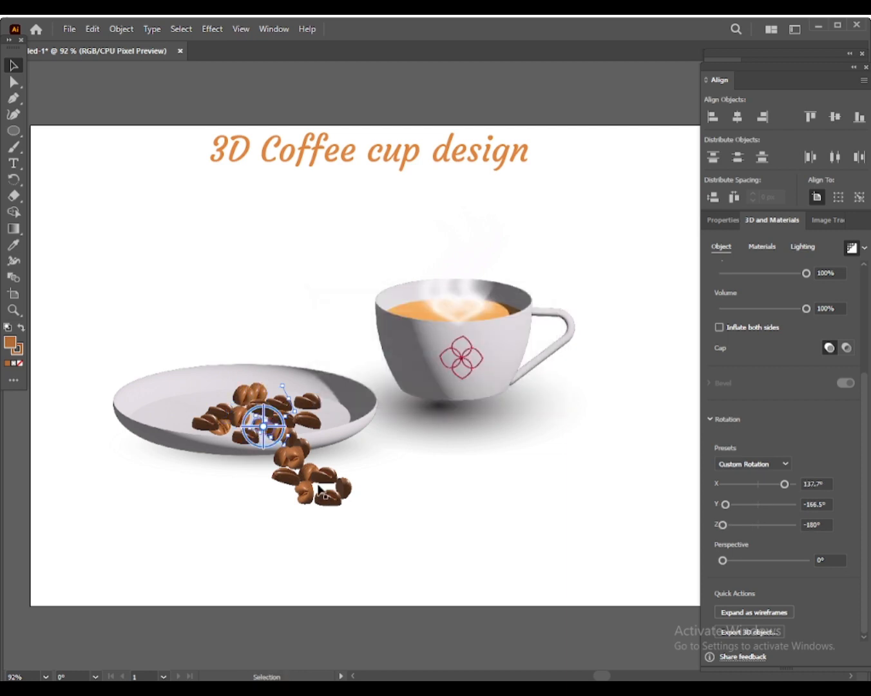
{"action": "left_click_drag", "start_coordinate": [328, 506], "coordinate": [309, 405]}
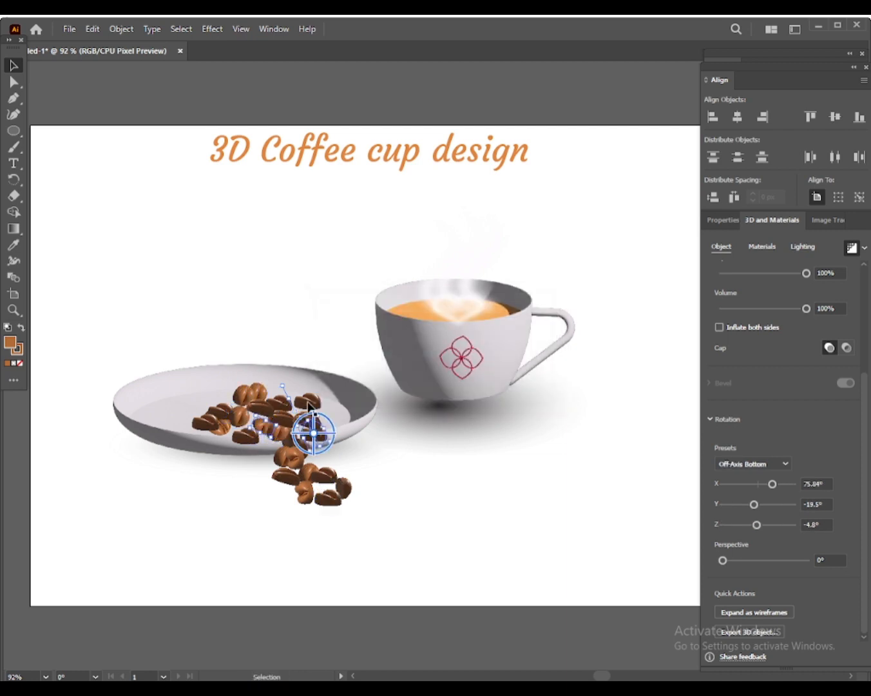
{"action": "left_click_drag", "start_coordinate": [252, 399], "coordinate": [280, 402]}
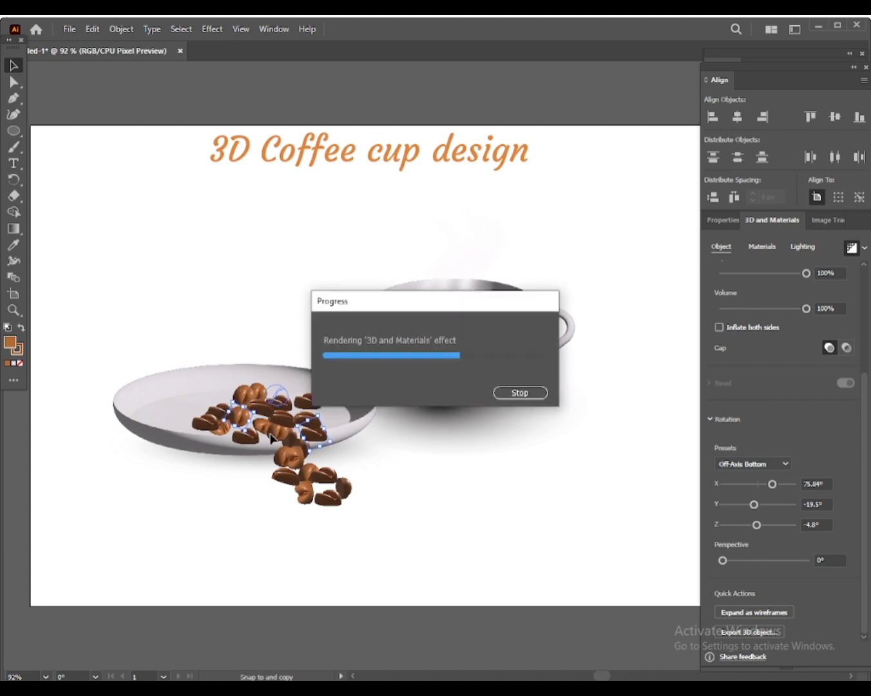
{"action": "left_click", "coordinate": [296, 458]}
{"action": "left_click", "coordinate": [301, 513]}
{"action": "left_click_drag", "start_coordinate": [301, 463], "coordinate": [256, 419]}
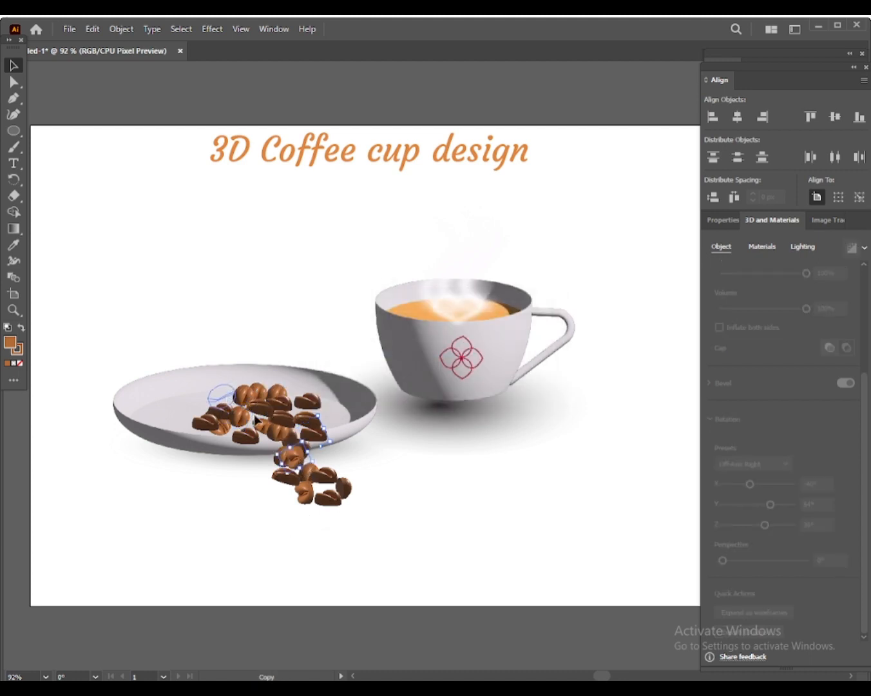
- Zoom to 100% and recentre the view so the saucer, beans and cup are all visible
{"action": "key", "text": "z"}
{"action": "left_click", "coordinate": [352, 424]}
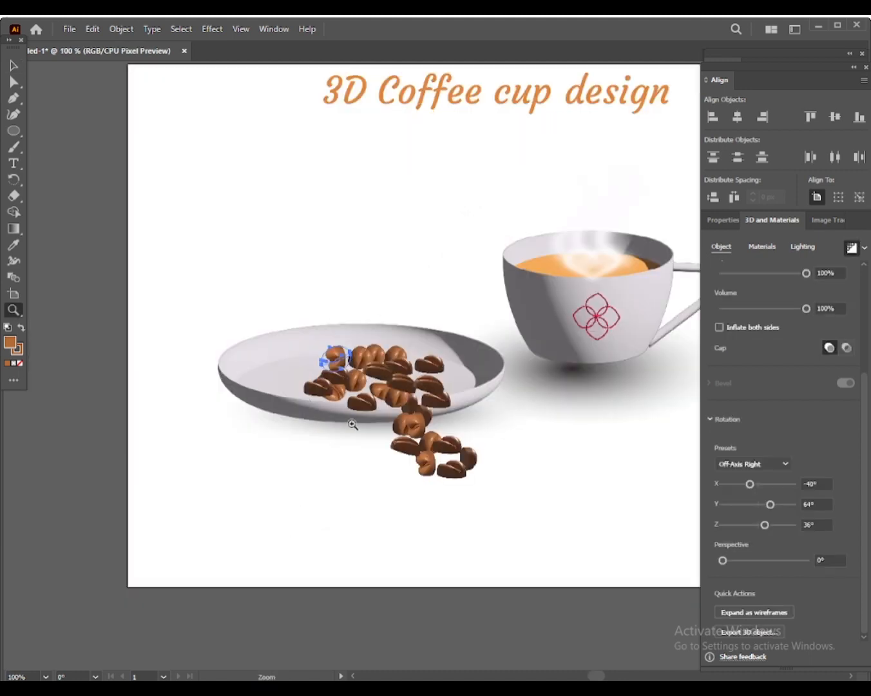
{"action": "left_click", "coordinate": [14, 67]}
{"action": "left_click", "coordinate": [14, 309]}
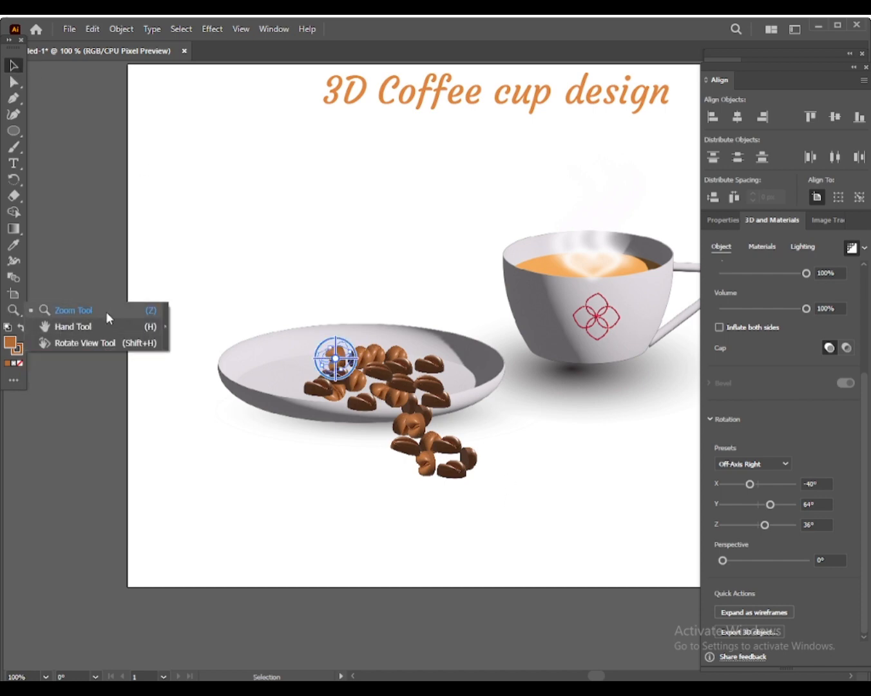
{"action": "left_click", "coordinate": [106, 311]}
{"action": "key", "text": "ctrl+minus"}
{"action": "key", "text": "ctrl+minus"}
{"action": "left_click", "coordinate": [13, 67]}
{"action": "right_click", "coordinate": [14, 310]}
{"action": "left_click", "coordinate": [97, 327]}
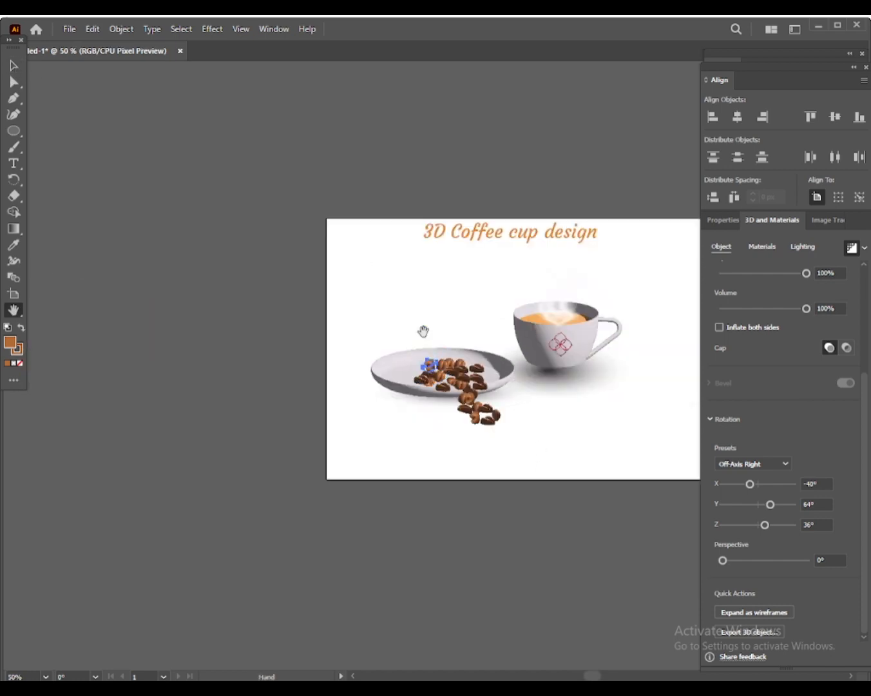
{"action": "left_click_drag", "start_coordinate": [424, 331], "coordinate": [207, 311]}
{"action": "key", "text": "v"}
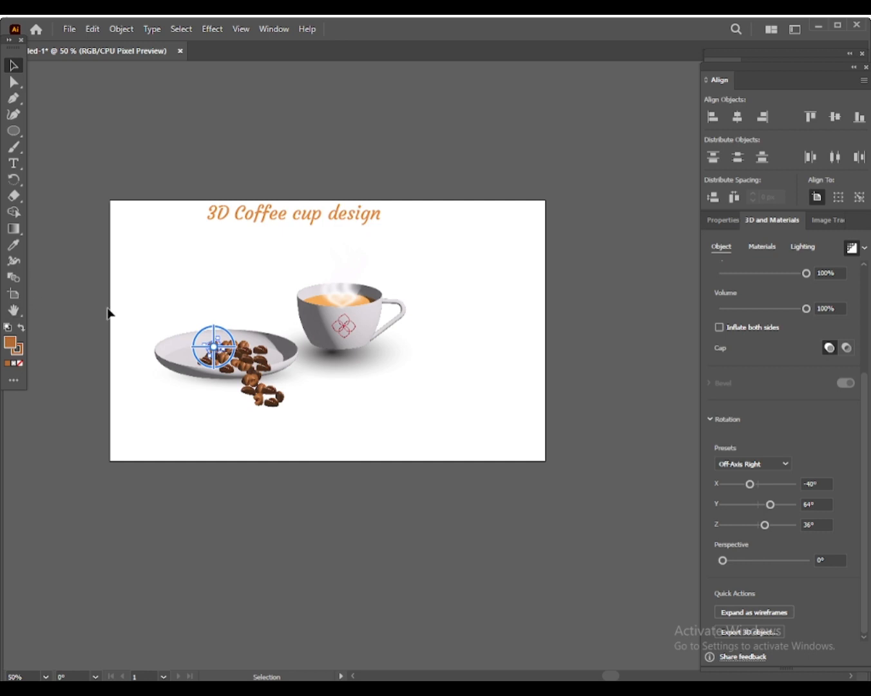
{"action": "right_click", "coordinate": [13, 309]}
{"action": "left_click", "coordinate": [91, 311]}
{"action": "double_click", "coordinate": [292, 303]}
{"action": "key", "text": "v"}
{"action": "scroll", "coordinate": [308, 331], "scroll_direction": "down", "scroll_amount": 9}
{"action": "scroll", "coordinate": [258, 316], "scroll_direction": "up", "scroll_amount": 2}
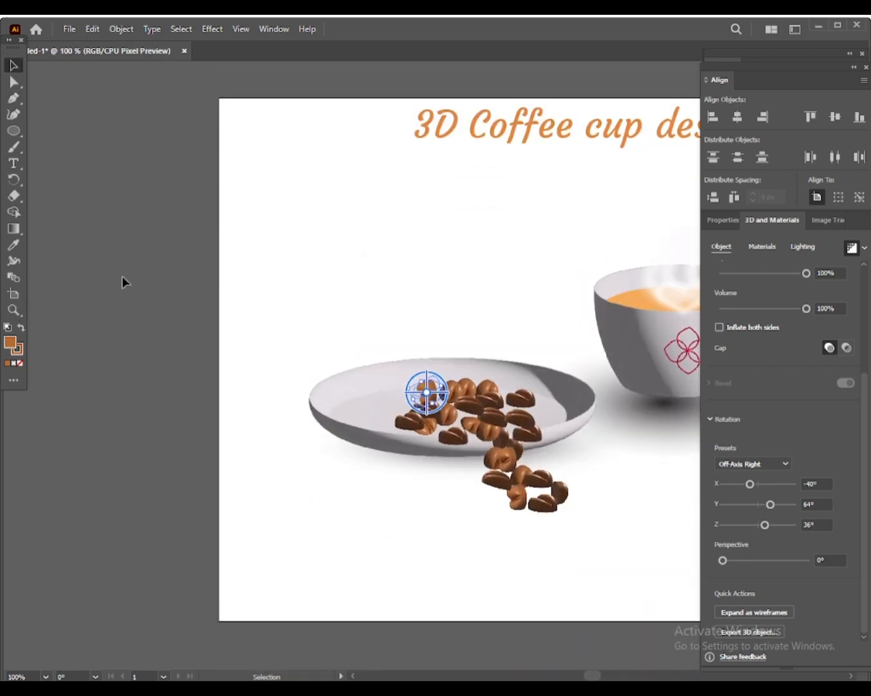
{"action": "right_click", "coordinate": [14, 309]}
{"action": "left_click", "coordinate": [96, 327]}
{"action": "left_click_drag", "start_coordinate": [276, 282], "coordinate": [73, 274]}
{"action": "key", "text": "v"}
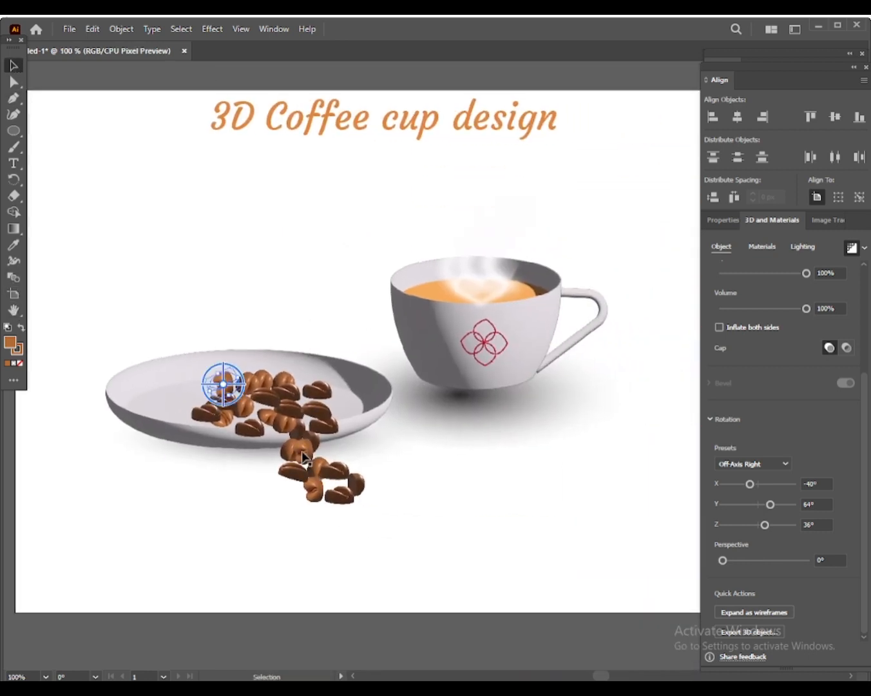
- Fill the gaps below the saucer's front rim with more dark and light bean copies beside the ground group
{"action": "left_click", "coordinate": [306, 459]}
{"action": "left_click_drag", "start_coordinate": [344, 502], "coordinate": [273, 457]}
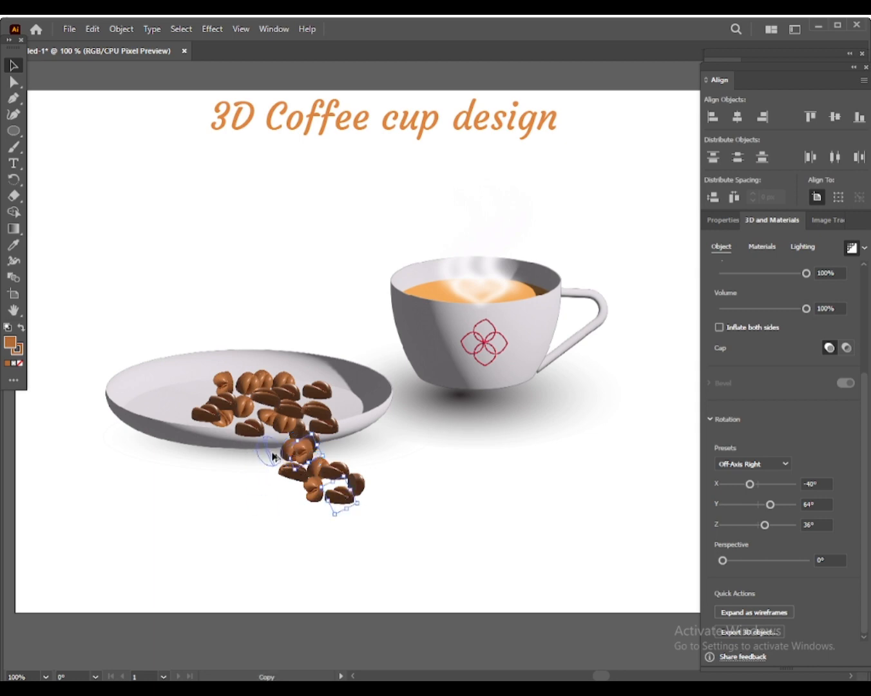
{"action": "left_click_drag", "start_coordinate": [283, 409], "coordinate": [313, 517]}
{"action": "left_click", "coordinate": [309, 455]}
{"action": "left_click", "coordinate": [318, 498]}
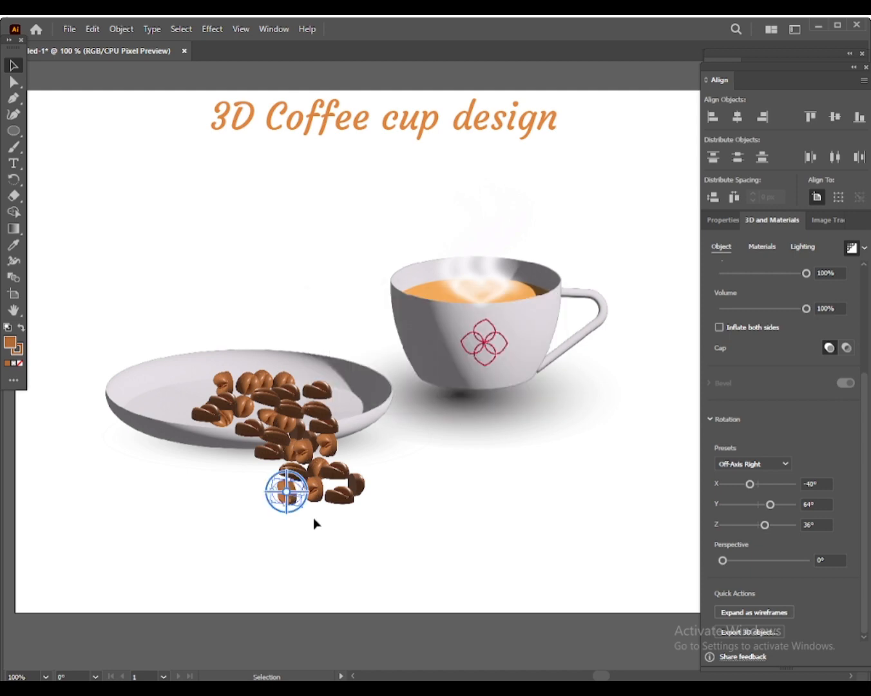
- Copy a dark ground bean onto the empty ground below the cup and set the copy's rotation preset to Isometric Top
{"action": "left_click", "coordinate": [358, 553]}
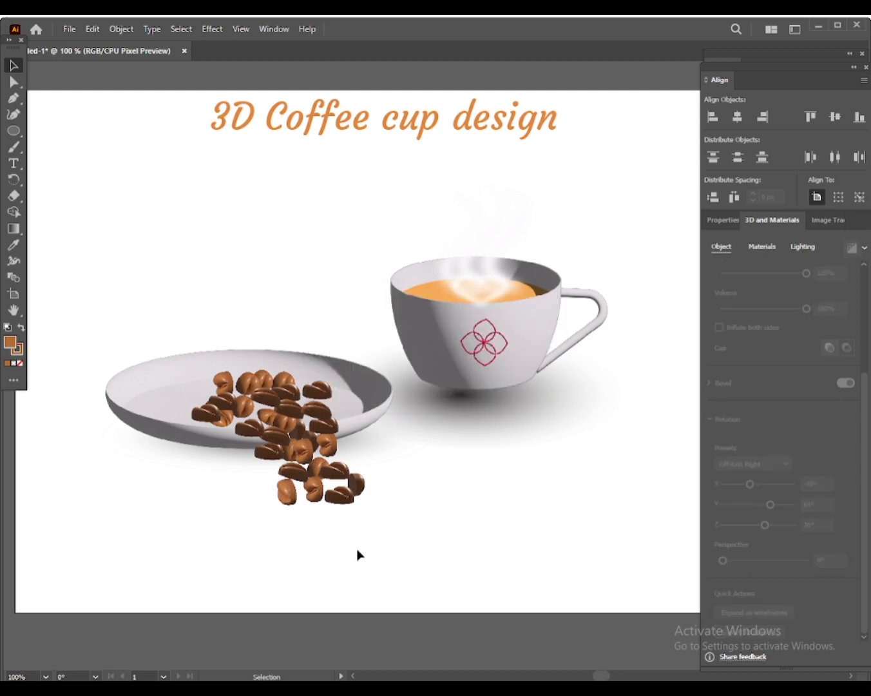
{"action": "left_click_drag", "start_coordinate": [344, 497], "coordinate": [428, 496]}
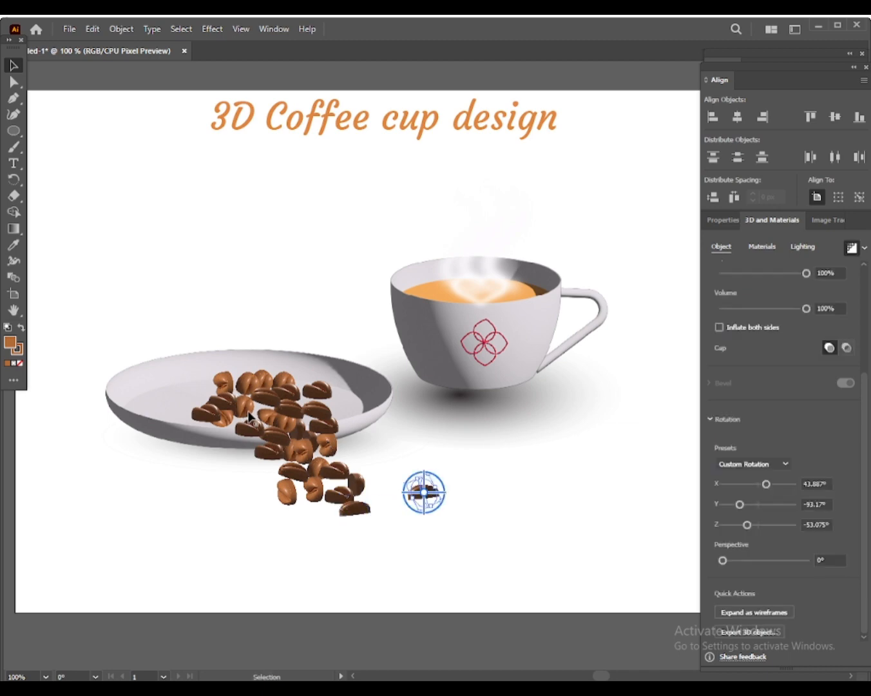
{"action": "left_click", "coordinate": [454, 527]}
{"action": "left_click", "coordinate": [429, 500]}
{"action": "left_click", "coordinate": [787, 464]}
{"action": "left_click", "coordinate": [777, 436]}
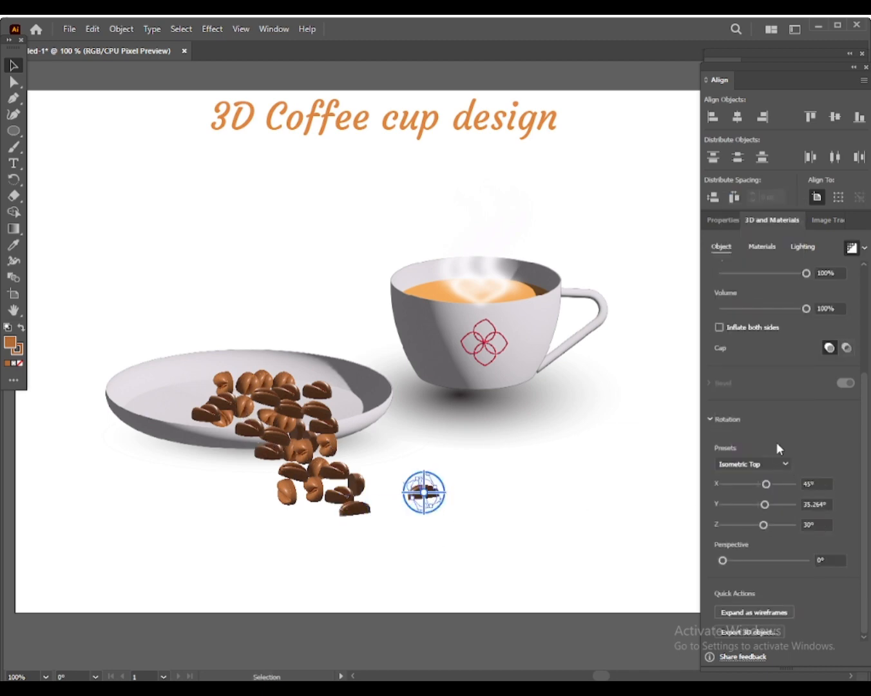
- Duplicate the Isometric Top bean as a pair just under the cup and as an overlapping copy beside the original
{"action": "left_click_drag", "start_coordinate": [432, 502], "coordinate": [514, 453]}
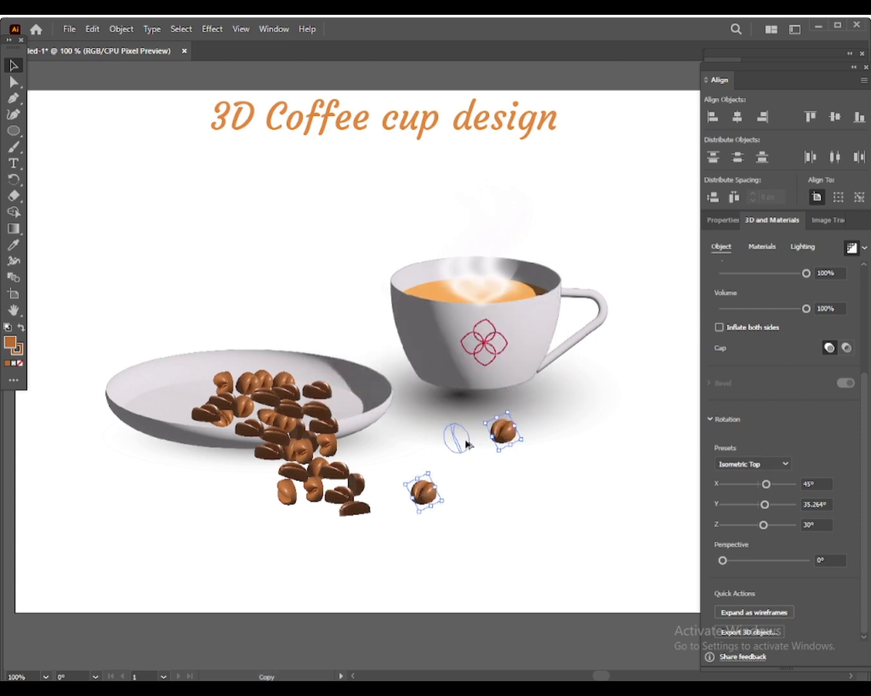
{"action": "left_click_drag", "start_coordinate": [423, 490], "coordinate": [416, 493]}
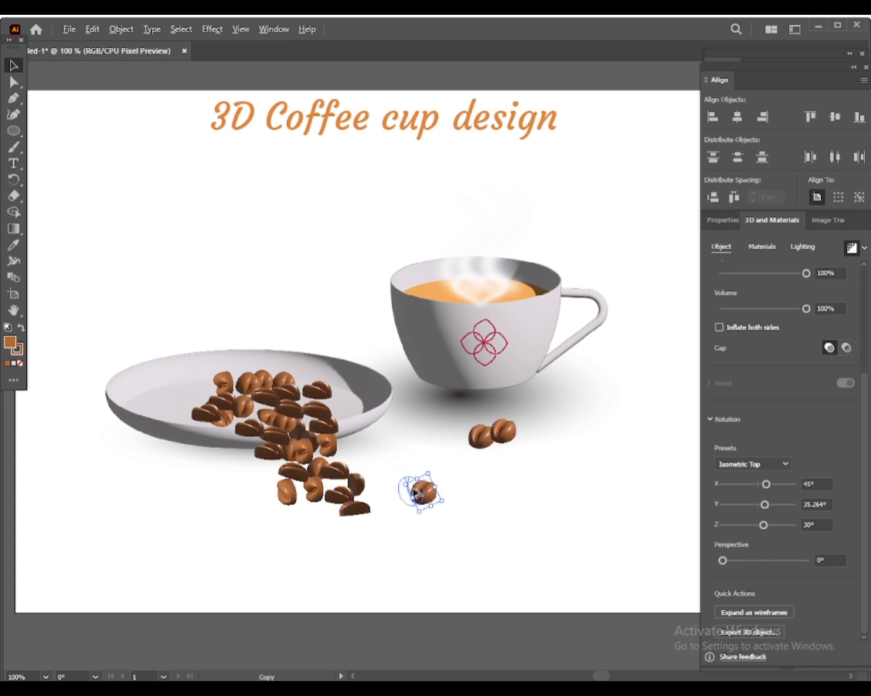
{"action": "left_click", "coordinate": [544, 566]}
- Rotate the bean at the saucer pile's back-left edge, trying Off-Axis Top and Isometric Right before settling on the Off-Axis Left preset
{"action": "left_click", "coordinate": [222, 383]}
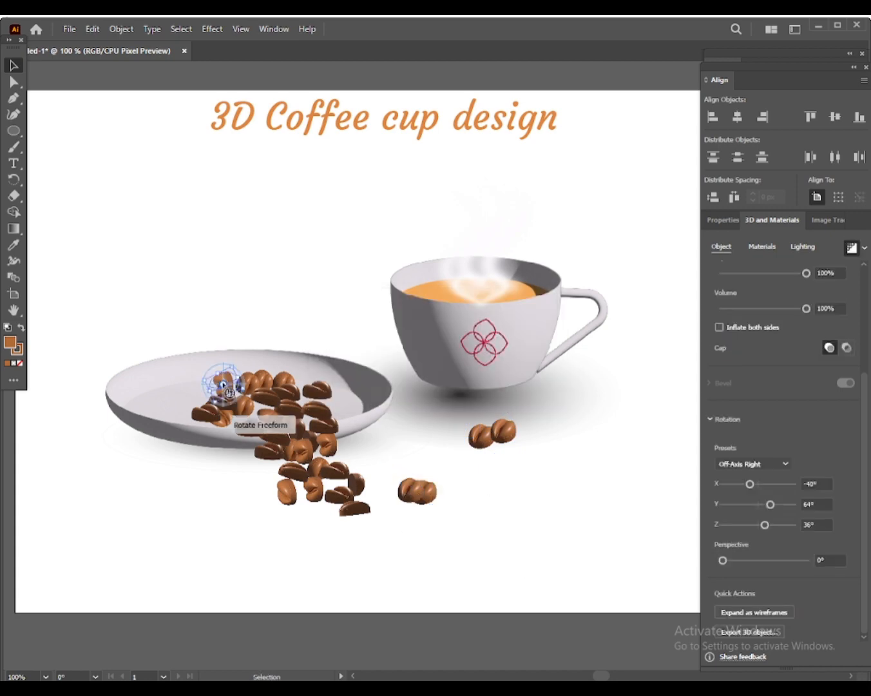
{"action": "left_click_drag", "start_coordinate": [223, 384], "coordinate": [204, 495]}
{"action": "left_click", "coordinate": [781, 461]}
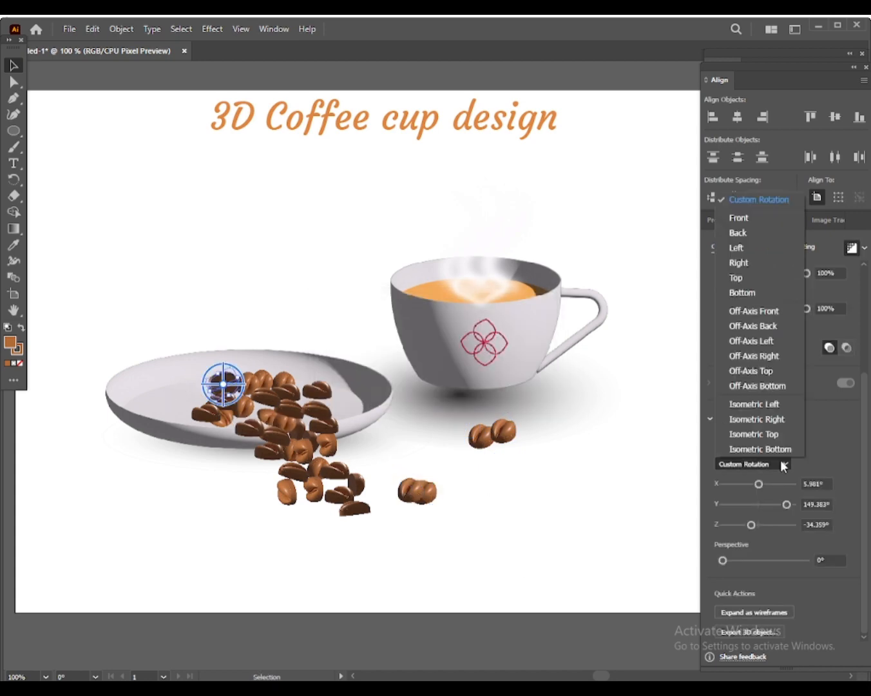
{"action": "left_click", "coordinate": [773, 373]}
{"action": "left_click", "coordinate": [787, 462]}
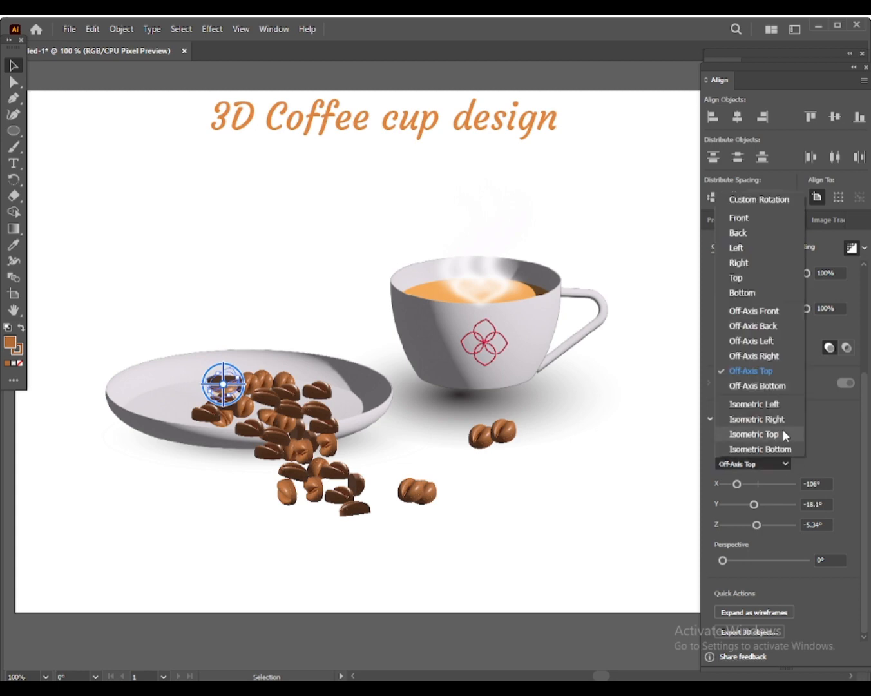
{"action": "left_click", "coordinate": [782, 422]}
{"action": "left_click", "coordinate": [784, 463]}
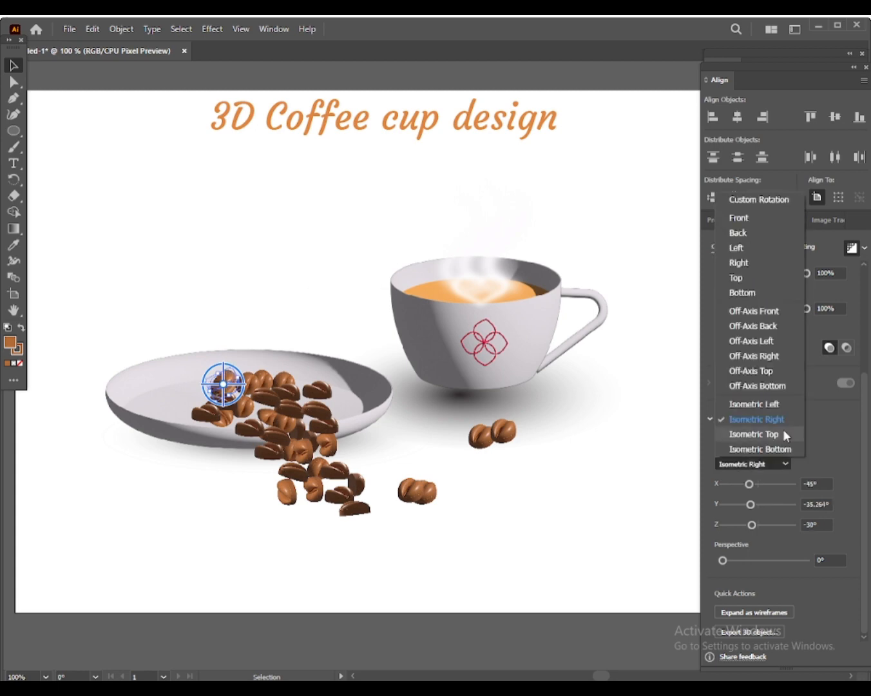
{"action": "left_click", "coordinate": [774, 343]}
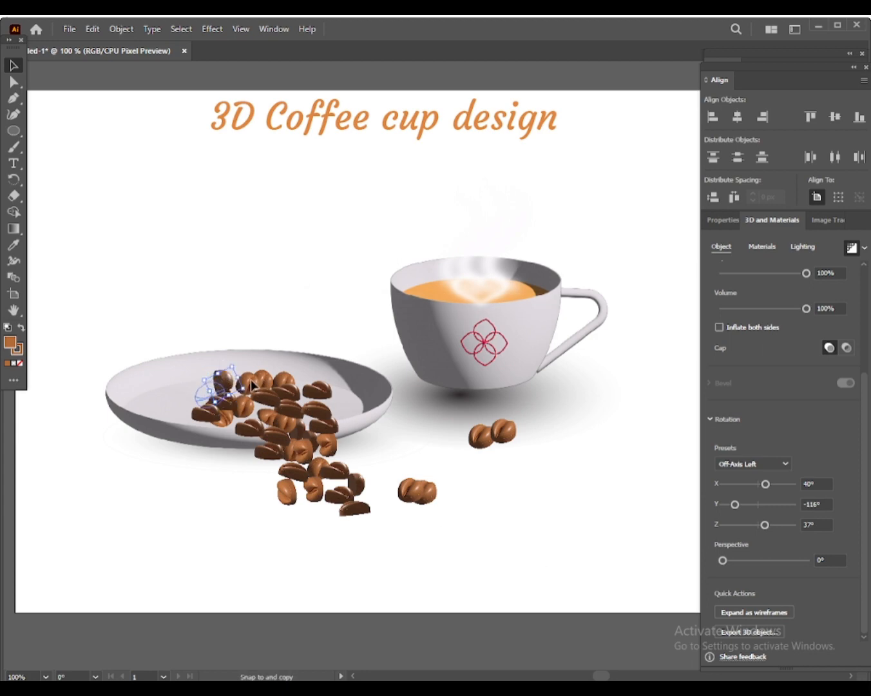
- Fill out the saucer pile's back-left edge with dark and light bean copies, including one with the Isometric Right rotation
{"action": "key", "text": "ctrl+z"}
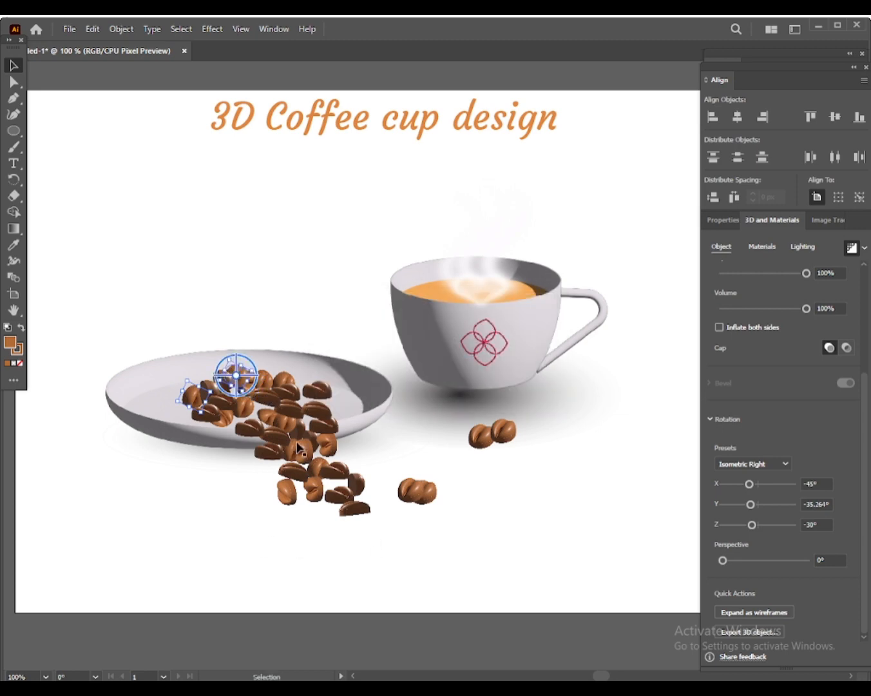
{"action": "left_click", "coordinate": [322, 417]}
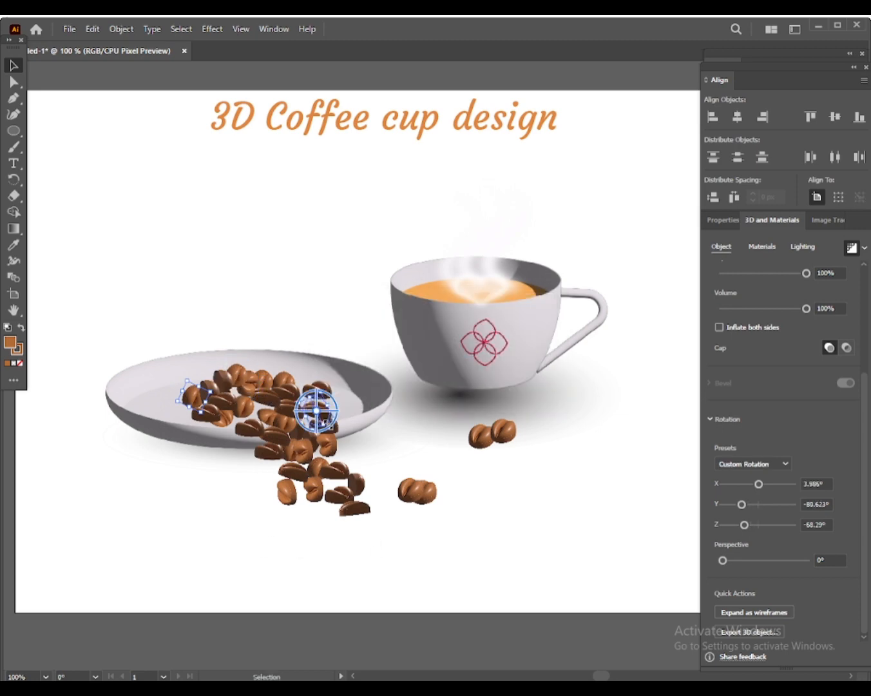
{"action": "left_click", "coordinate": [207, 507]}
- Place dark bean copies on the saucer's empty left and right sides and adjust a light bean at the pile's back edge
{"action": "left_click_drag", "start_coordinate": [211, 416], "coordinate": [163, 410]}
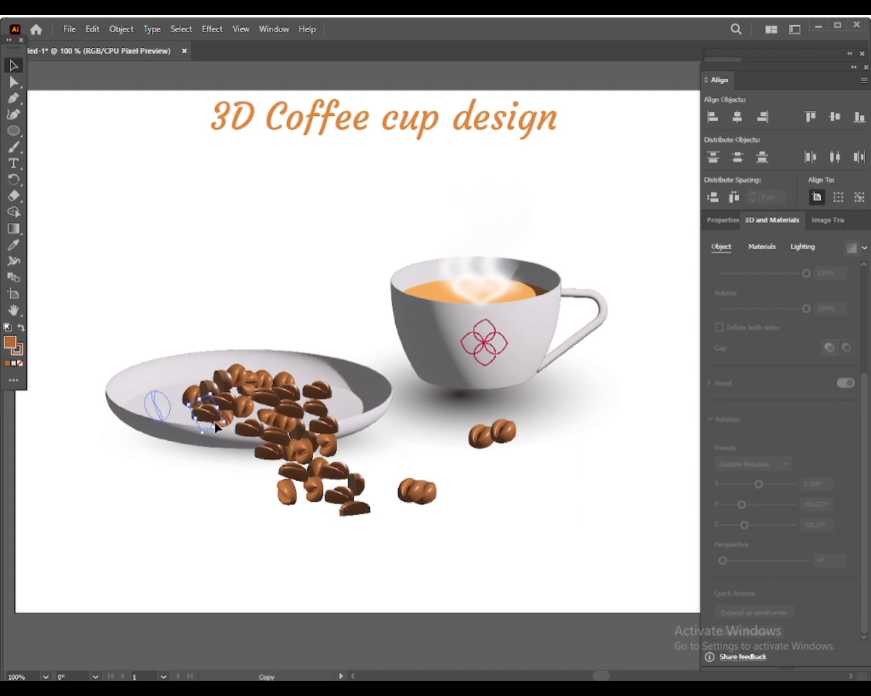
{"action": "left_click_drag", "start_coordinate": [216, 427], "coordinate": [235, 415]}
{"action": "left_click_drag", "start_coordinate": [323, 394], "coordinate": [361, 402]}
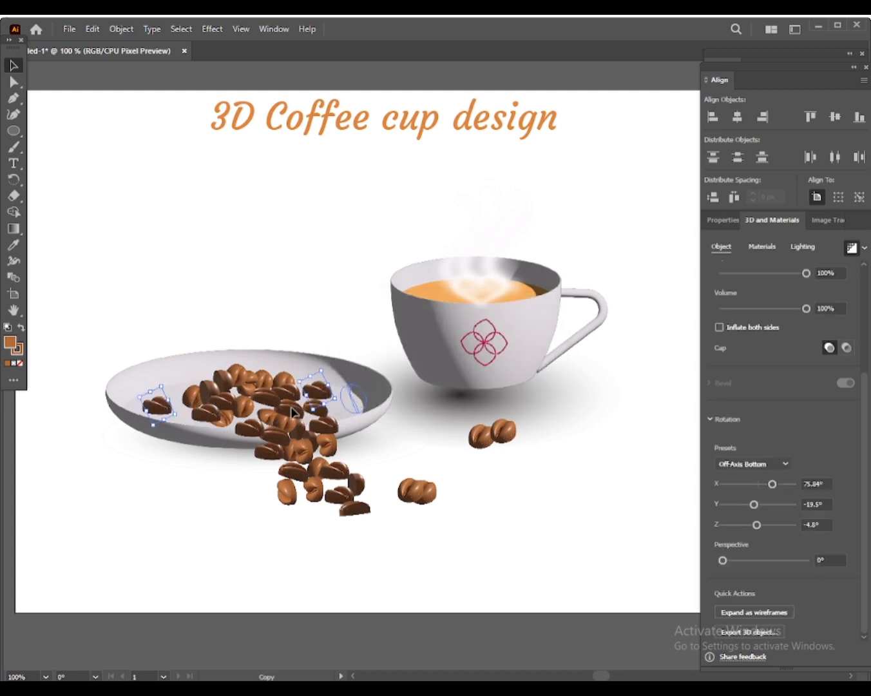
{"action": "mouse_move", "coordinate": [268, 383]}
{"action": "left_mouse_down"}
{"action": "mouse_move", "coordinate": [274, 390]}
{"action": "mouse_move", "coordinate": [285, 384]}
{"action": "left_mouse_up"}
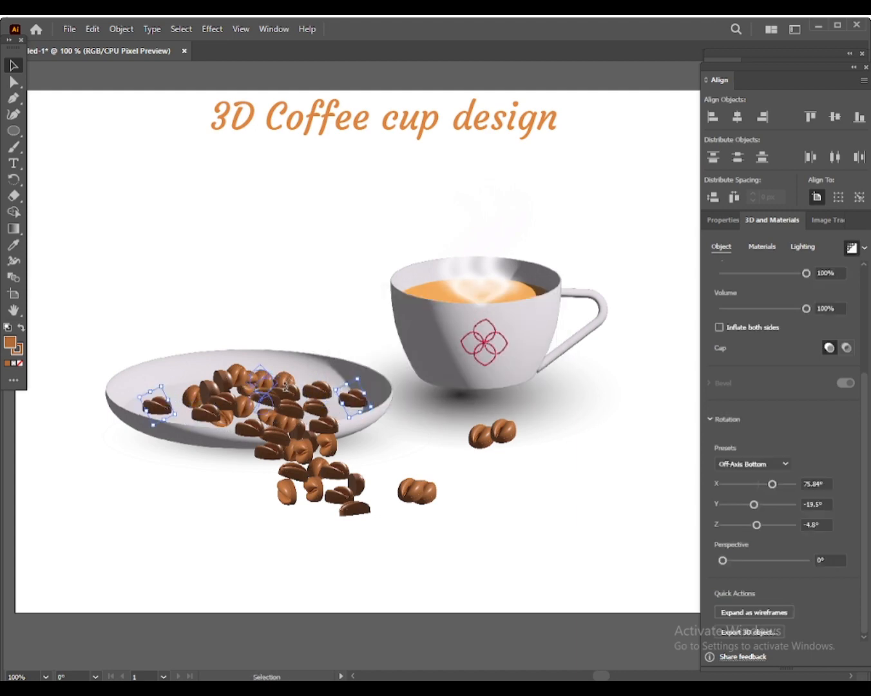
{"action": "left_click_drag", "start_coordinate": [313, 572], "coordinate": [195, 576]}
- Adjust the light Off-Axis Right beans at the saucer's front rim, turning and shifting them within the pile
{"action": "left_click", "coordinate": [305, 456]}
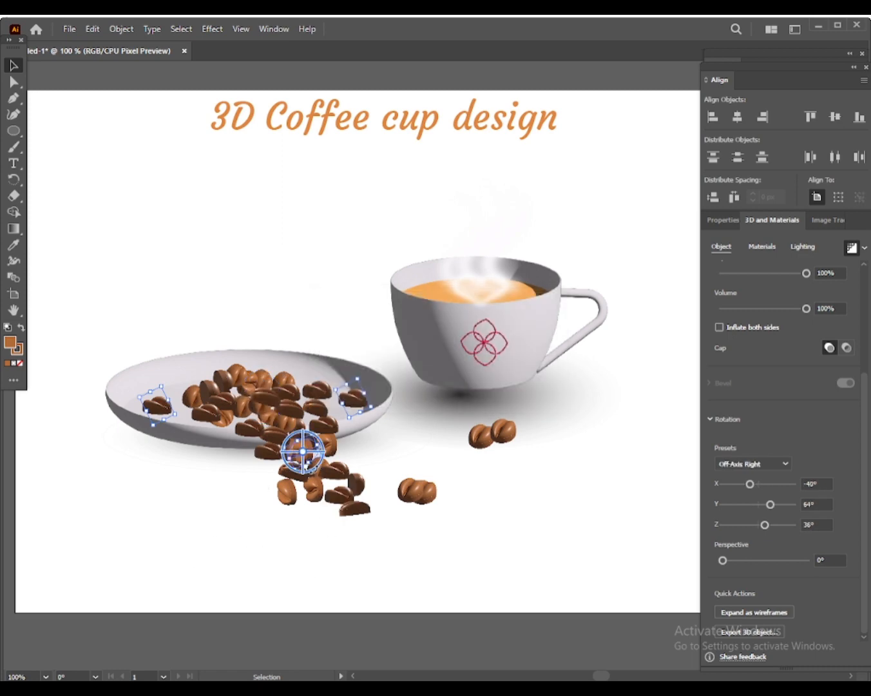
{"action": "left_click_drag", "start_coordinate": [314, 471], "coordinate": [332, 595]}
{"action": "left_click", "coordinate": [329, 446]}
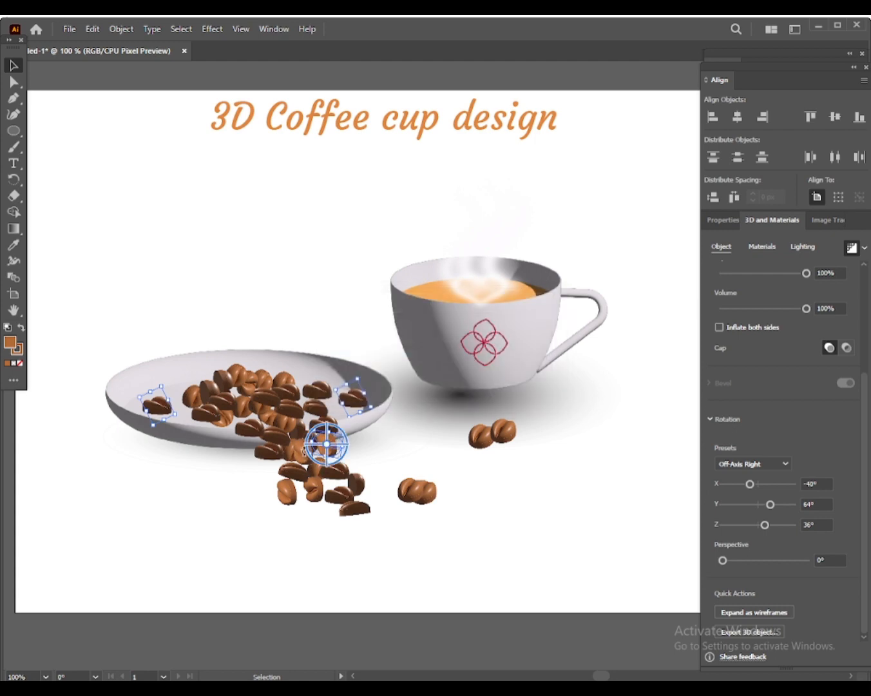
{"action": "left_click_drag", "start_coordinate": [303, 452], "coordinate": [291, 432]}
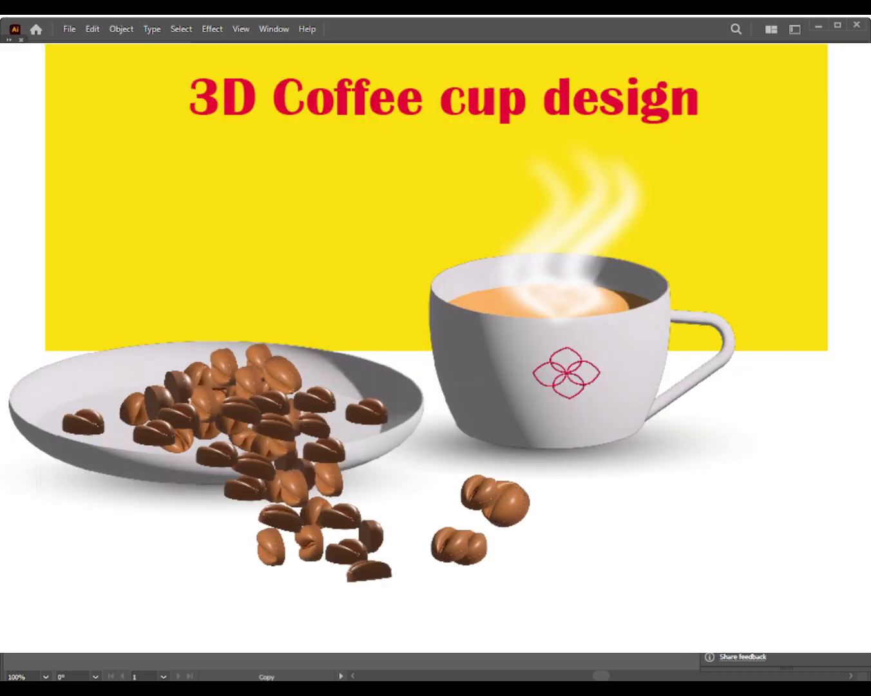